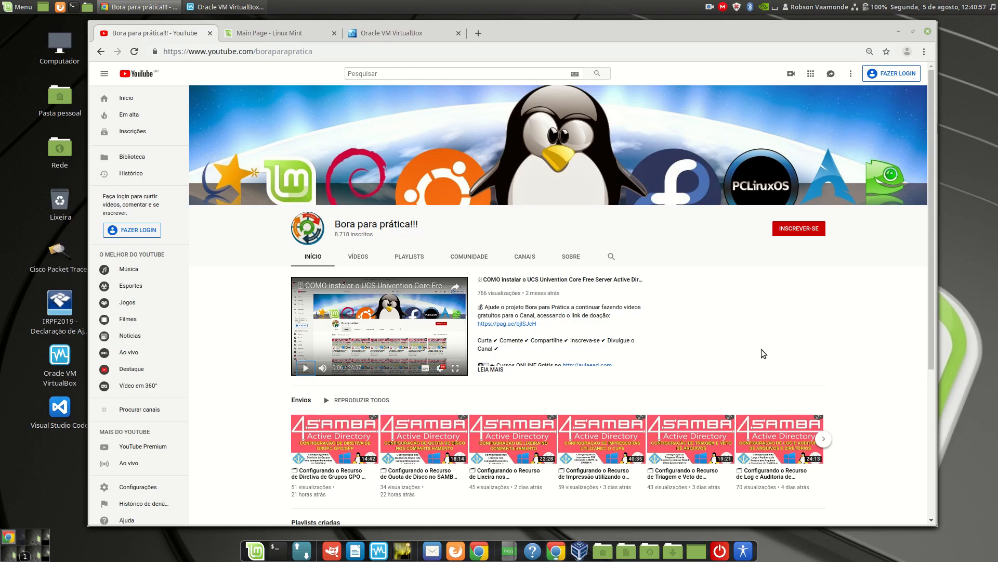
# Open the Linux Mint 19.2 "Tina" Cinnamon 64-bit edition page from the download section of the Linux Mint website.
pyautogui.click(342, 36)
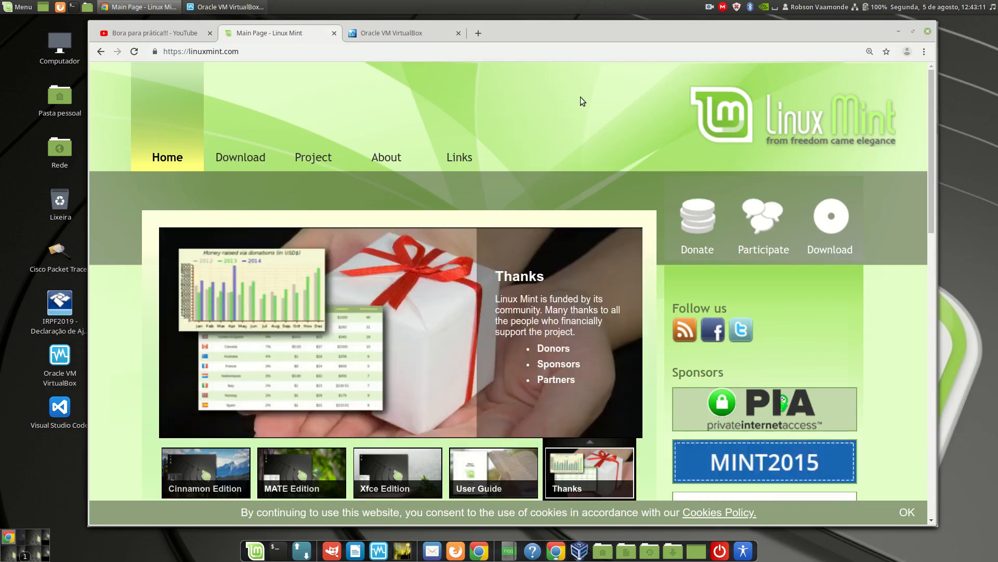
pyautogui.moveTo(249, 156)
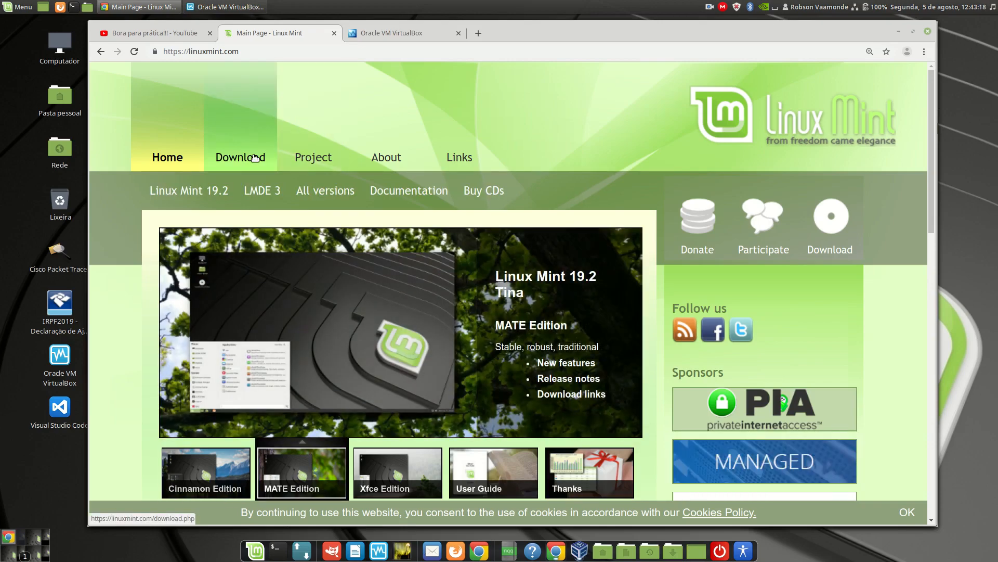
pyautogui.click(213, 193)
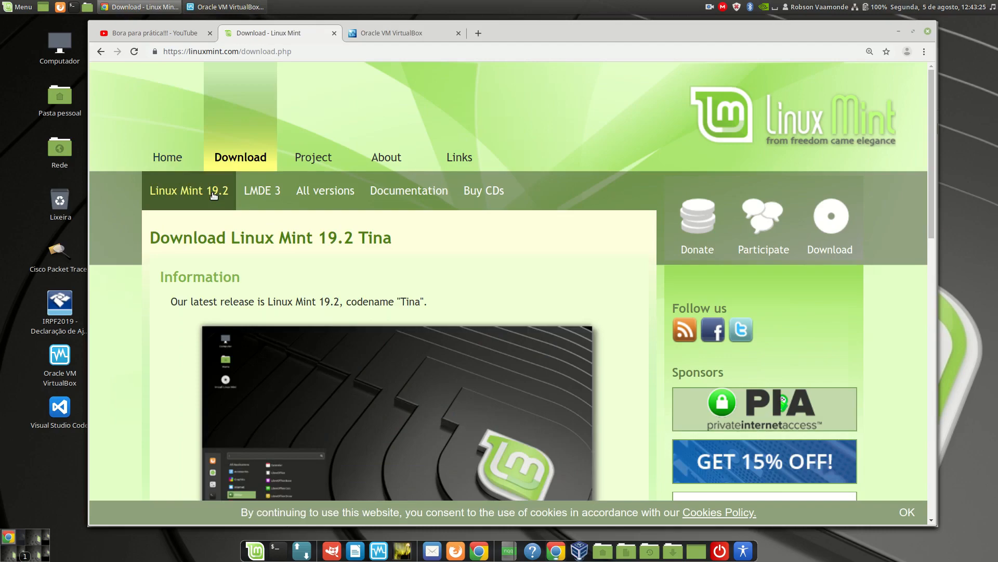
pyautogui.scroll(-3, 632, 309)
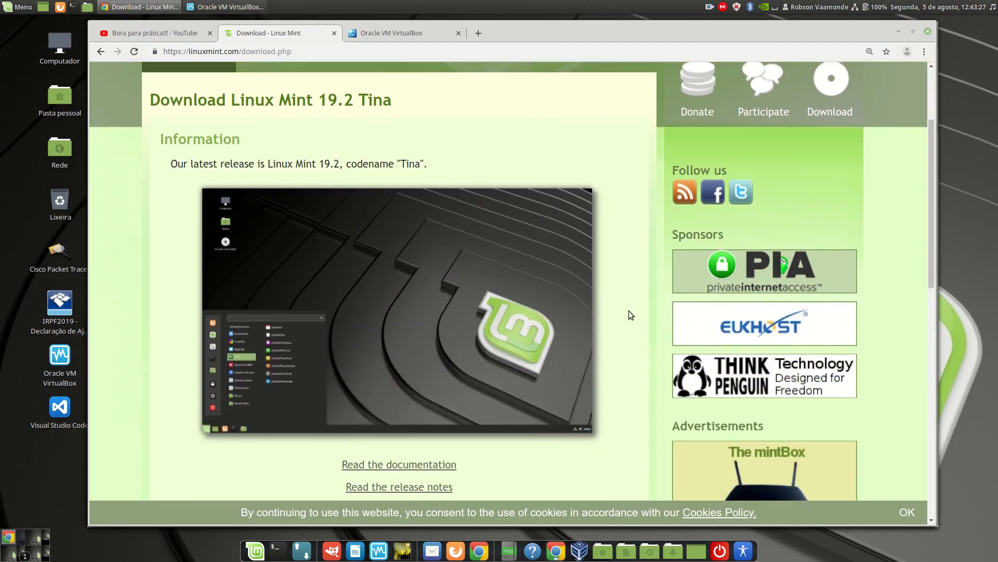
pyautogui.scroll(-8, 629, 310)
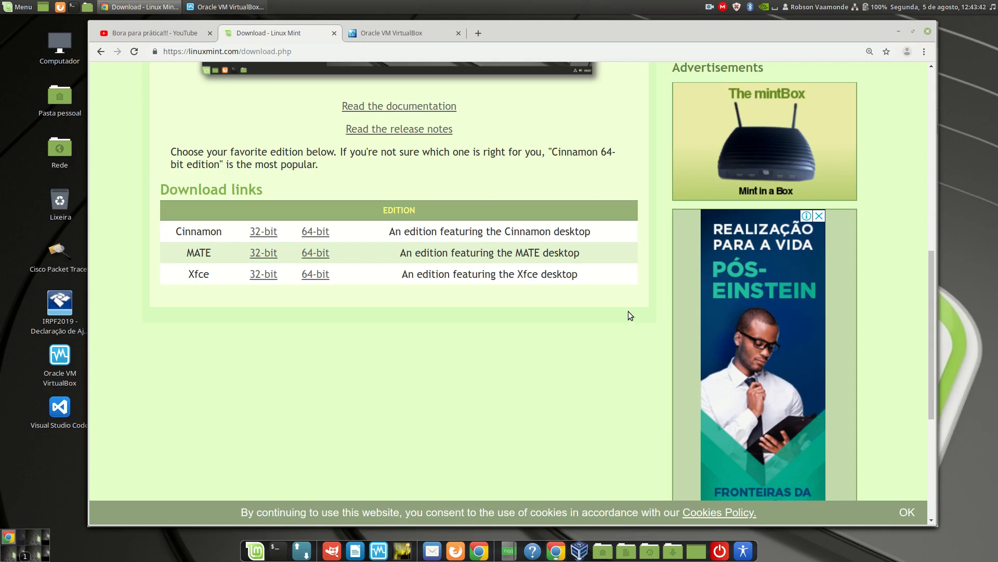
pyautogui.click(312, 232)
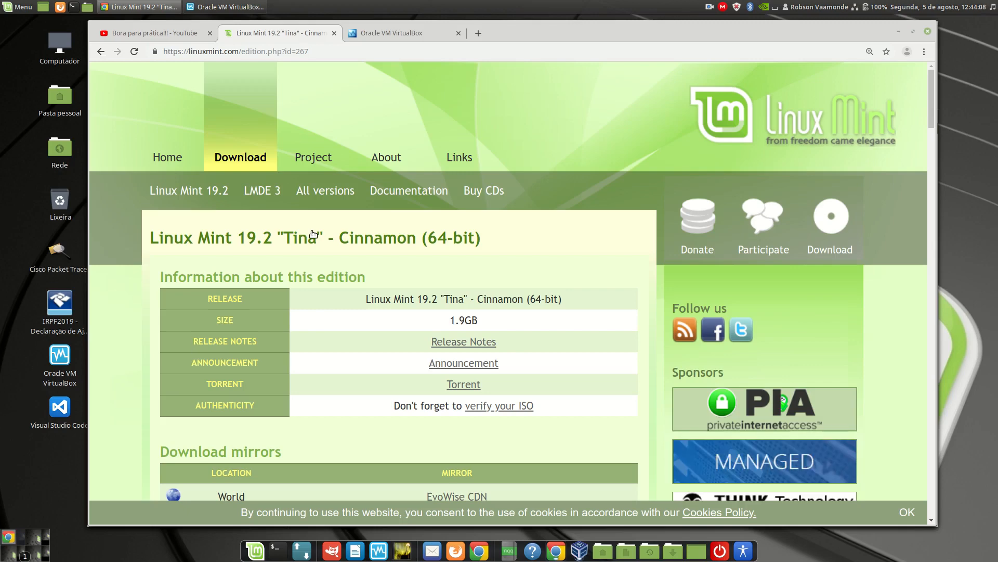
# Get the edition's torrent and download its ISO with Transmission into the Downloads folder, closing Transmission when finished.
pyautogui.moveTo(931, 89); pyautogui.dragTo(902, 471)
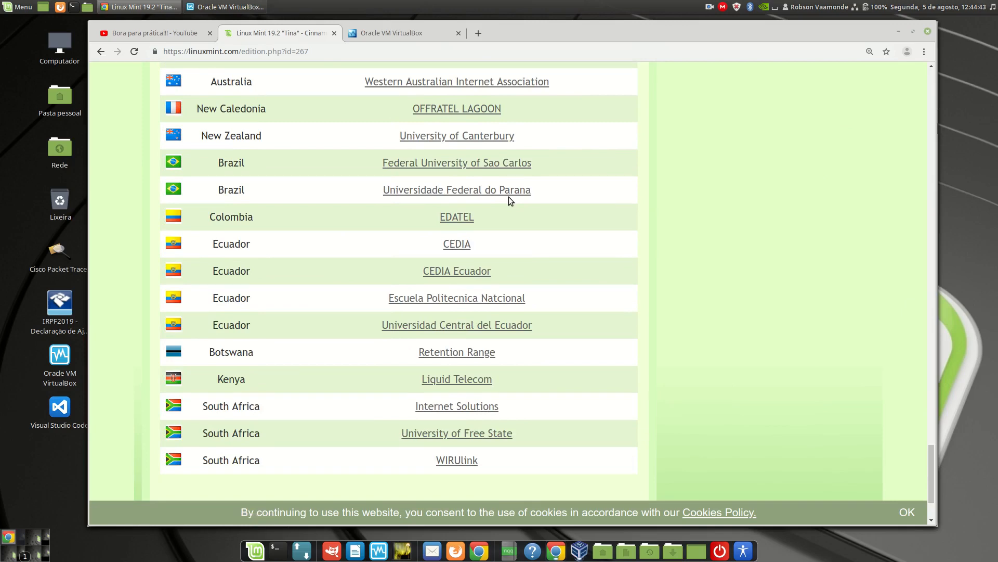
pyautogui.moveTo(925, 481); pyautogui.dragTo(913, 104)
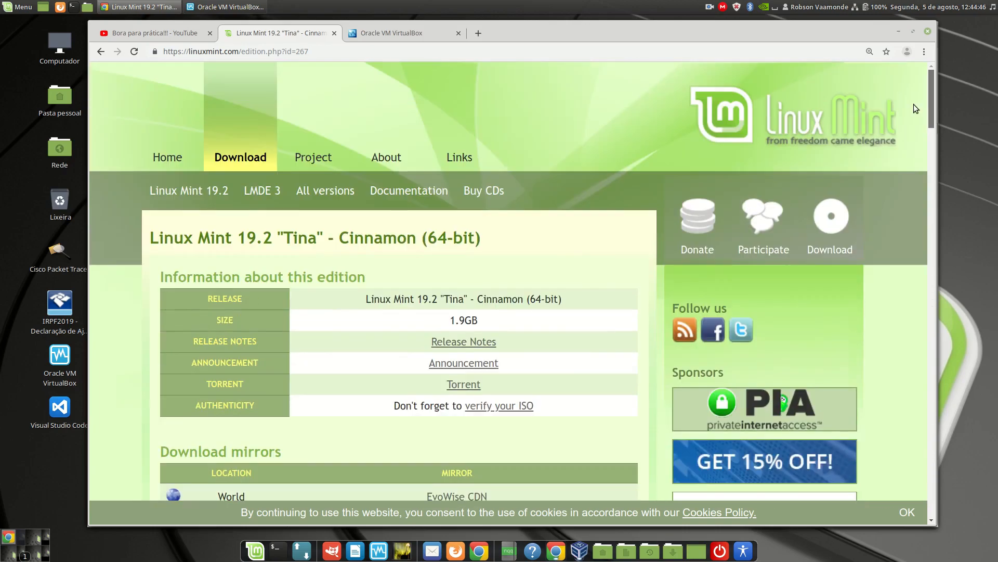
pyautogui.click(467, 388)
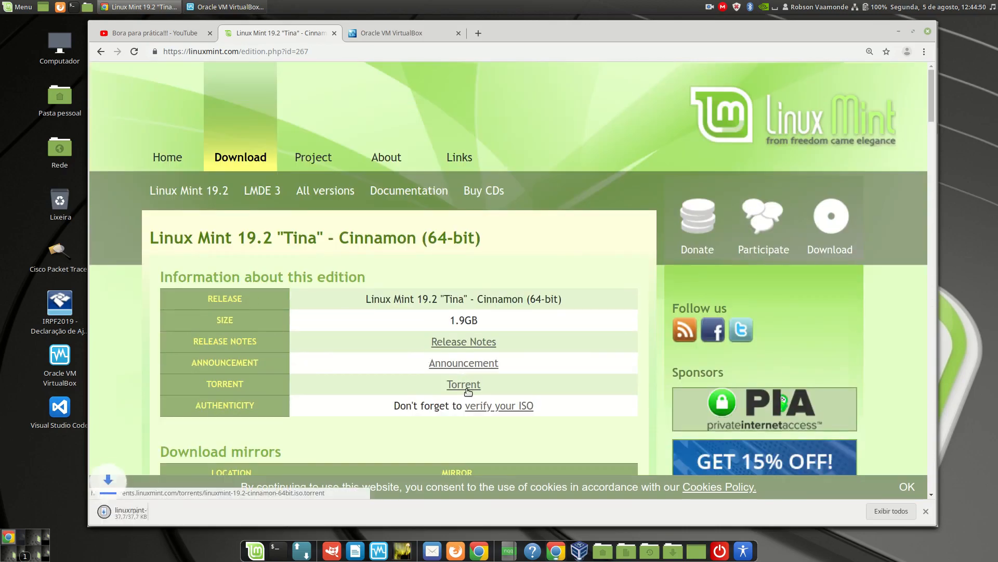
pyautogui.click(125, 519)
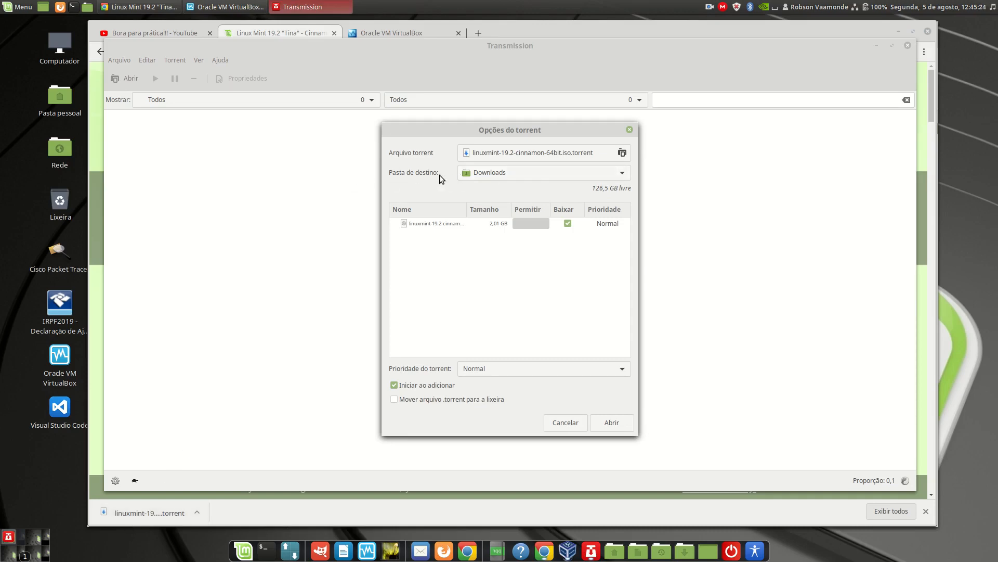
pyautogui.click(617, 423)
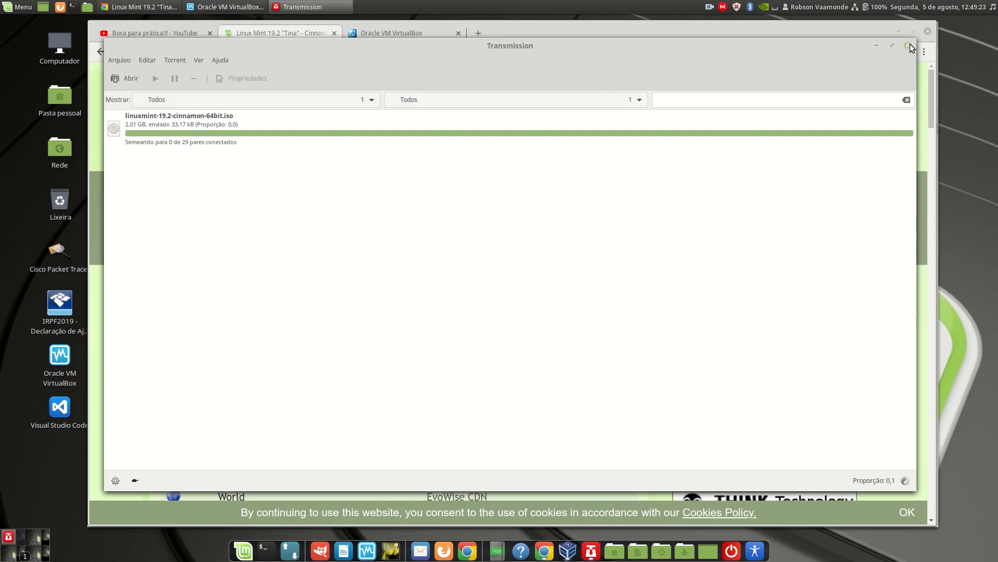
pyautogui.click(908, 45)
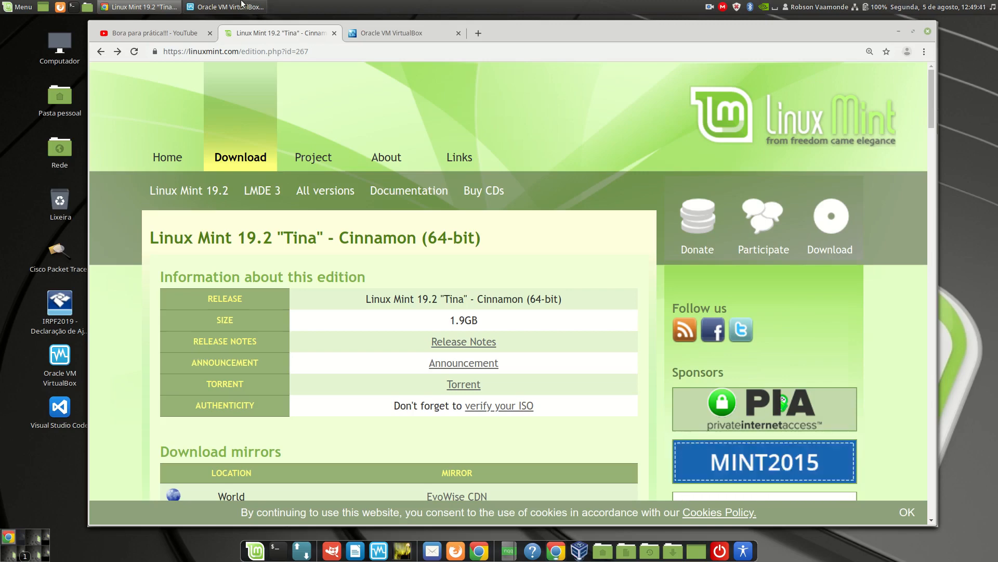
# Switch to VirtualBox and start a new virtual machine named LinuxMint-19.2-Tina, with type Linux and version Ubuntu (64-bit).
pyautogui.click(241, 7)
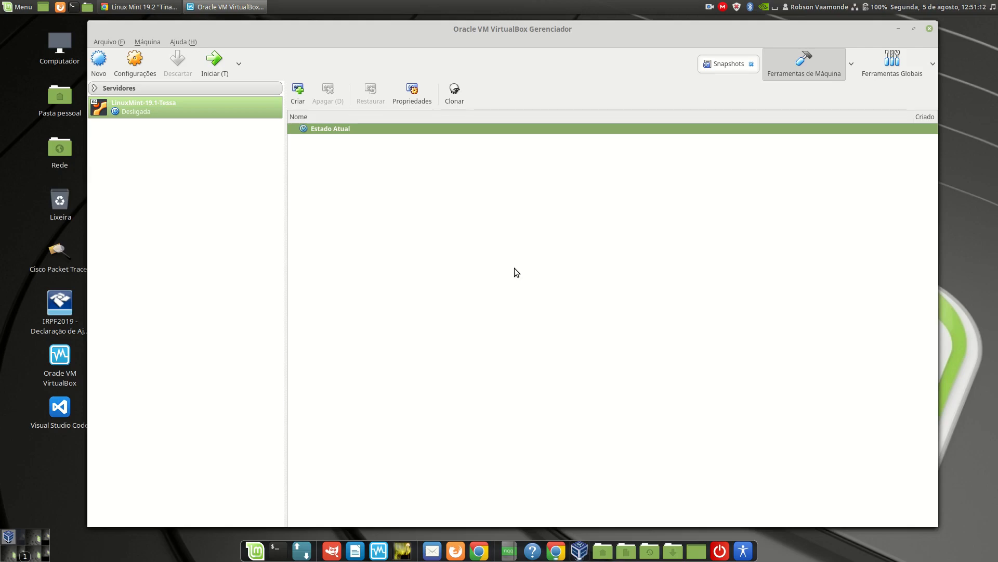
pyautogui.click(99, 61)
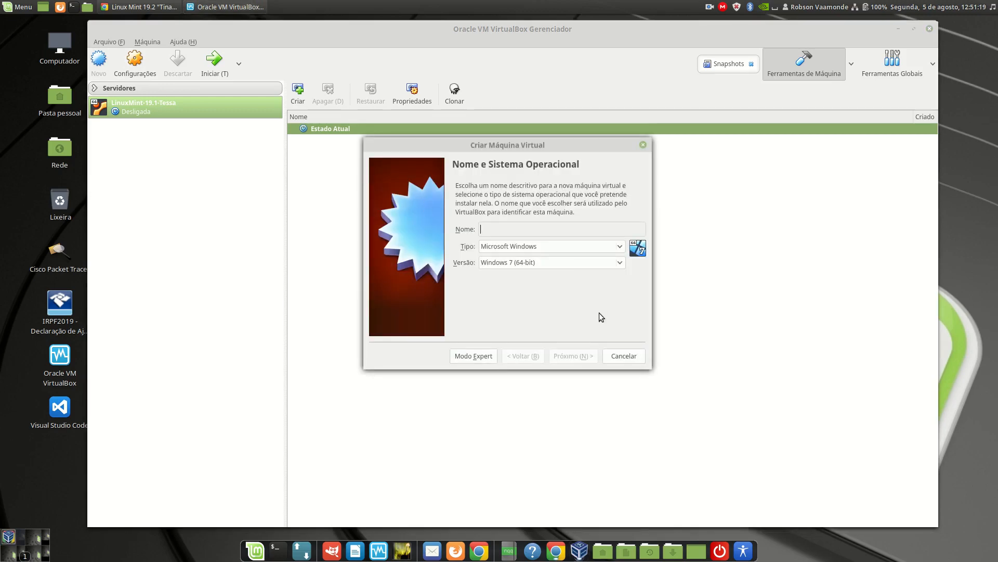
pyautogui.write('Linux')
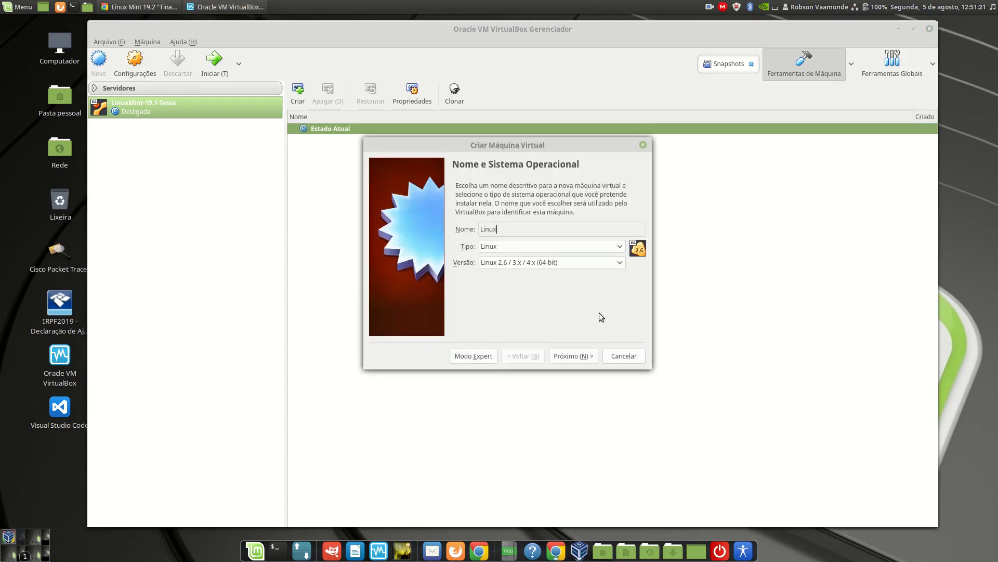
pyautogui.write('Mint-19')
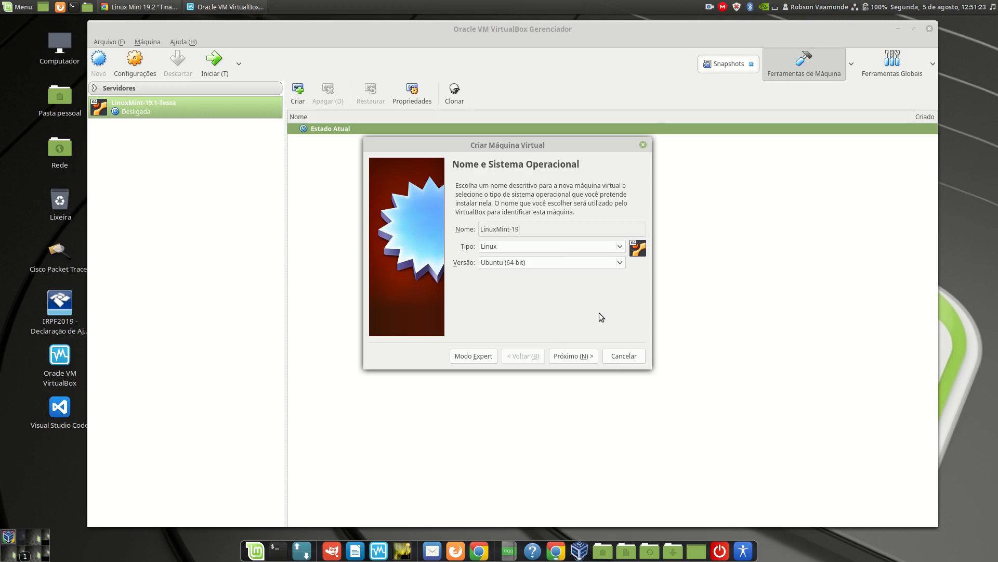
pyautogui.write('.2.')
pyautogui.write('Tina')
pyautogui.click(568, 357)
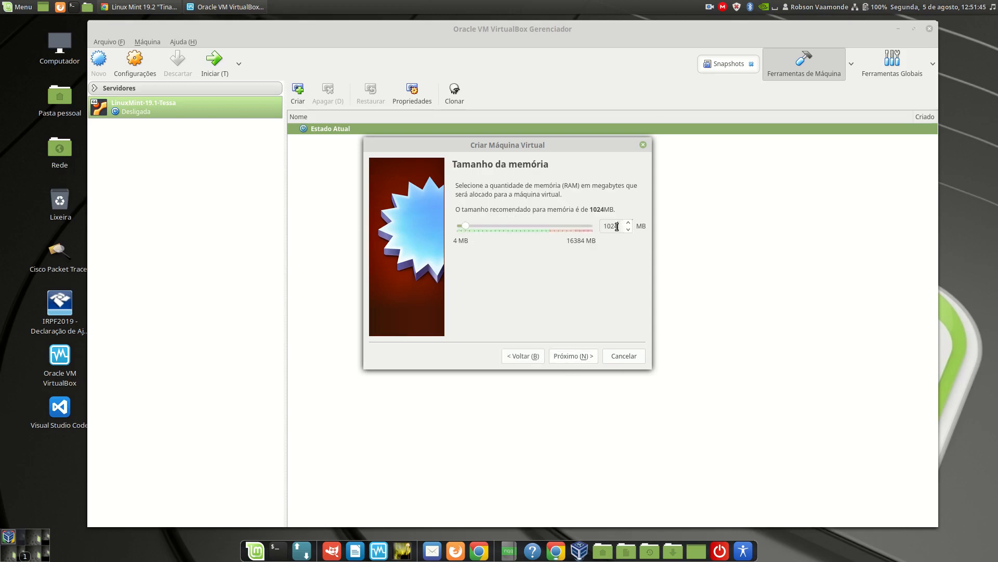
# Set the new virtual machine's memory size to 2048 MB.
pyautogui.moveTo(617, 226); pyautogui.dragTo(598, 228)
pyautogui.write('2048')
pyautogui.click(580, 356)
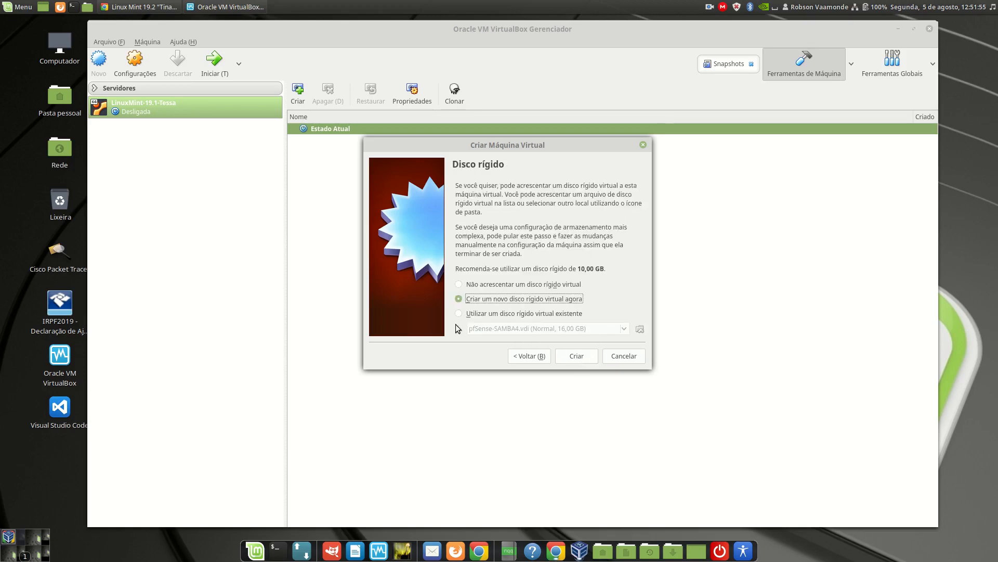
# Create a new dynamically allocated VDI hard disk named LinuxMint-19.2-Tina with a custom size, completing the virtual machine.
pyautogui.click(581, 359)
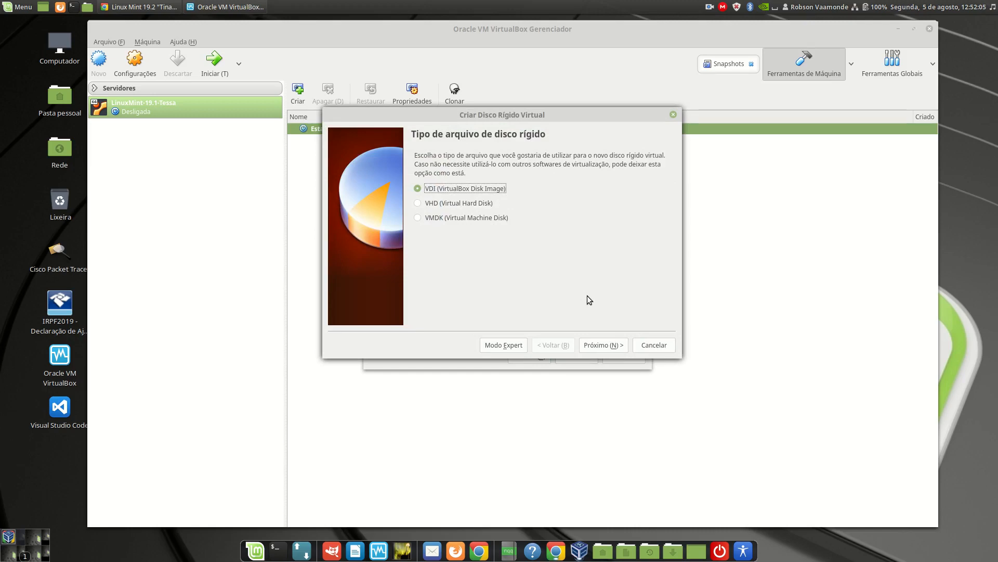
pyautogui.click(603, 346)
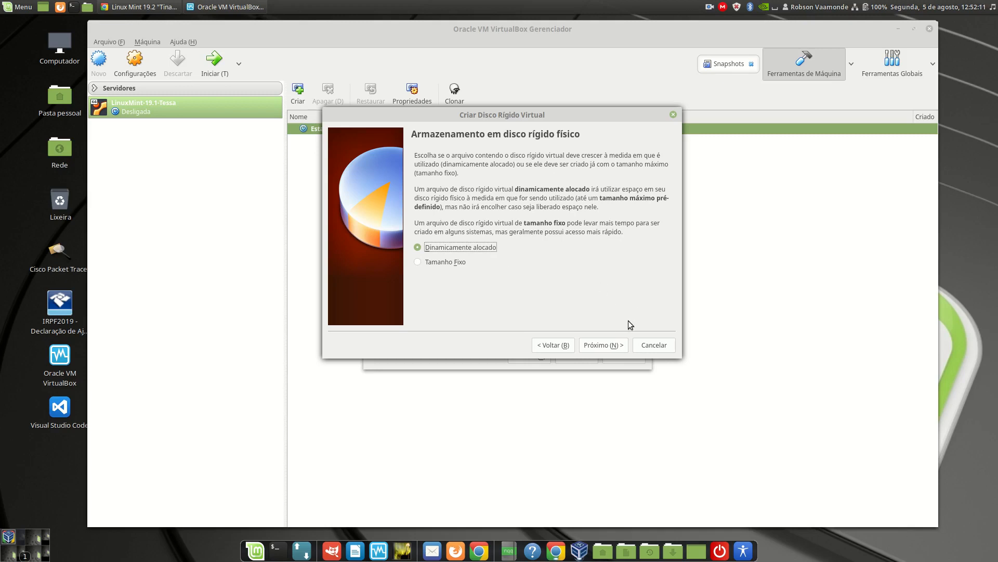
pyautogui.click(606, 347)
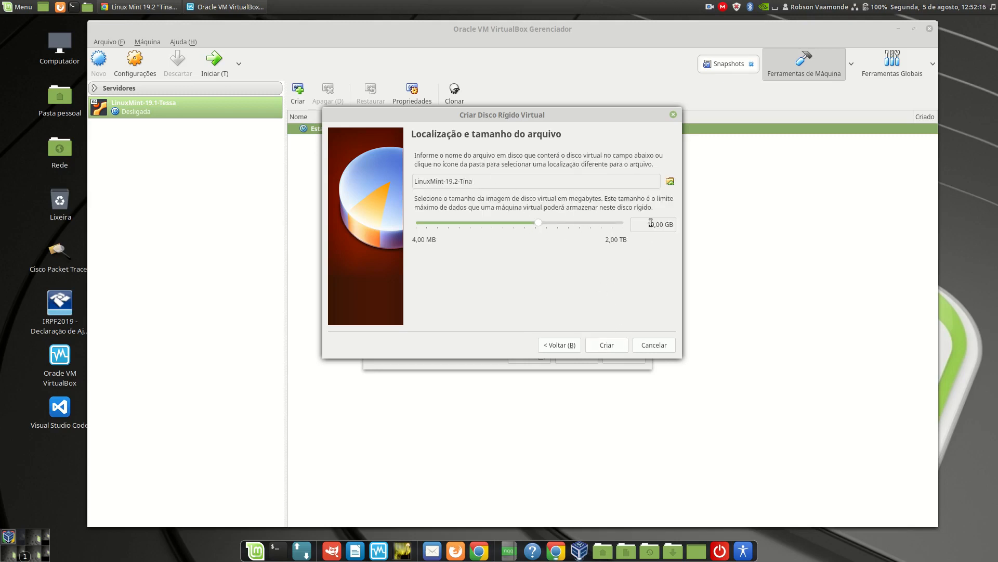
pyautogui.write('2')
pyautogui.click(606, 345)
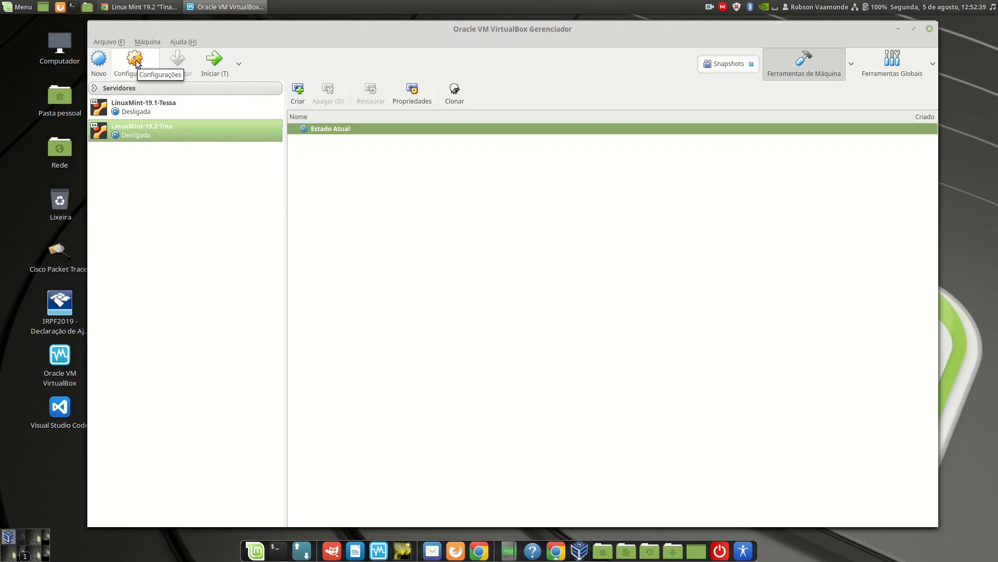
# In the LinuxMint-19.2-Tina machine's advanced general settings, set both the shared clipboard and drag and drop to Bi-direcional.
pyautogui.click(135, 60)
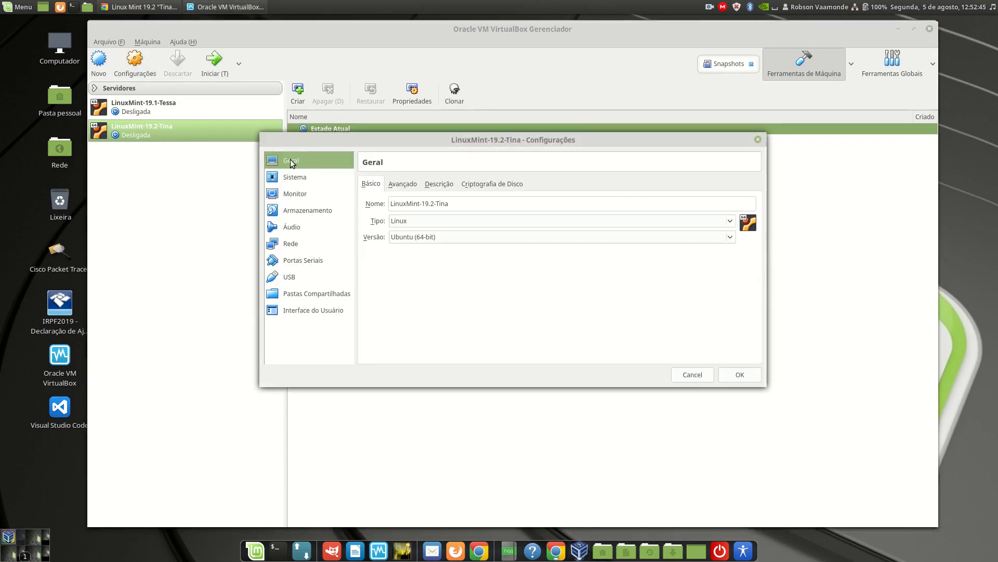
pyautogui.click(406, 187)
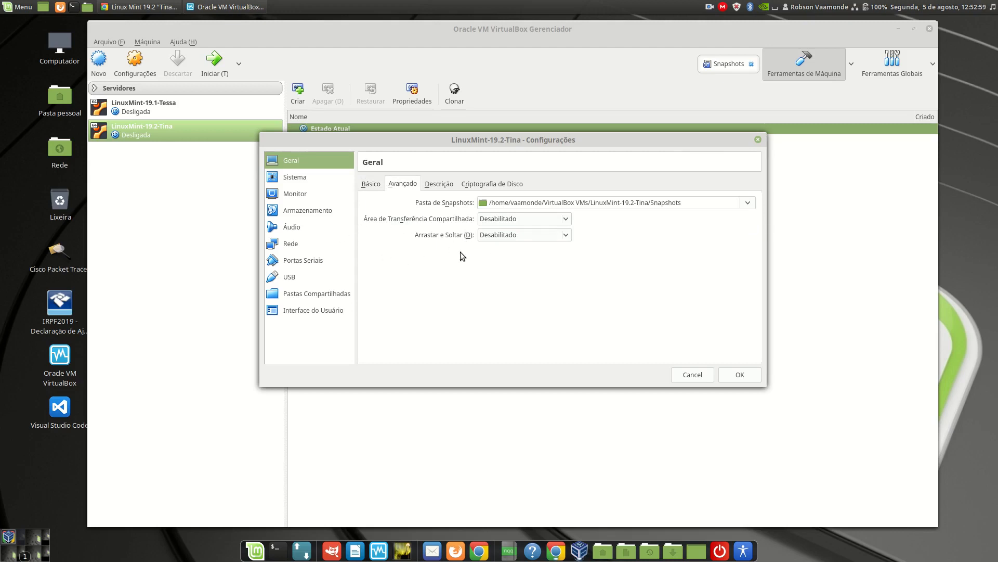
pyautogui.click(512, 216)
pyautogui.click(508, 257)
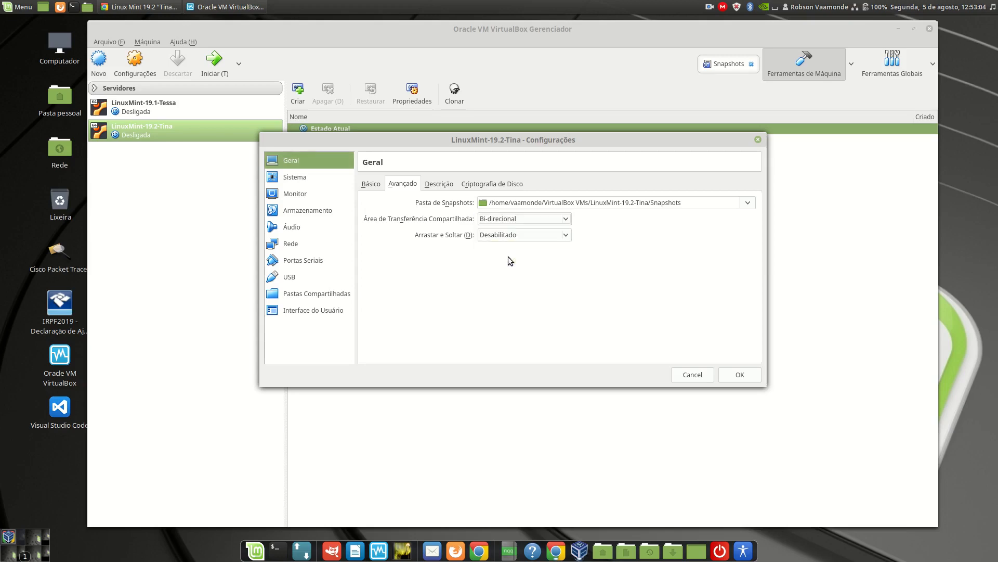
pyautogui.click(508, 236)
pyautogui.click(508, 271)
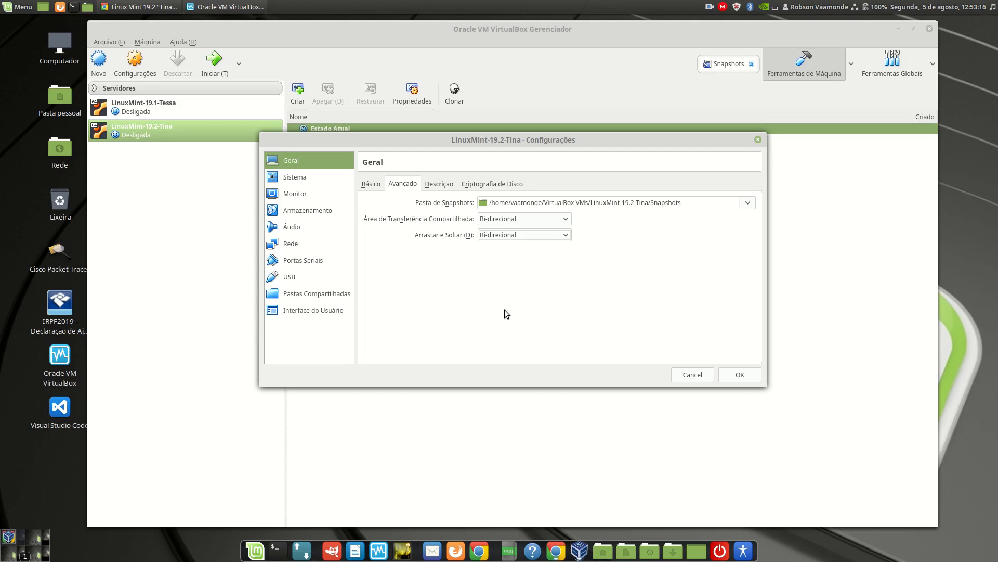
# In the machine's system settings, disable the UTC hardware clock and configure 2 processors with PAE/NX enabled.
pyautogui.click(309, 179)
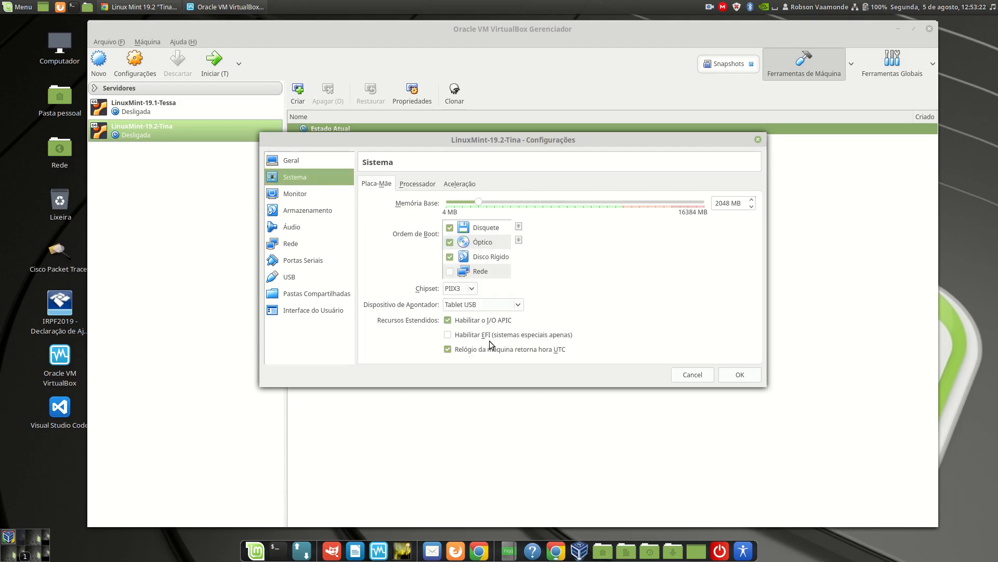
pyautogui.moveTo(483, 352)
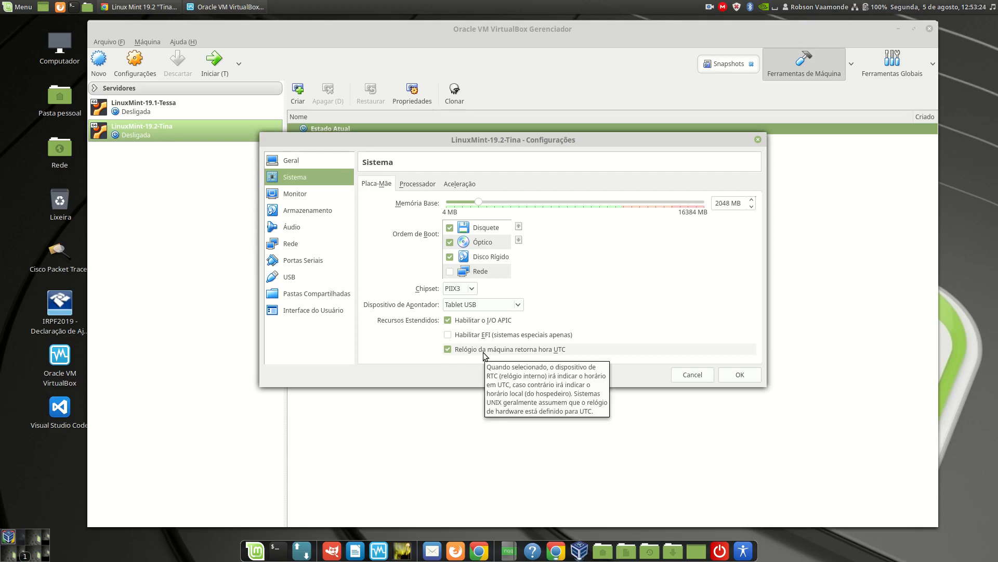
pyautogui.click(482, 351)
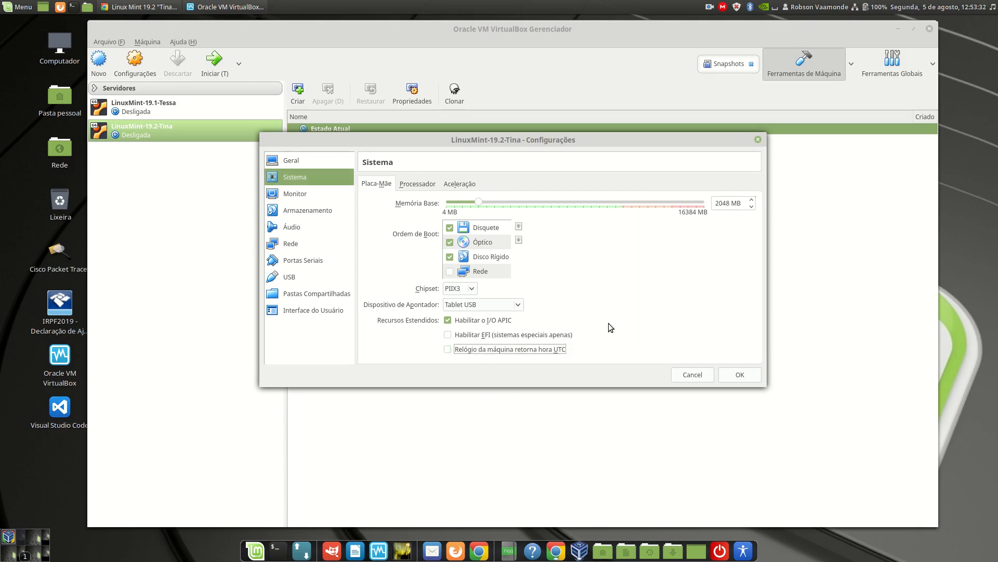
pyautogui.click(422, 183)
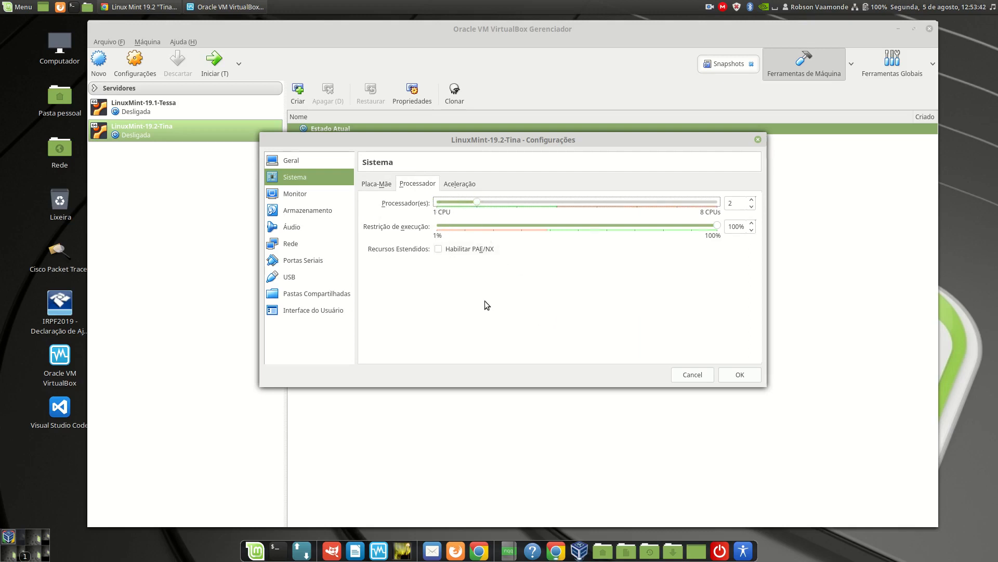
pyautogui.click(458, 249)
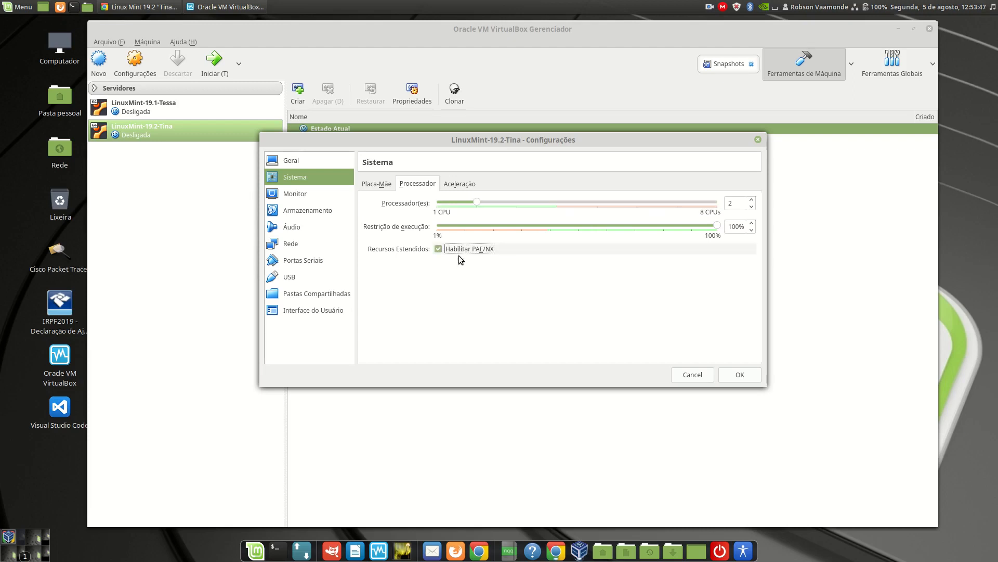
# Set the machine's video memory to 128 MB and enable 3D acceleration.
pyautogui.click(297, 193)
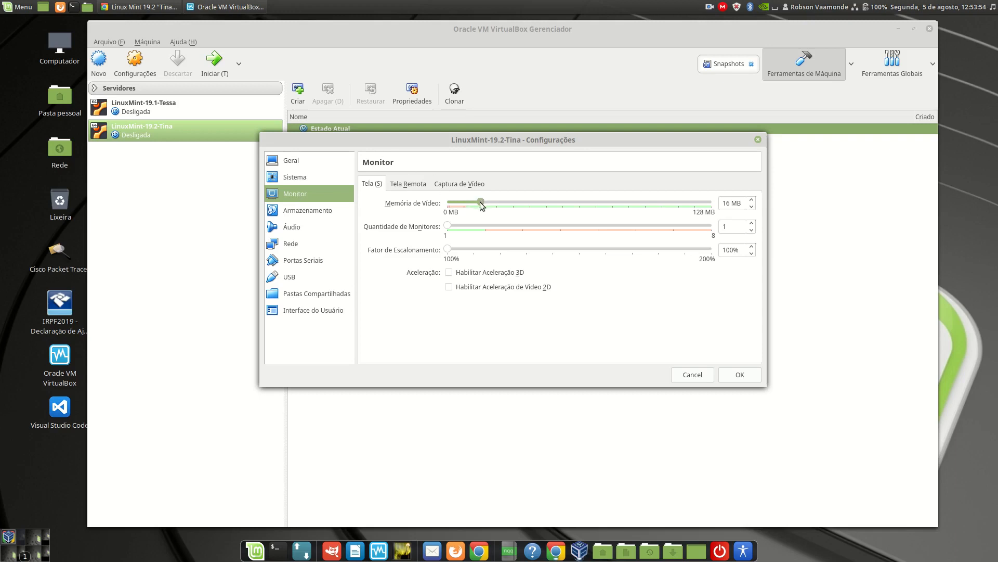
pyautogui.moveTo(480, 202); pyautogui.dragTo(715, 204)
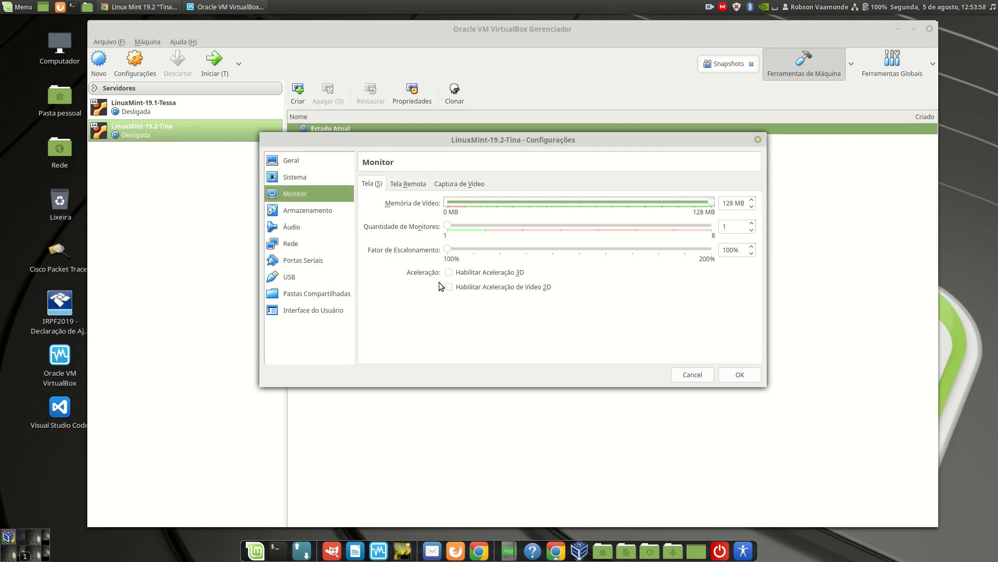
pyautogui.click(461, 275)
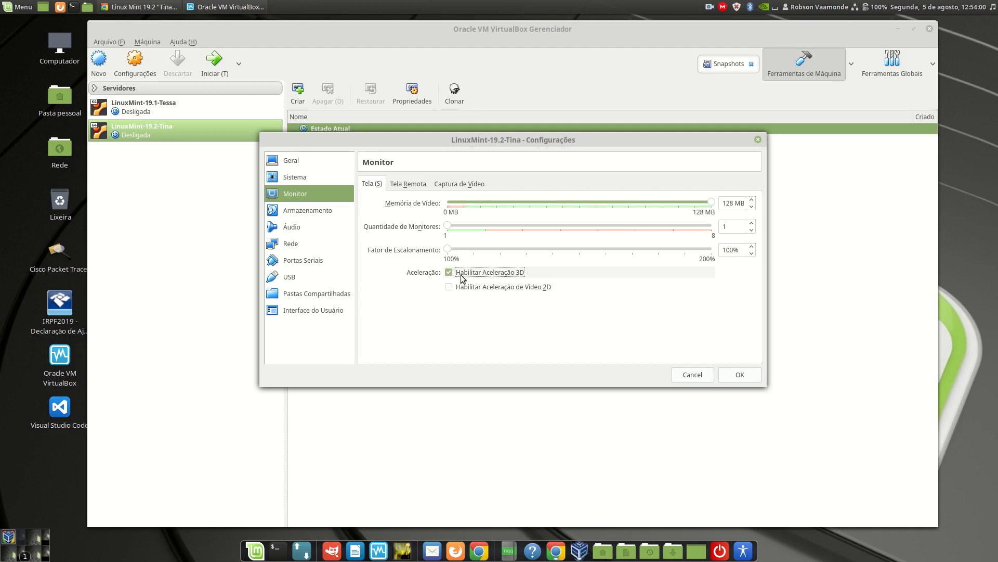
# Enable audio input and connect network adapter 1 through Placa em modo Bridge, saving the machine's settings.
pyautogui.click(294, 230)
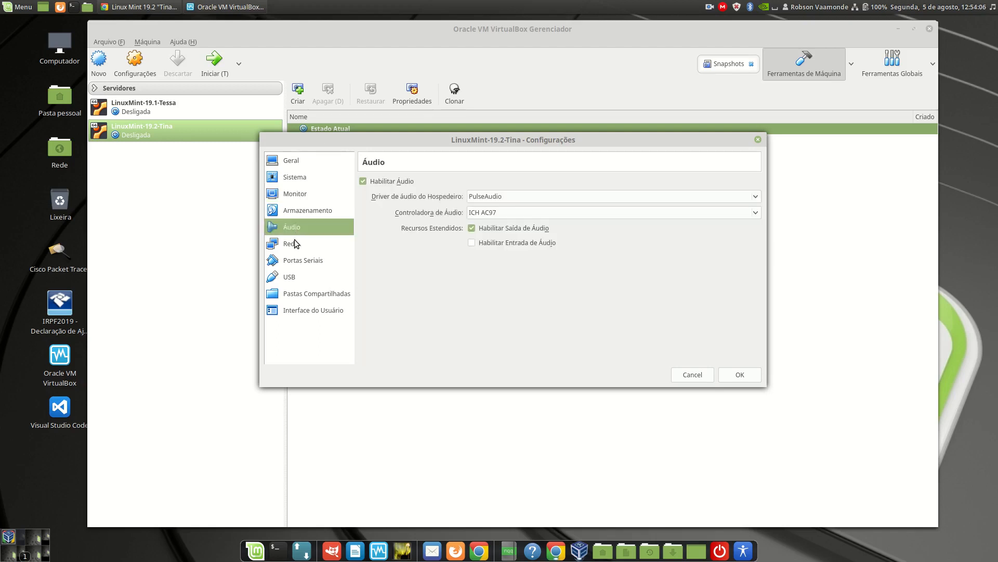
pyautogui.click(484, 246)
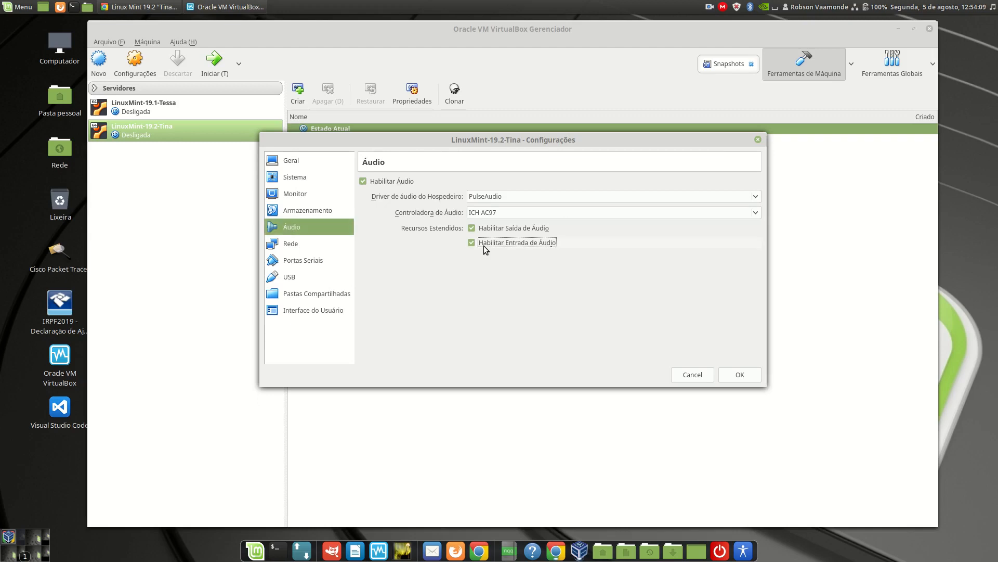
pyautogui.click(291, 246)
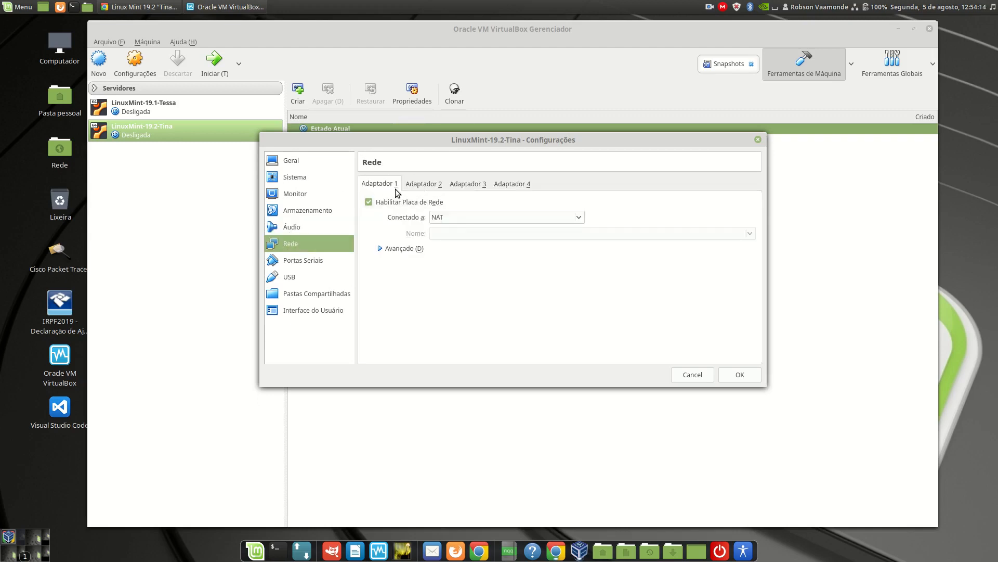
pyautogui.click(466, 218)
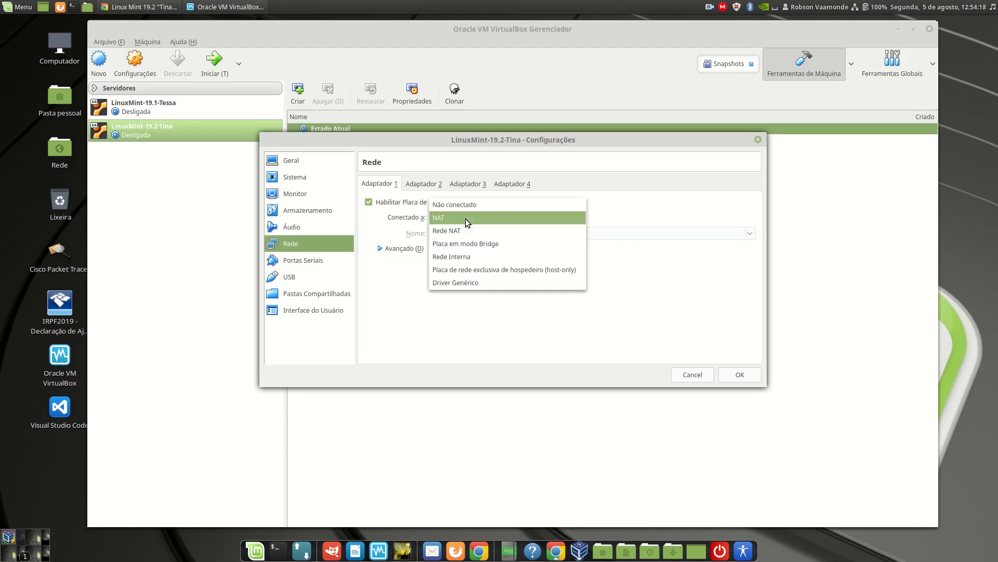
pyautogui.click(477, 249)
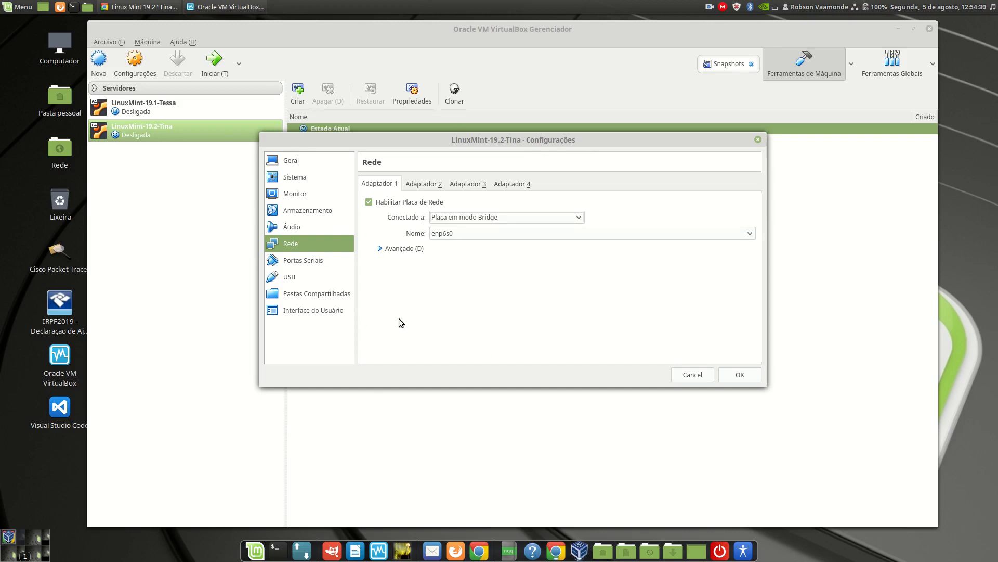
pyautogui.click(740, 375)
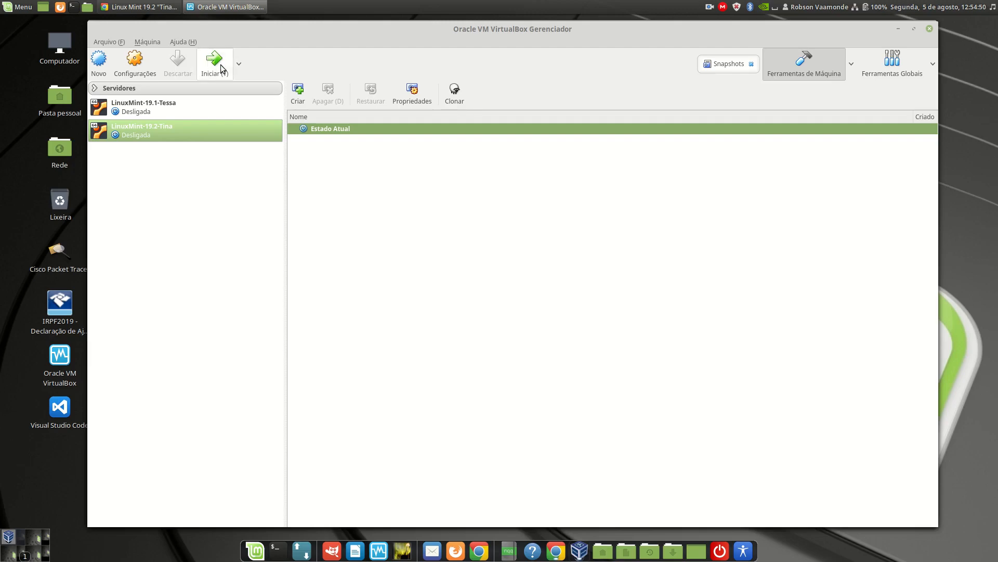
# Start the LinuxMint-19.2-Tina machine using linuxmint-19.2-cinnamon-64bit.iso from the Downloads folder as its boot disc.
pyautogui.click(220, 64)
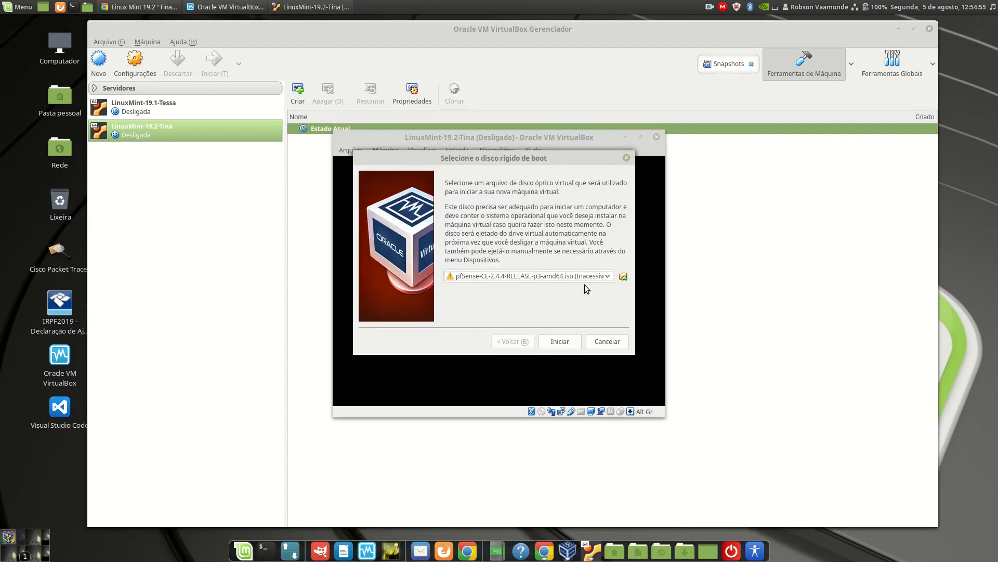
pyautogui.click(624, 278)
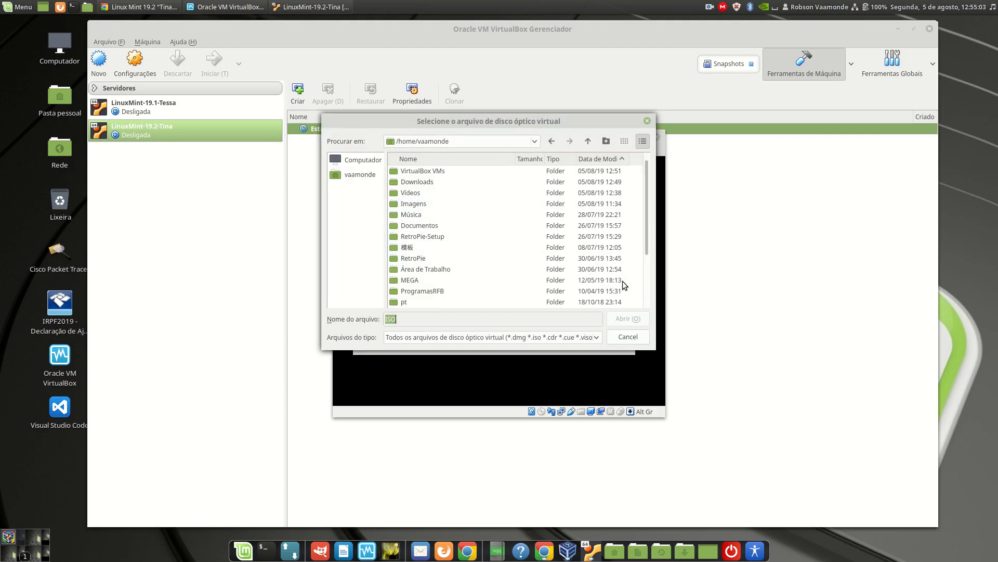
pyautogui.doubleClick(413, 184)
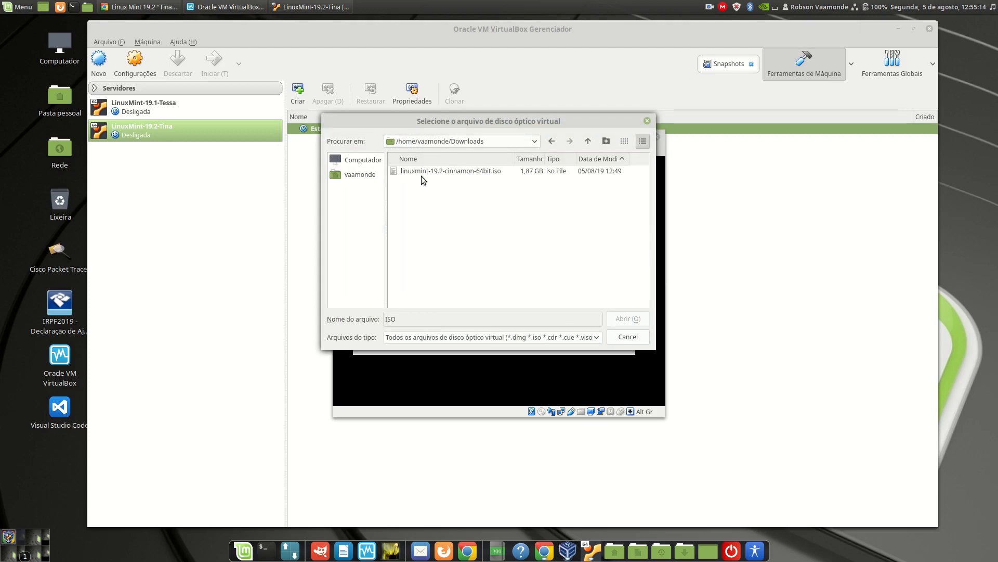
pyautogui.click(416, 170)
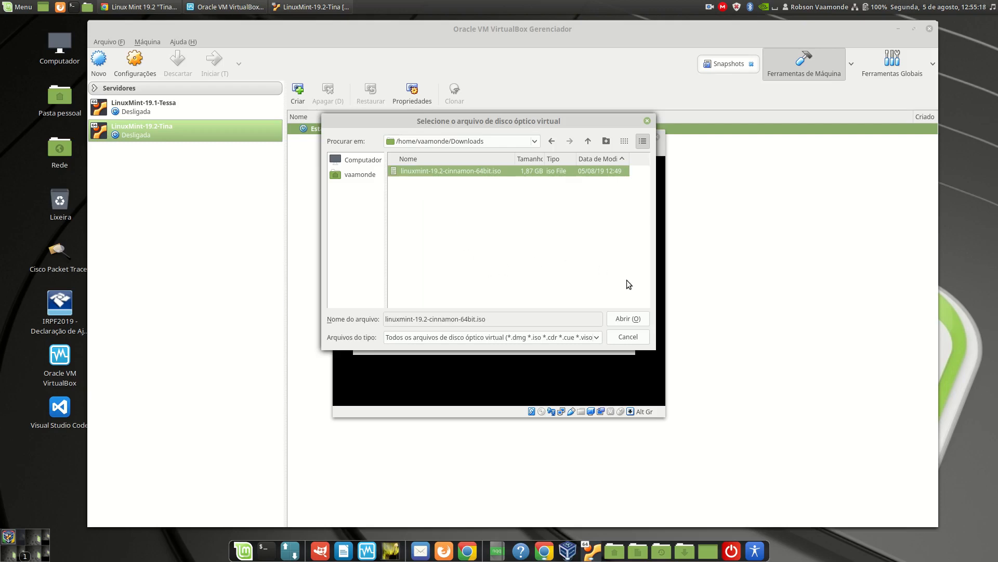
pyautogui.click(633, 319)
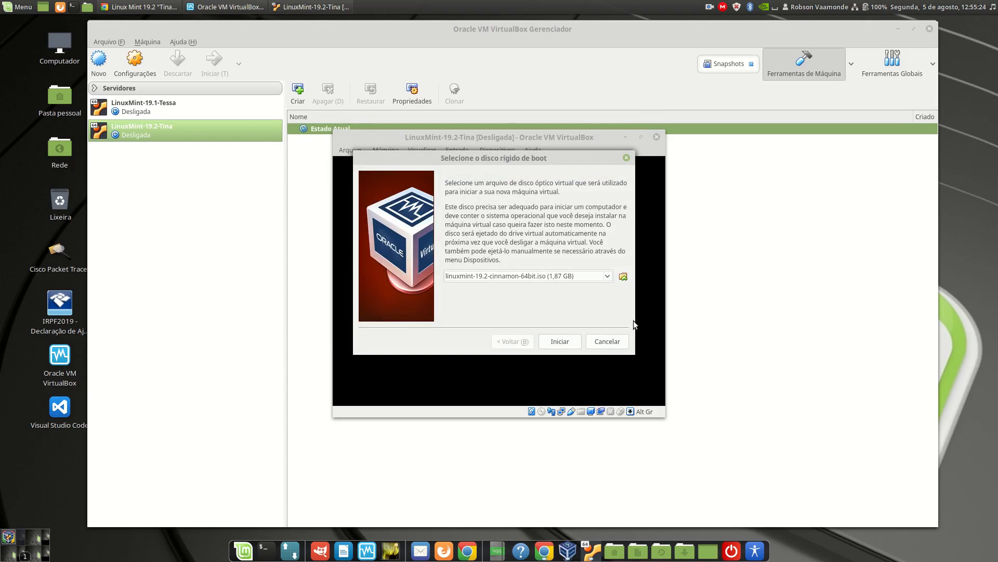
pyautogui.click(563, 343)
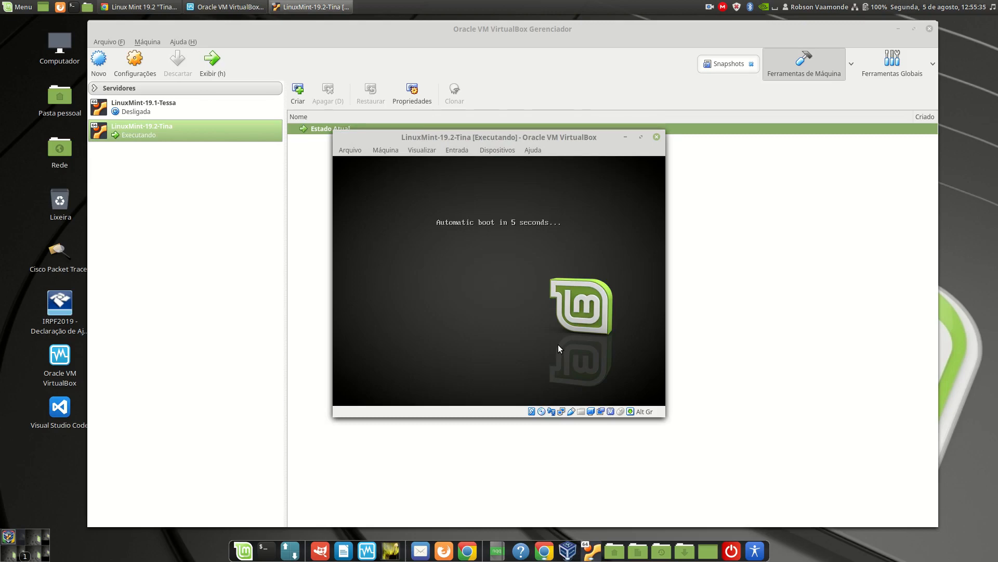
# Interrupt the automatic boot and try to boot the live system with the Start Linux Mint option.
pyautogui.press('Return')
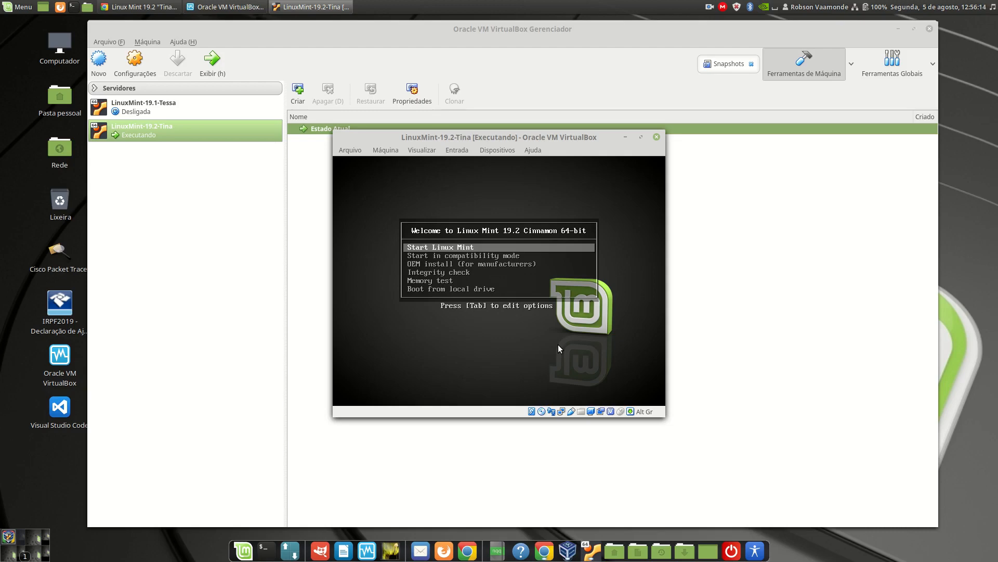
pyautogui.press('Return')
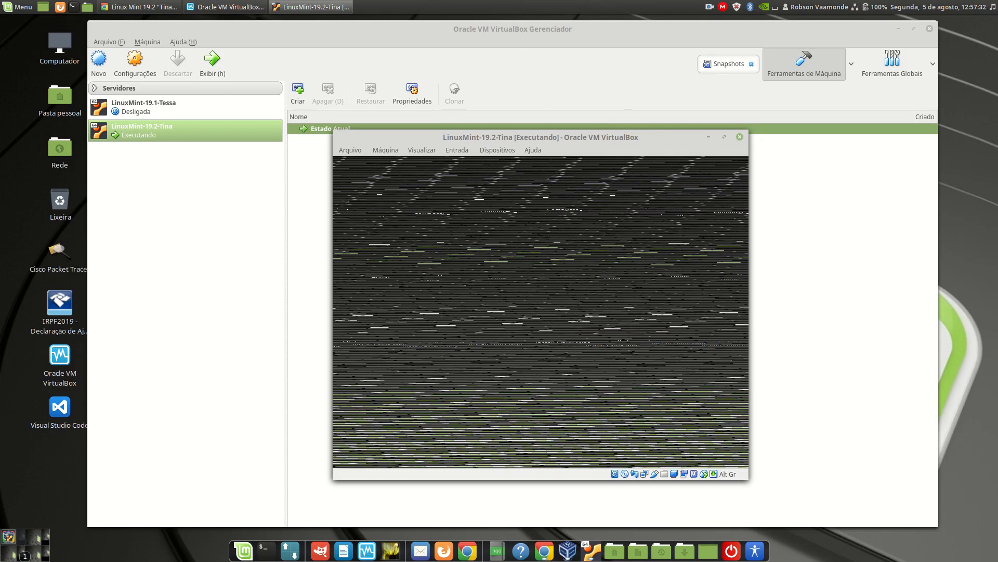
# Reset the virtual machine and boot the live system with the Start in compatibility mode option.
pyautogui.click(391, 151)
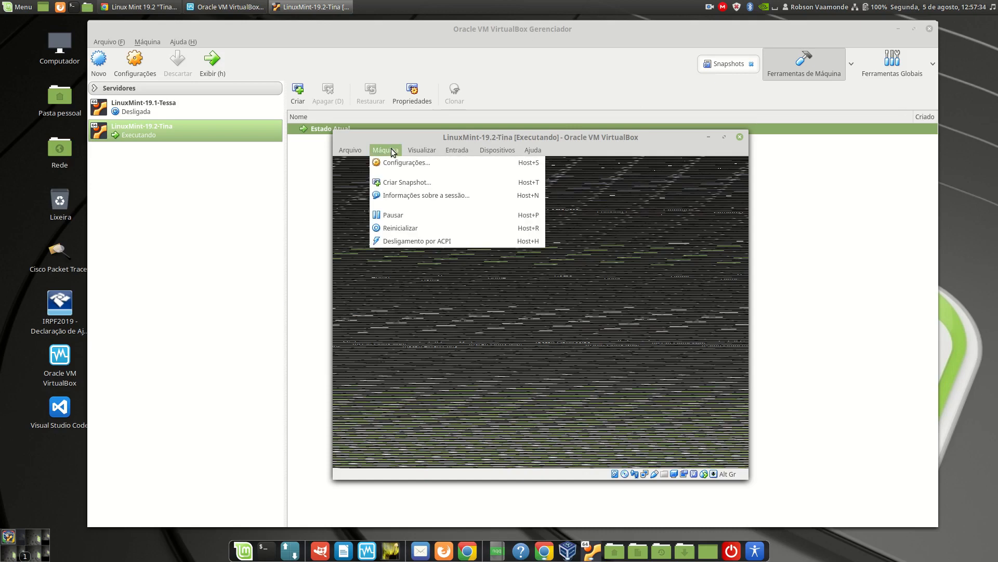
pyautogui.click(426, 228)
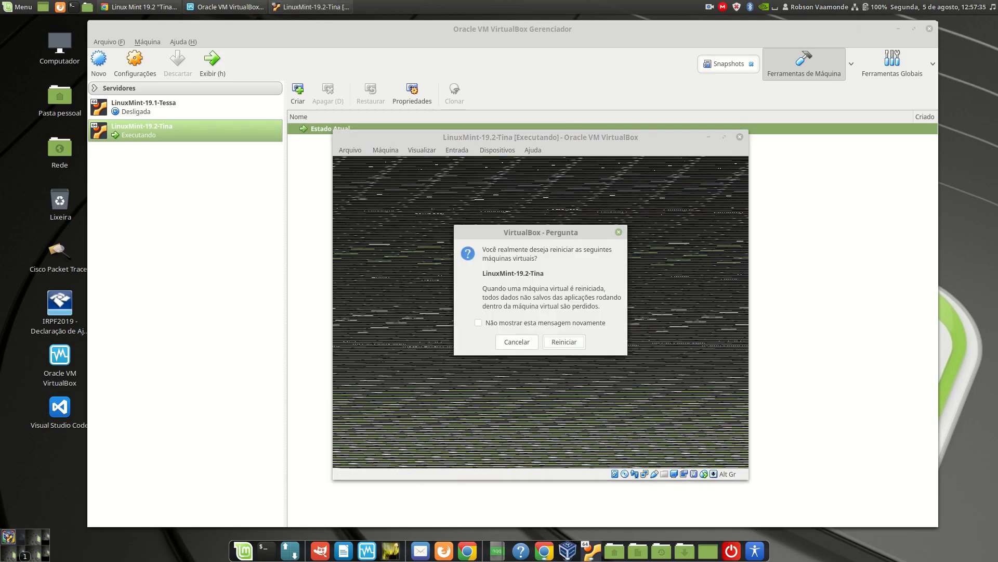
pyautogui.click(570, 343)
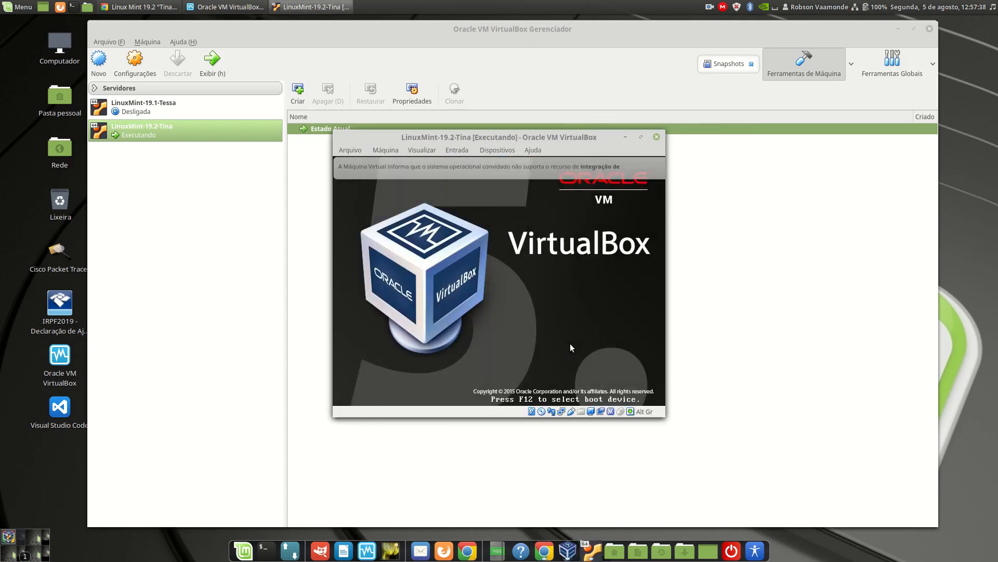
pyautogui.press('Return')
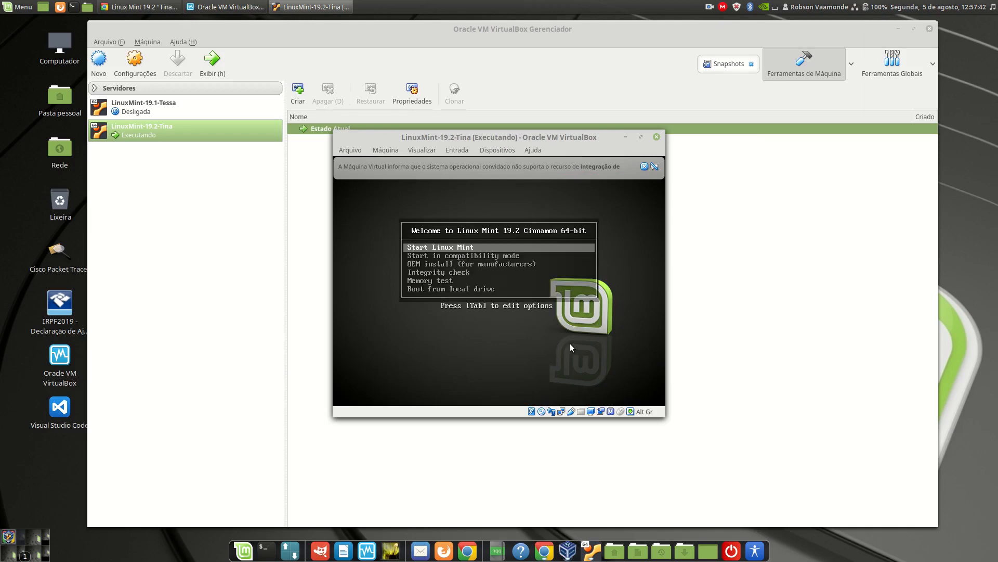
pyautogui.press('Down')
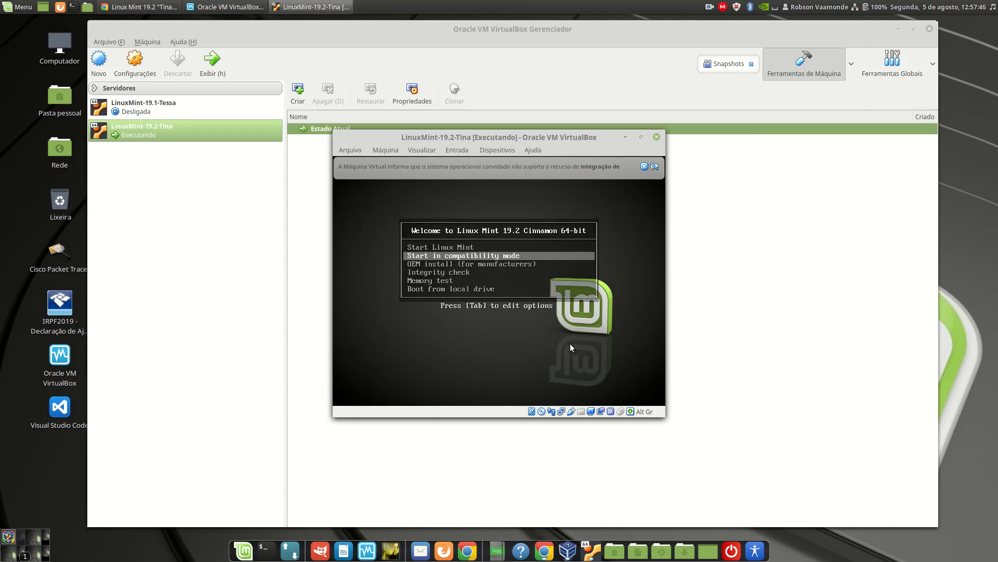
pyautogui.press('Return')
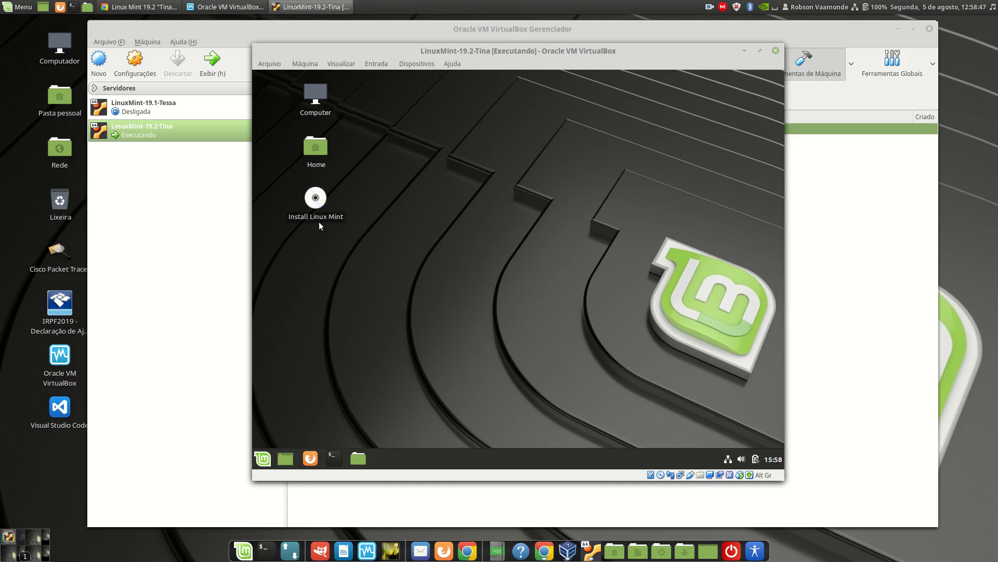
# Launch the Linux Mint installer from the live desktop and choose Brazilian Portuguese as the installation language.
pyautogui.doubleClick(323, 195)
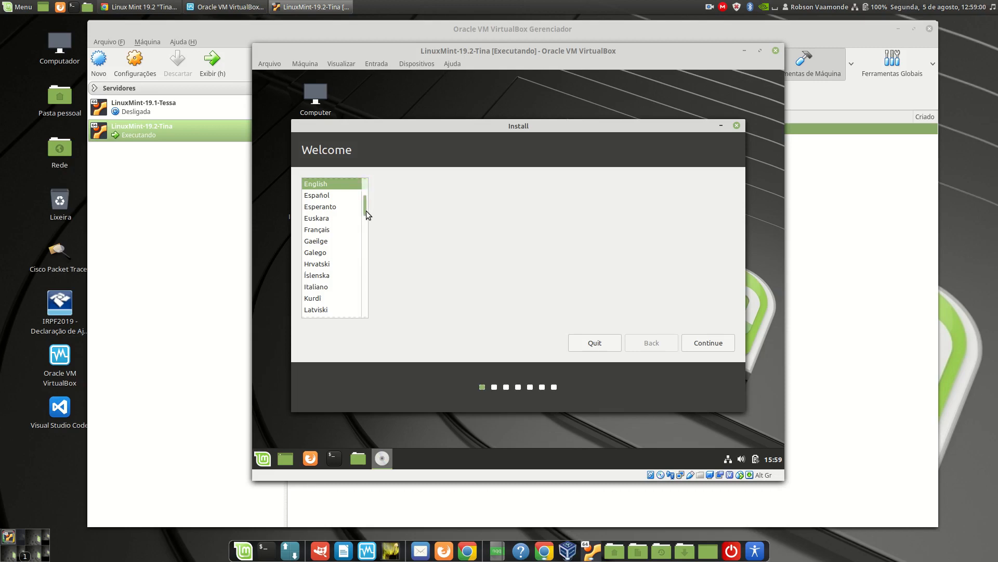
pyautogui.moveTo(366, 211); pyautogui.dragTo(368, 232)
pyautogui.click(334, 225)
pyautogui.click(704, 344)
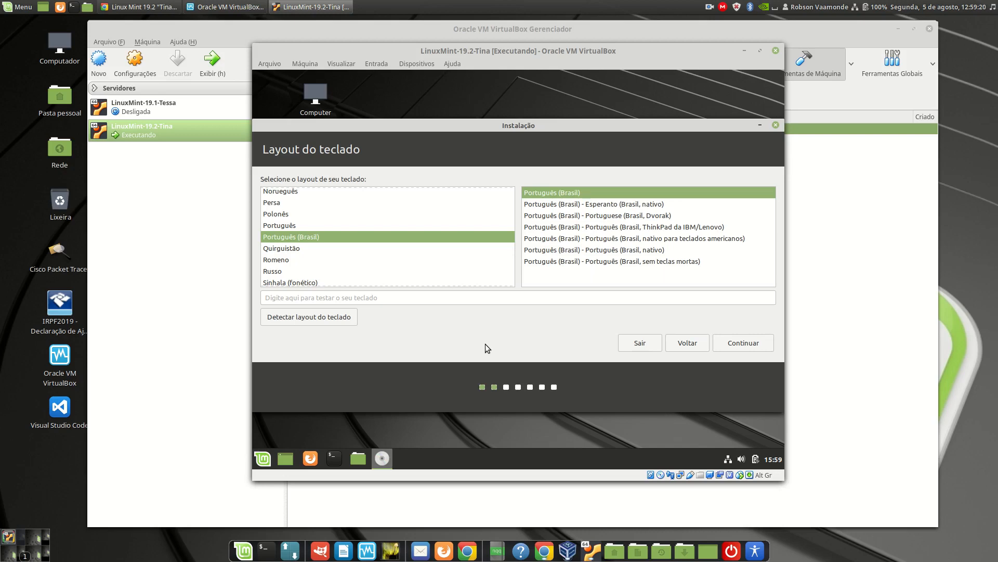
# Test the Português (Brasil) keyboard layout with a few characters and accept it.
pyautogui.click(428, 301)
pyautogui.write('\\|c')
pyautogui.click(744, 343)
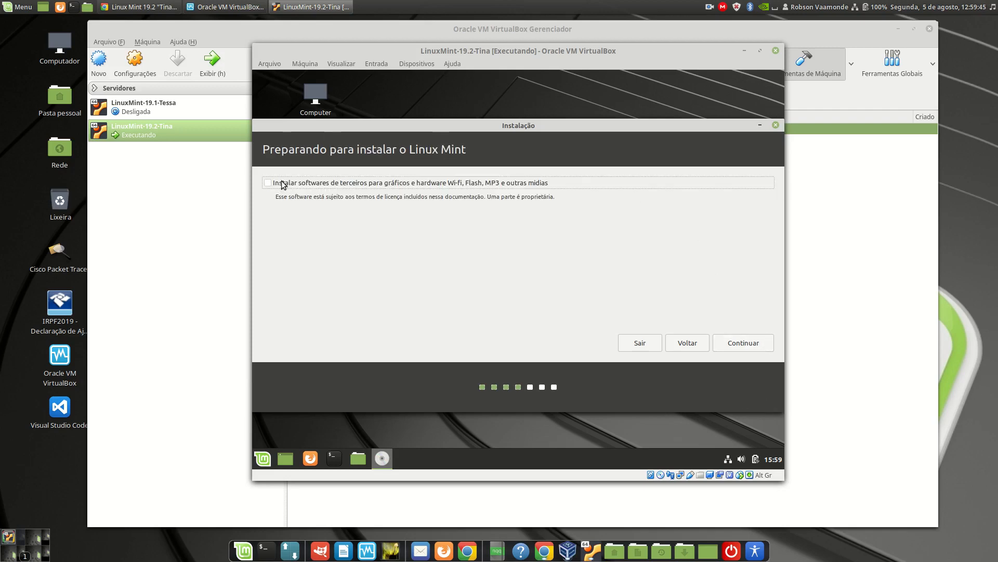
# Enable third-party software and install with Apagar disco e reinstalar o Linux Mint, approving the disk changes.
pyautogui.click(285, 185)
pyautogui.click(752, 342)
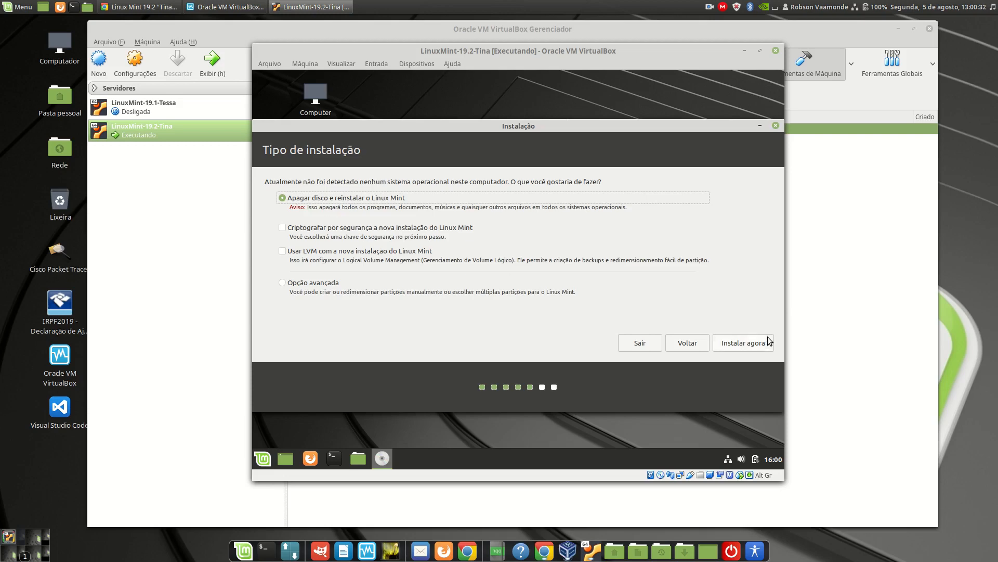
pyautogui.click(737, 345)
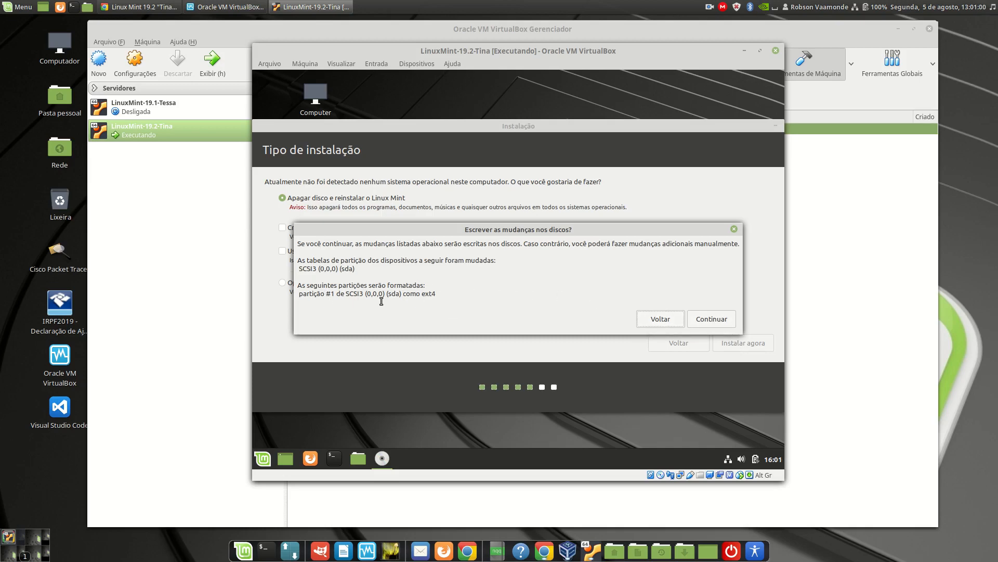
pyautogui.click(715, 320)
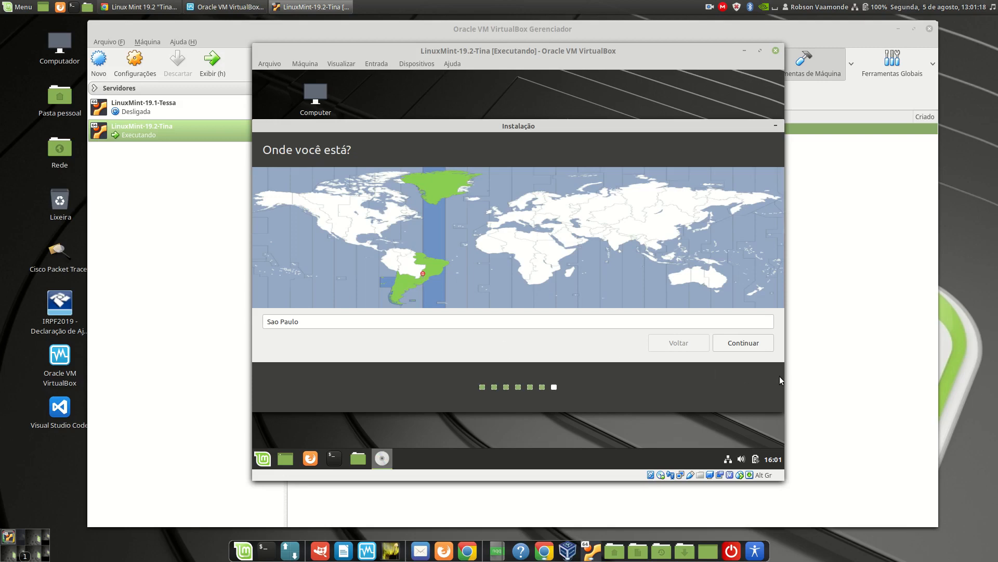
# Accept Sao Paulo as the location and enter the user's full name.
pyautogui.click(747, 343)
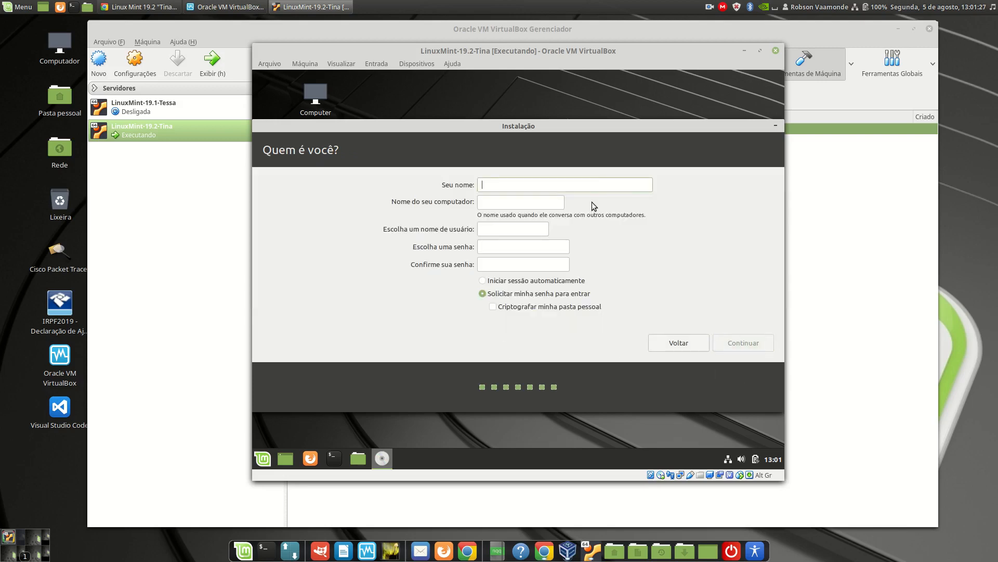
pyautogui.write('Robson Vaamonde')
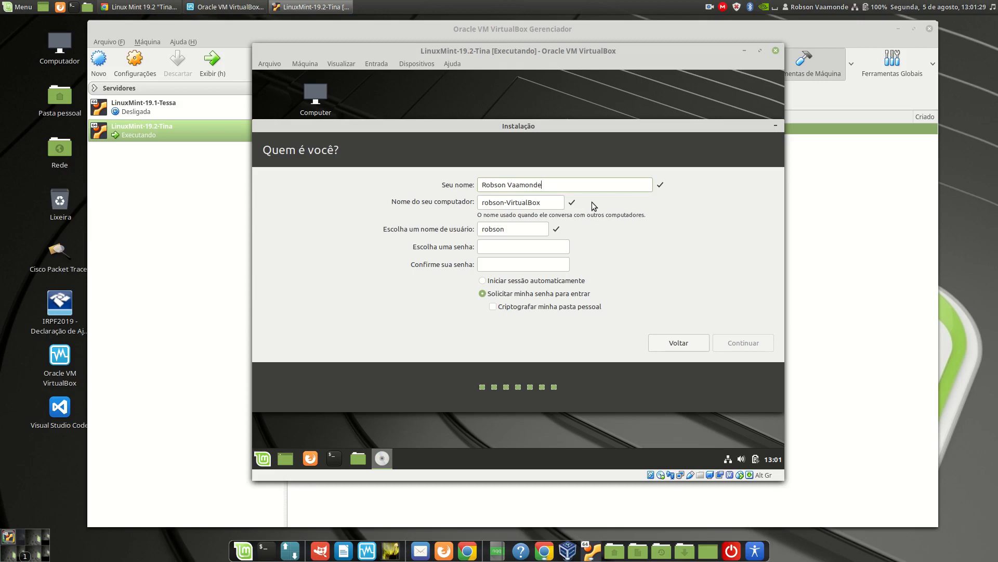
pyautogui.press('Tab')
# Set the computer name to linuxmint-19.2-tina and enter the account username.
pyautogui.write('linuxmint-19.2-ti na')
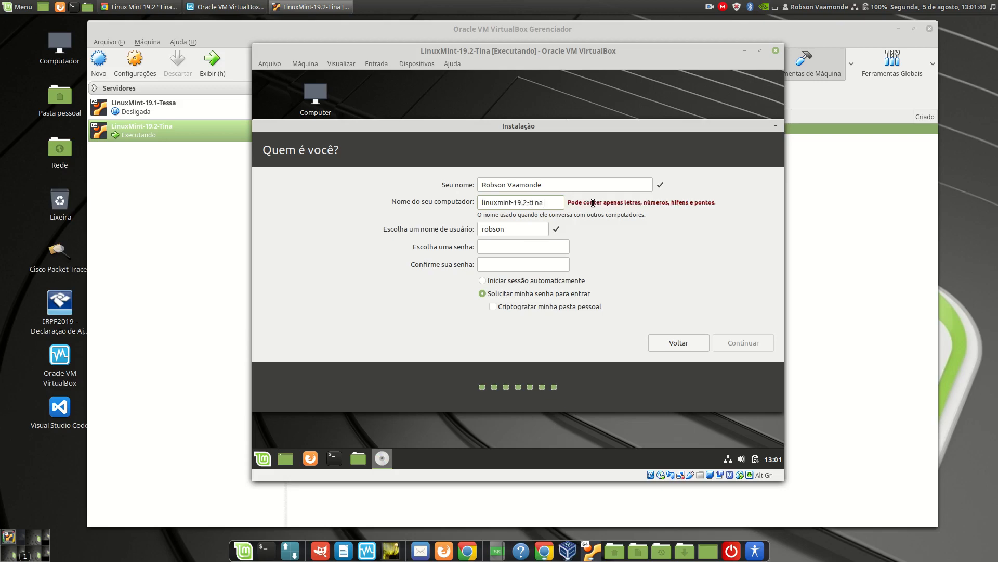
pyautogui.press('BackSpace')
pyautogui.press('BackSpace')
pyautogui.press('BackSpace')
pyautogui.write('na')
pyautogui.press('Tab')
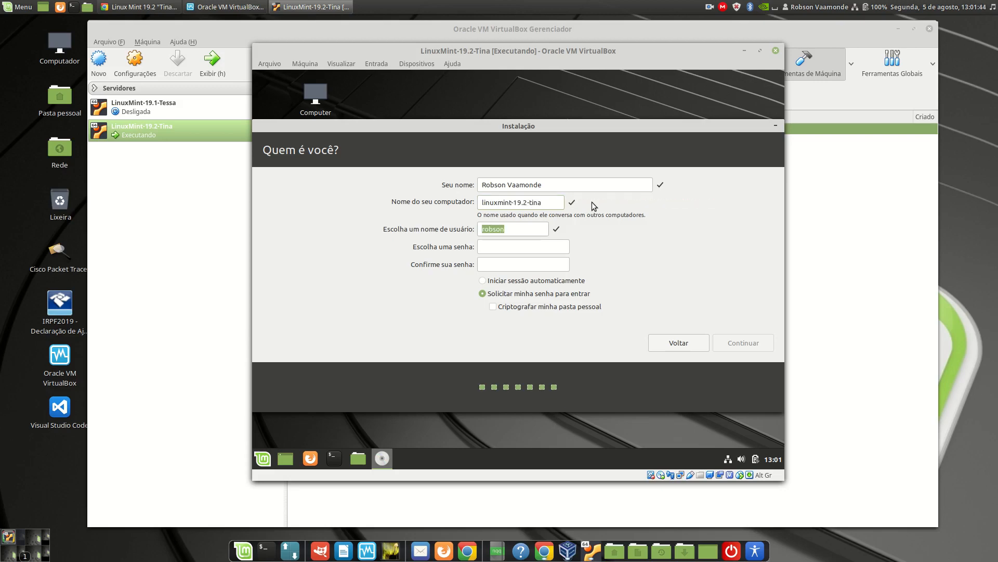
pyautogui.write('vaamonde')
# Enter and confirm the account password, keeping the password required at login, and proceed with the installation.
pyautogui.press('Tab')
pyautogui.write('******')
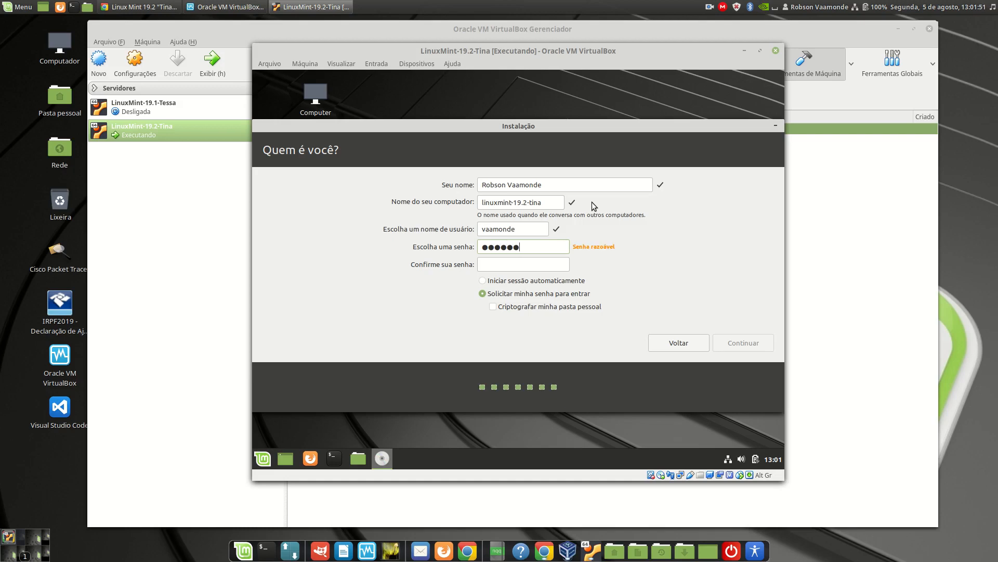
pyautogui.write('*')
pyautogui.write('***')
pyautogui.click(754, 345)
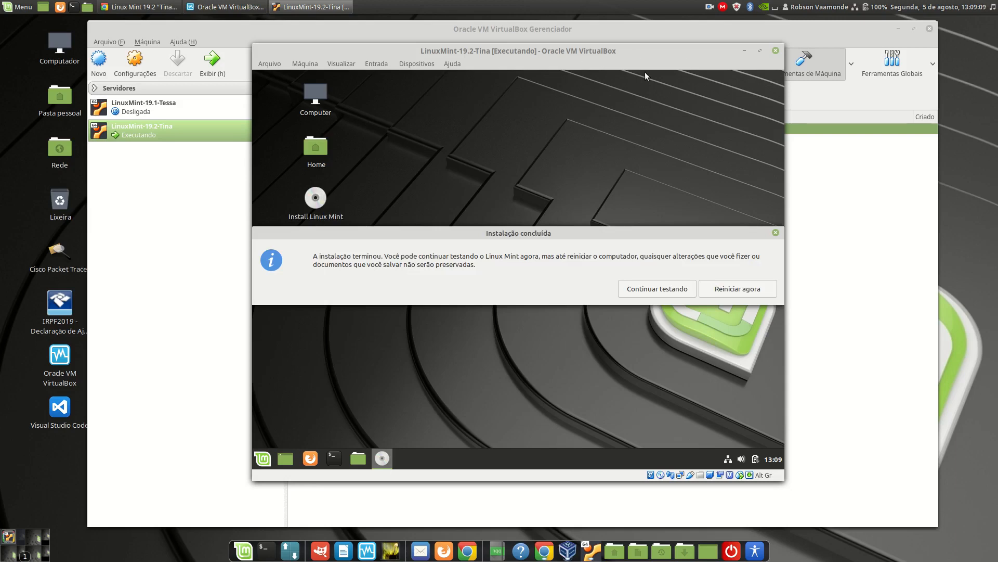
# Restart the virtual machine without the installation medium and log in with the account password.
pyautogui.click(757, 294)
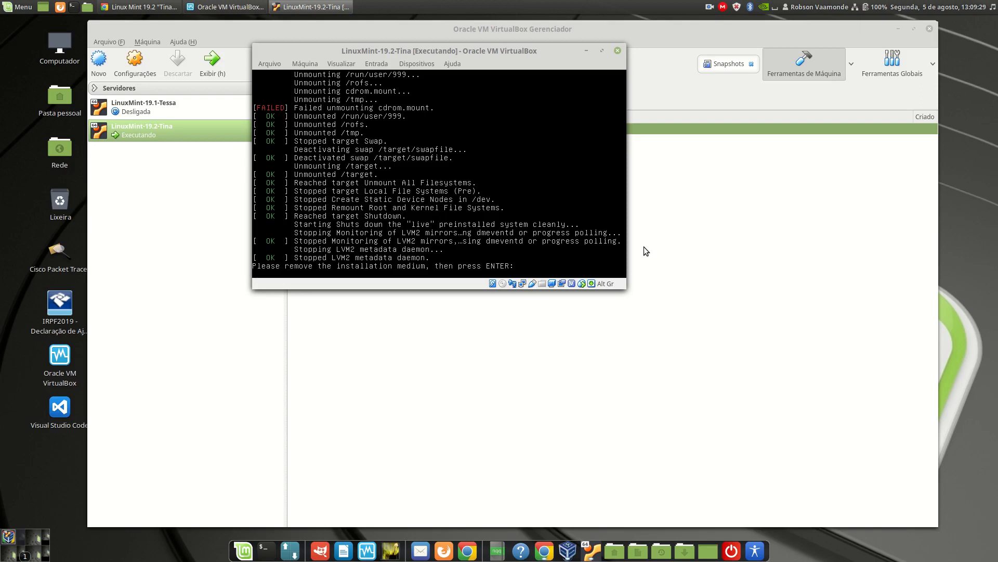
pyautogui.press('Return')
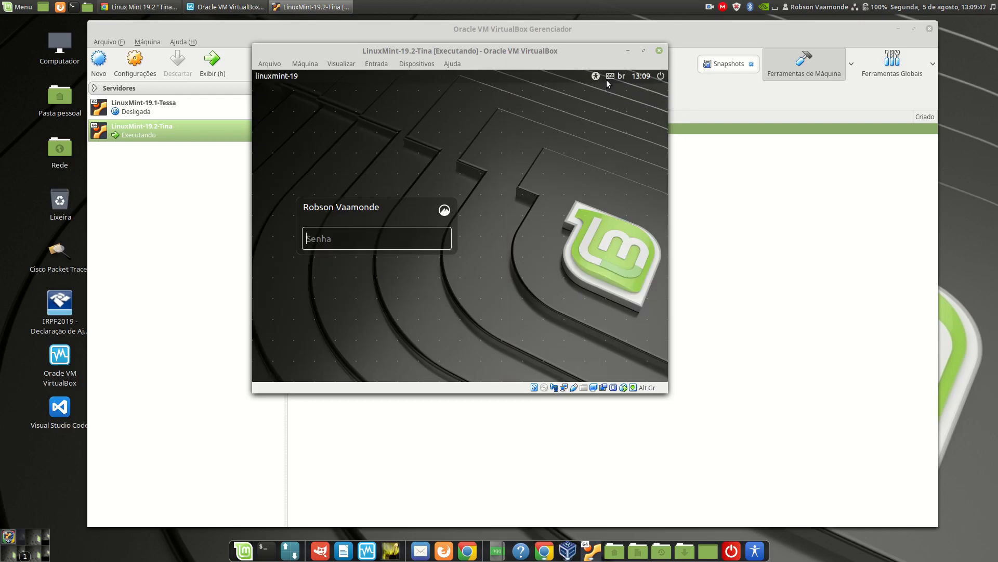
pyautogui.moveTo(537, 53); pyautogui.dragTo(614, 104)
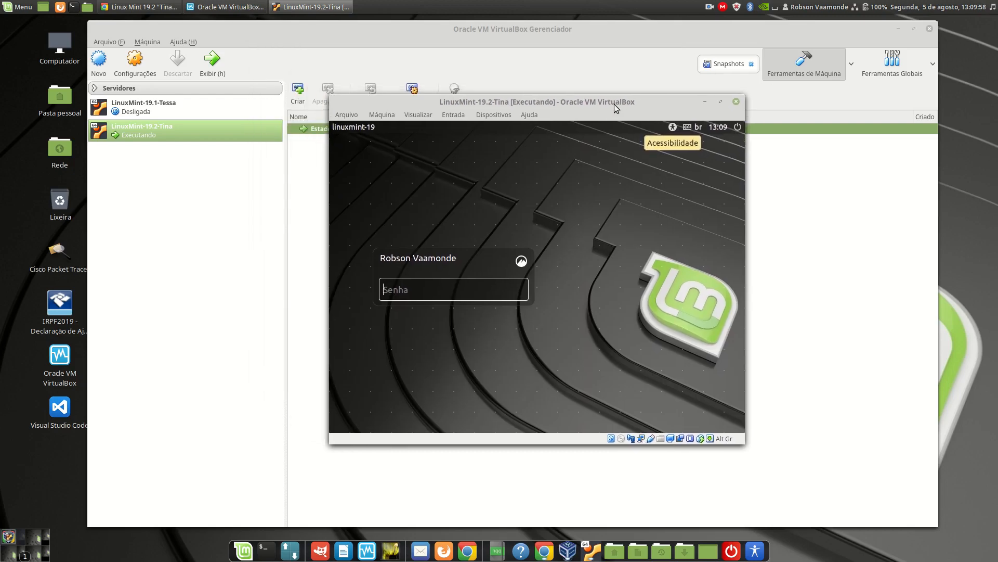
pyautogui.write('••••••')
pyautogui.press('Return')
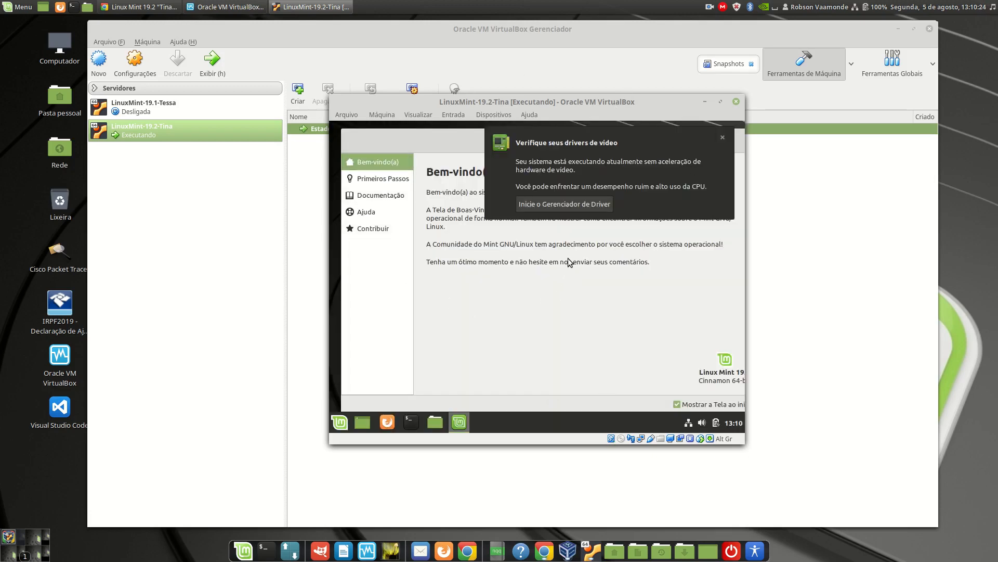
# Reposition the LinuxMint-19.2-Tina window and enlarge it to show the whole guest desktop.
pyautogui.moveTo(525, 108); pyautogui.dragTo(330, 62)
pyautogui.moveTo(550, 398); pyautogui.dragTo(896, 472)
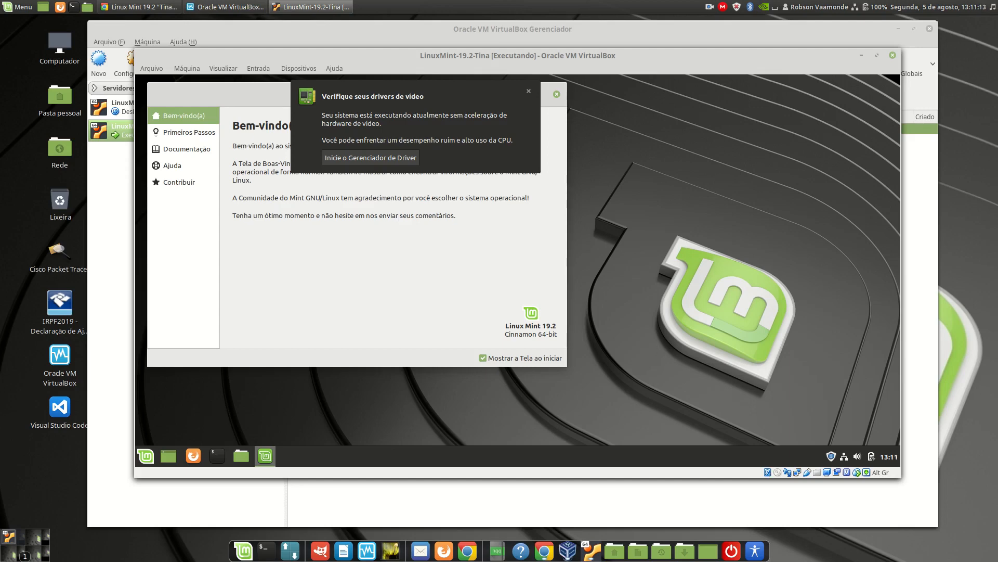
pyautogui.click(193, 456)
# Find Informações do Sistema on the host by searching for info, examine the system details, and close it.
pyautogui.click(14, 10)
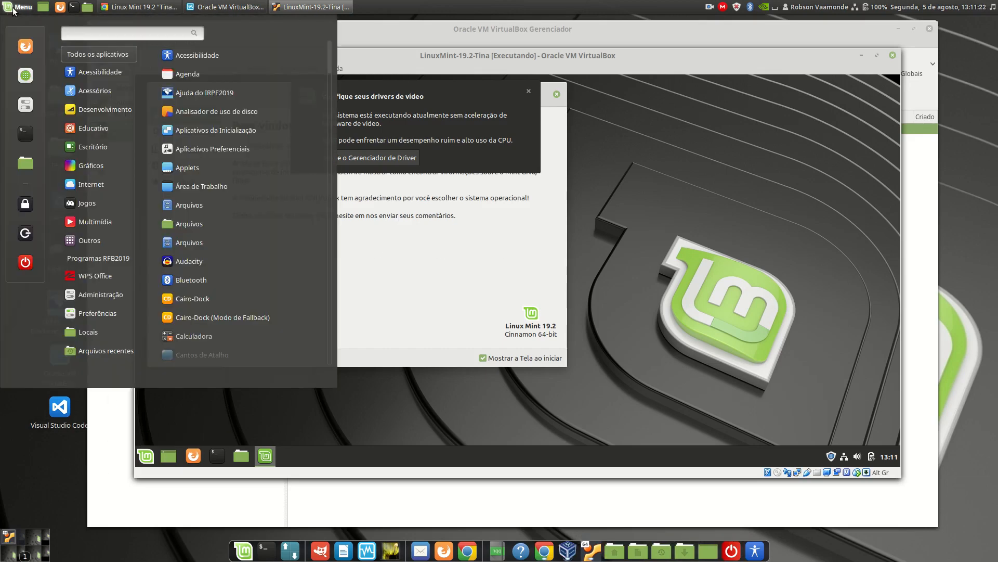
pyautogui.write('info')
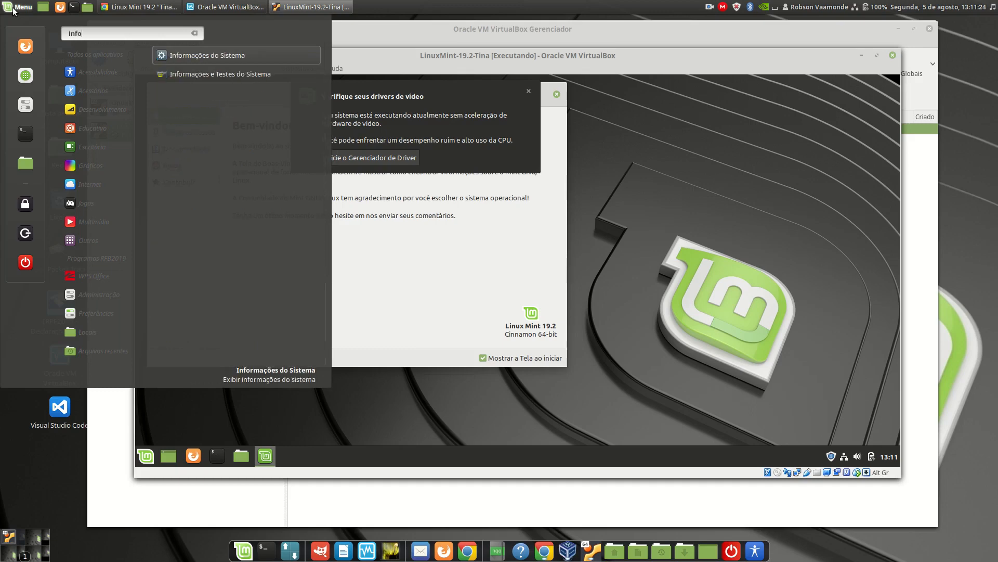
pyautogui.click(213, 58)
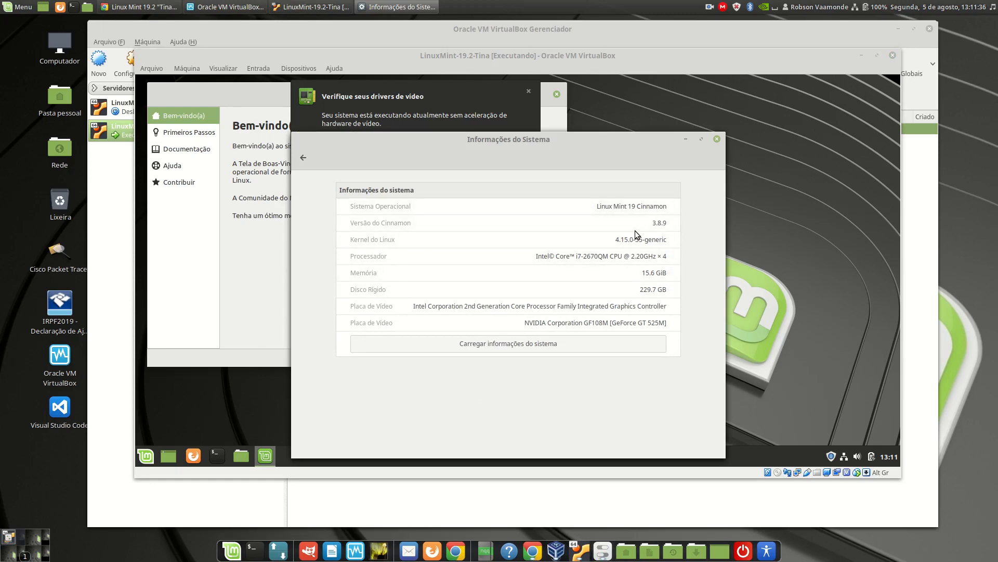
pyautogui.click(717, 138)
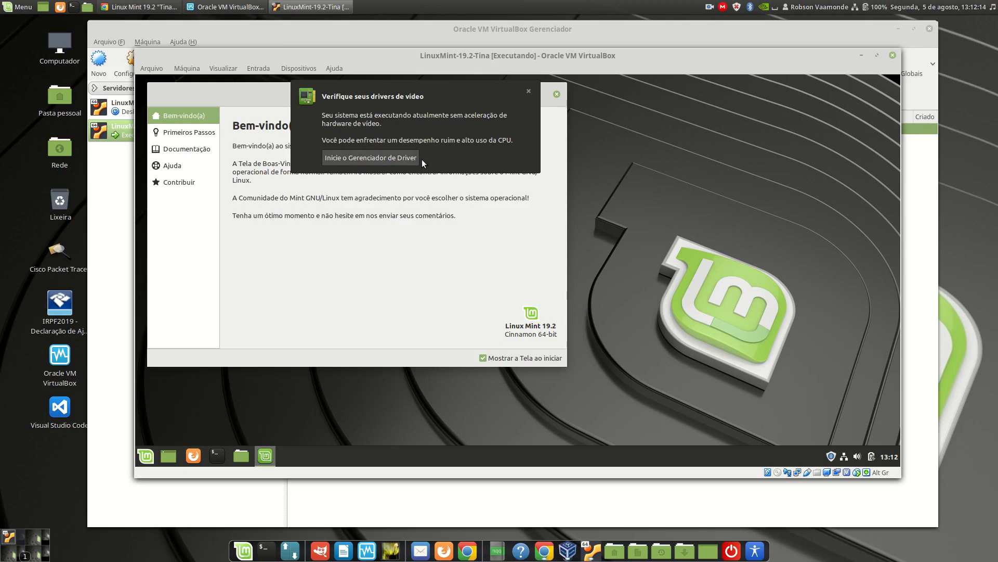
# Launch the guest's Driver Manager with the account password, examine the offered VirtualBox drivers, and close it.
pyautogui.click(385, 160)
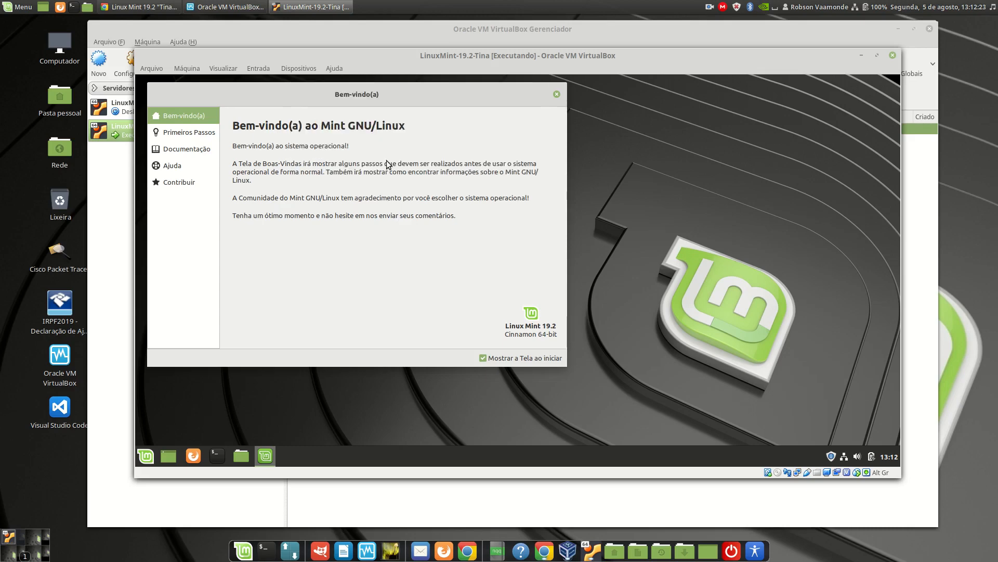
pyautogui.write('•')
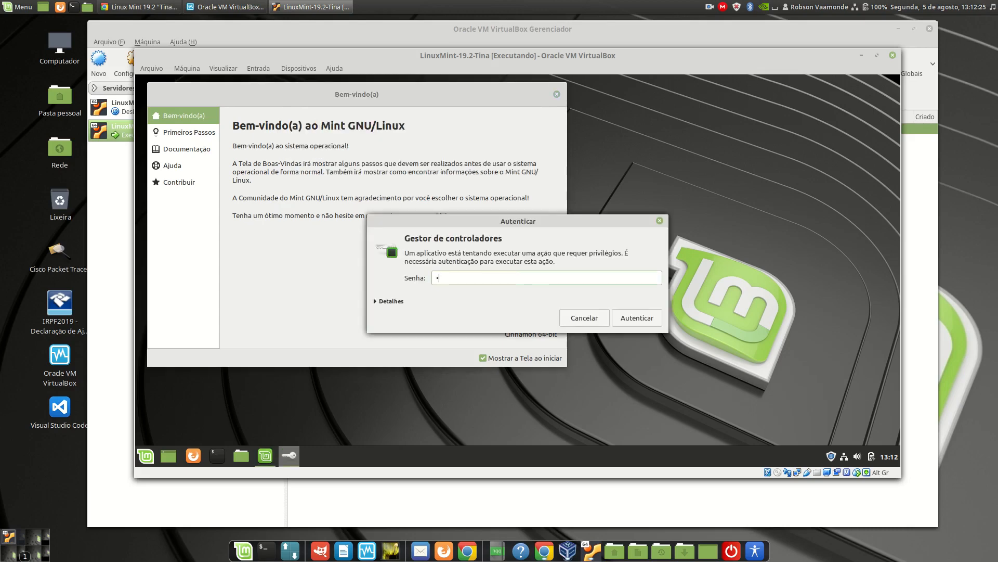
pyautogui.write('•••••')
pyautogui.click(645, 323)
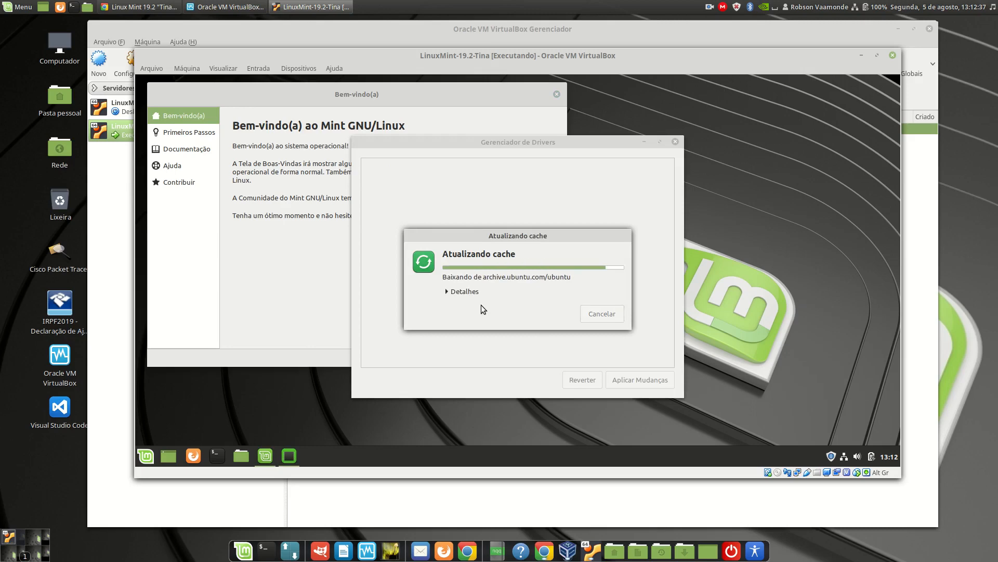
pyautogui.moveTo(505, 142); pyautogui.dragTo(709, 93)
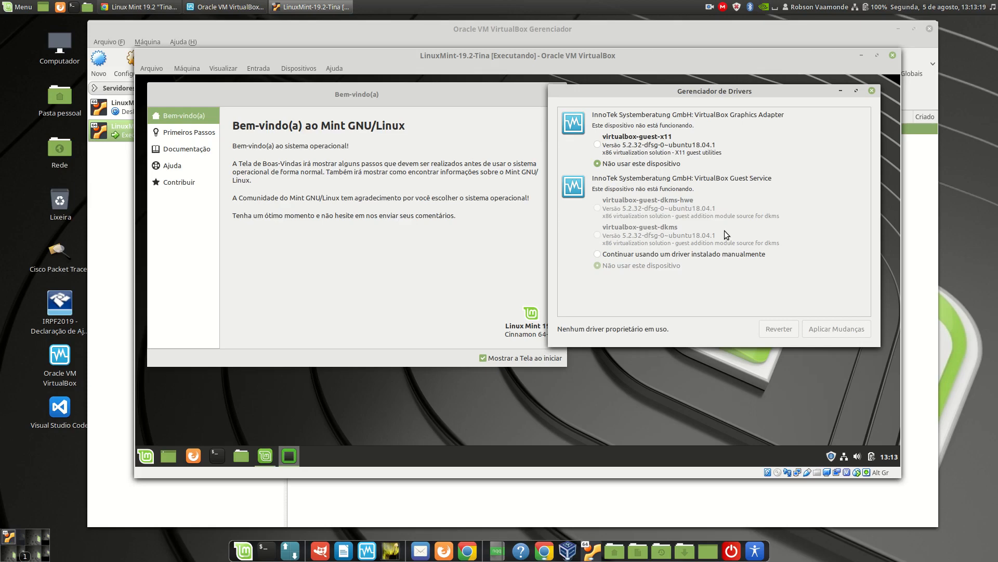
pyautogui.click(871, 91)
# Review the welcome screen's sections from Primeiros Passos to Contribuir and close it with Mostrar a Tela ao iniciar disabled.
pyautogui.moveTo(359, 94); pyautogui.dragTo(518, 125)
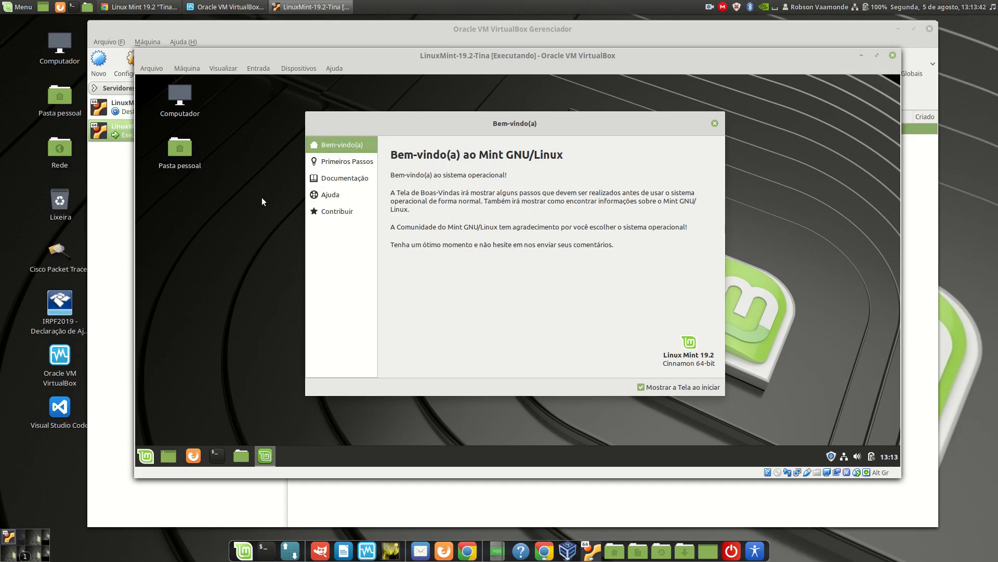
pyautogui.click(344, 162)
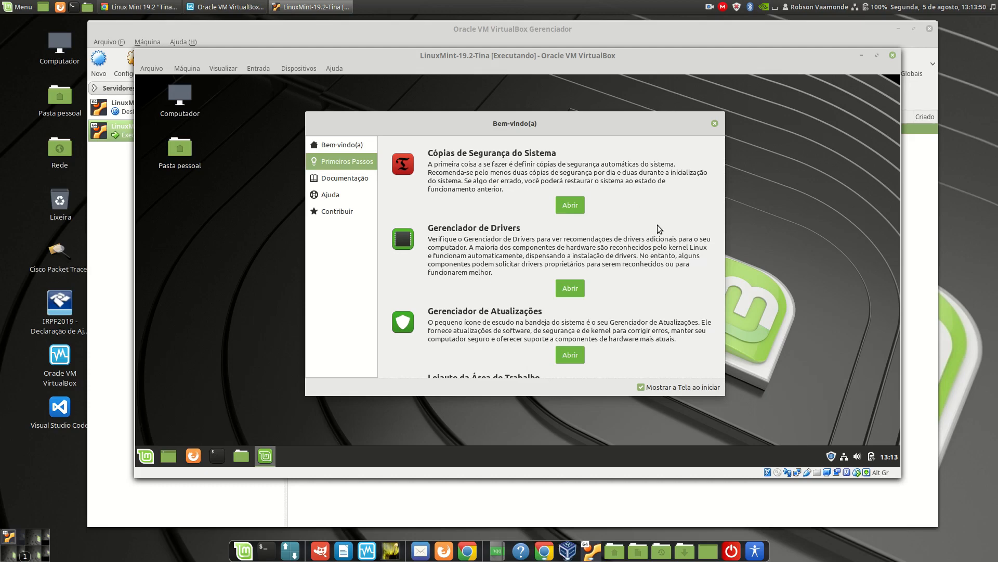
pyautogui.moveTo(724, 172); pyautogui.dragTo(723, 261)
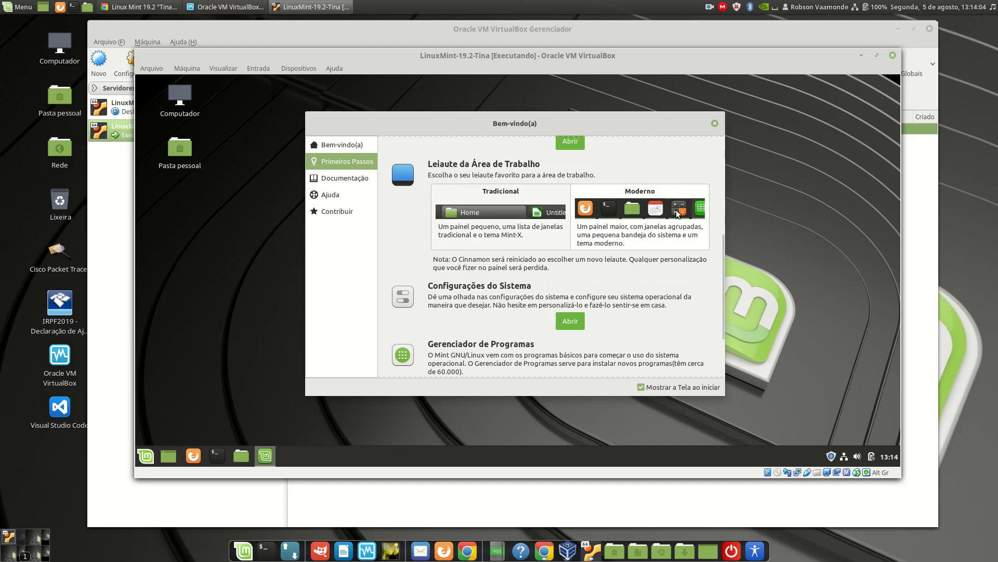
pyautogui.moveTo(720, 259); pyautogui.dragTo(724, 330)
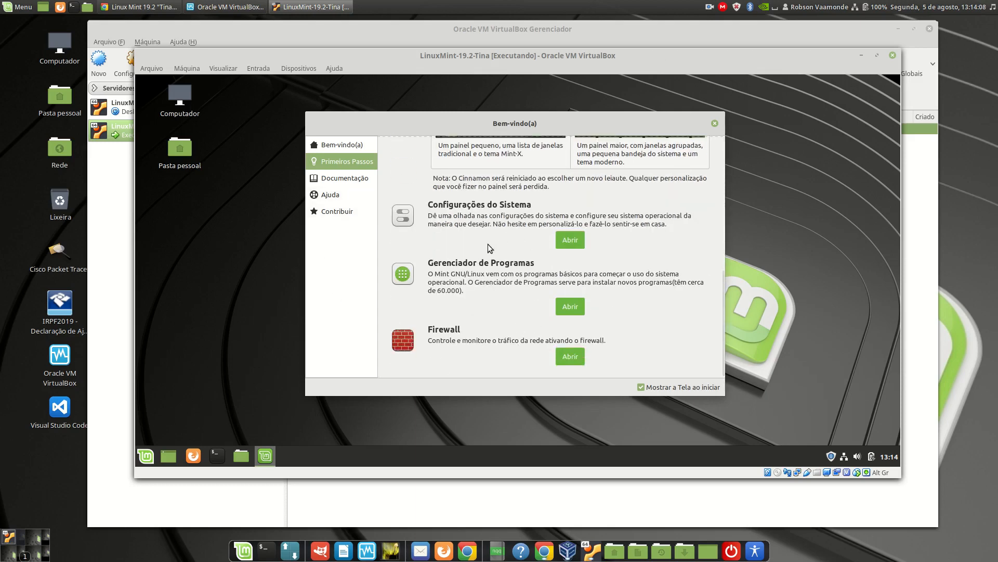
pyautogui.click(356, 179)
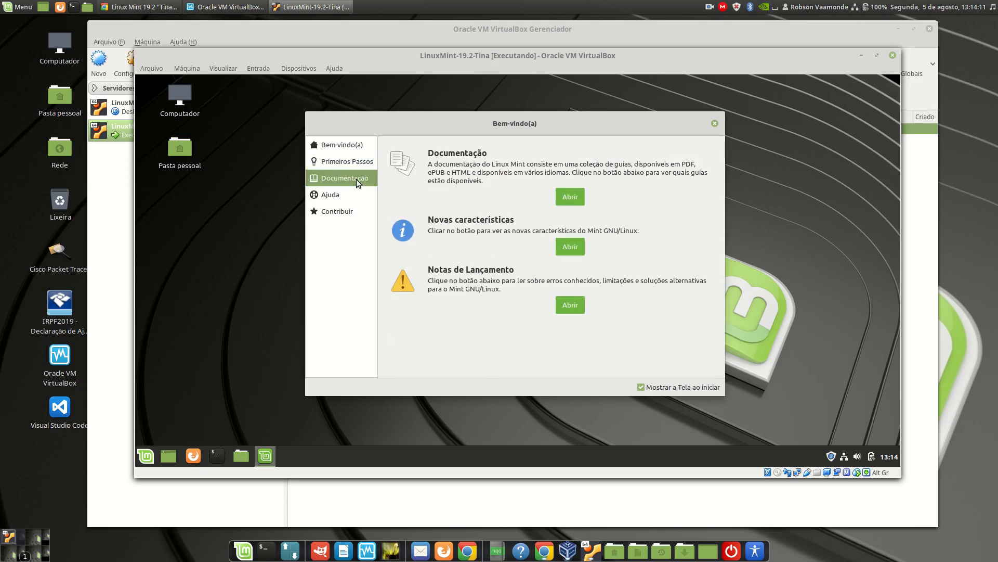
pyautogui.click(350, 195)
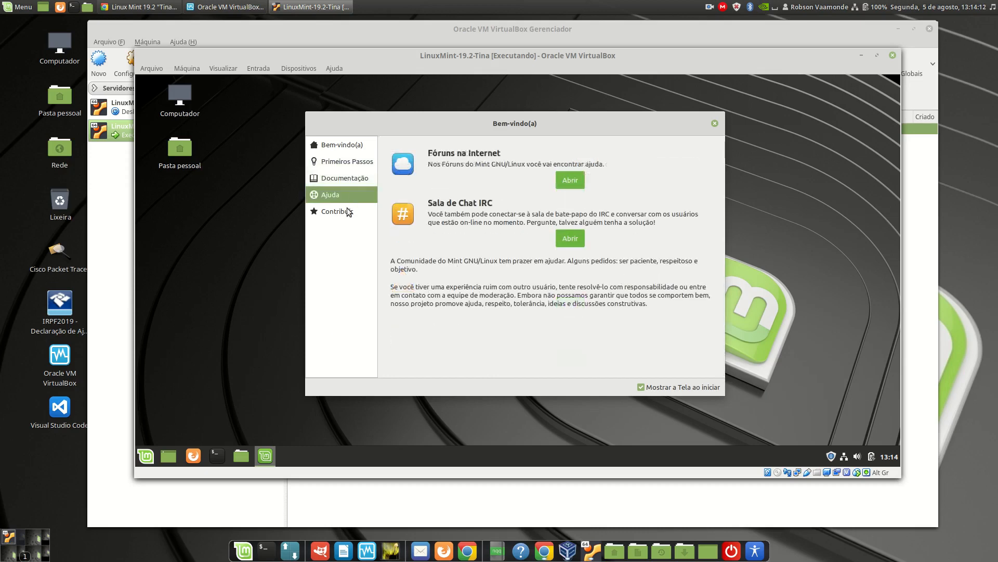
pyautogui.click(346, 210)
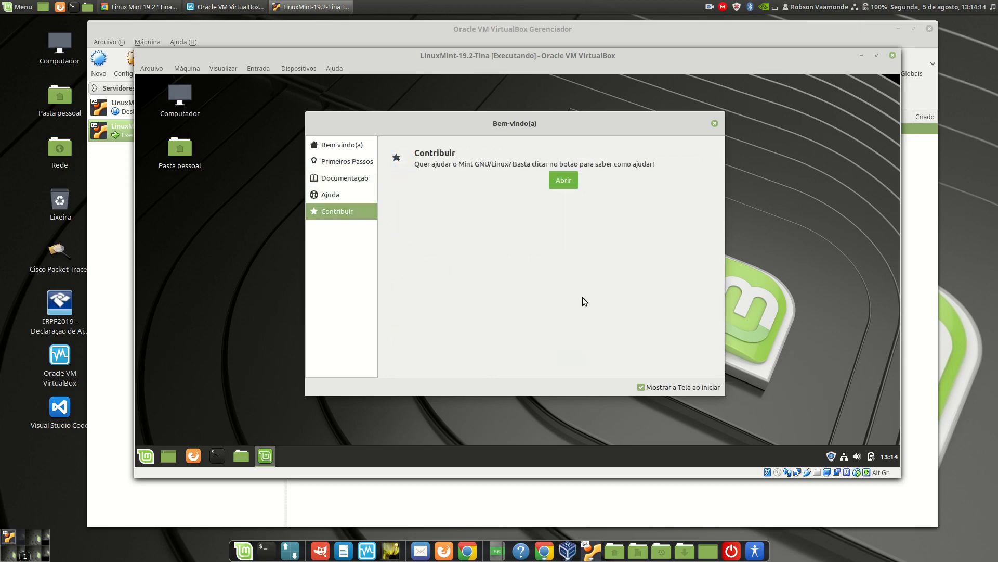
pyautogui.click(641, 387)
pyautogui.click(715, 124)
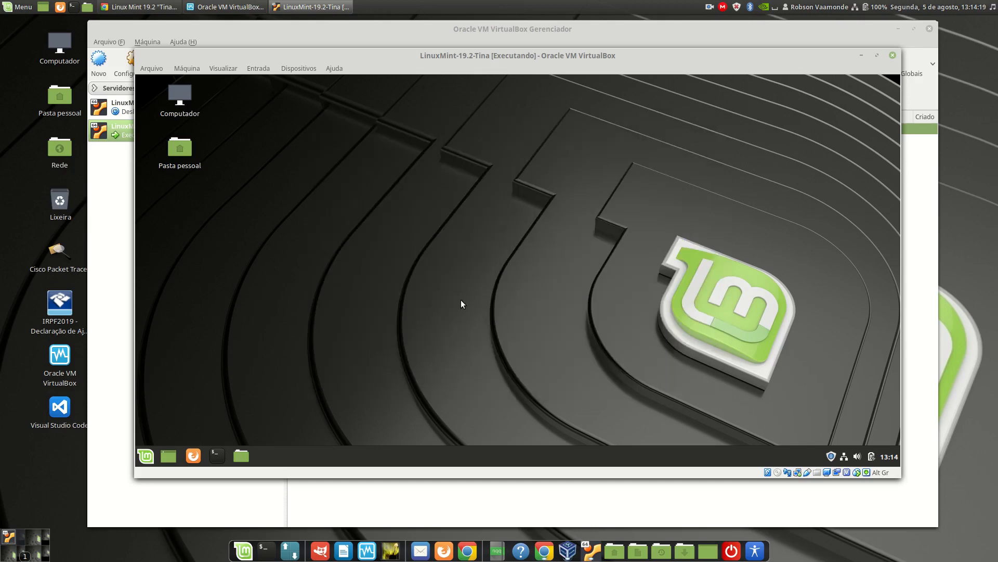
# Return to the VirtualBox manager and select the LinuxMint-19.1-Tessa virtual machine.
pyautogui.click(517, 29)
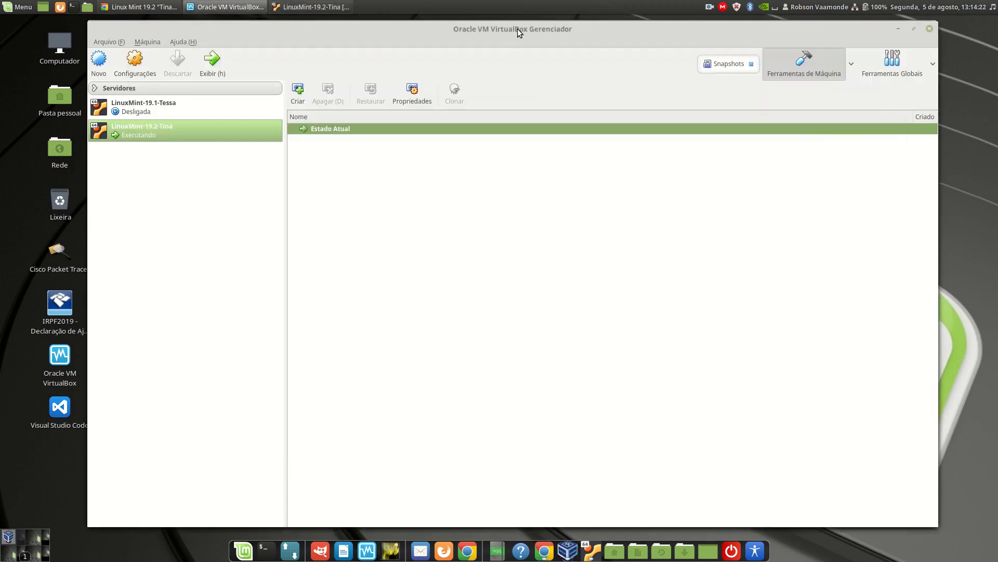
pyautogui.click(175, 110)
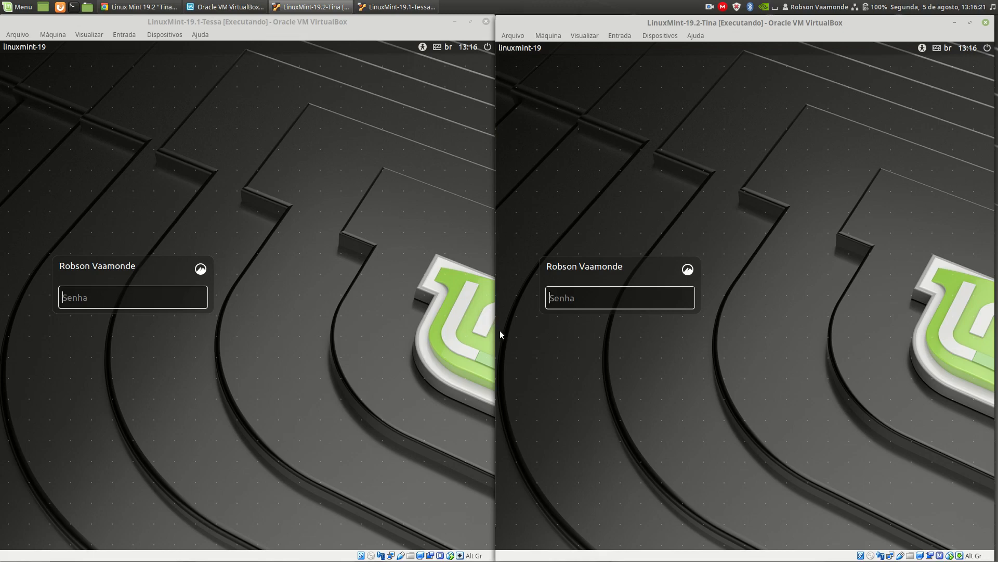
# Log in to both the LinuxMint-19.1-Tessa and LinuxMint-19.2-Tina machines with the account password.
pyautogui.click(183, 347)
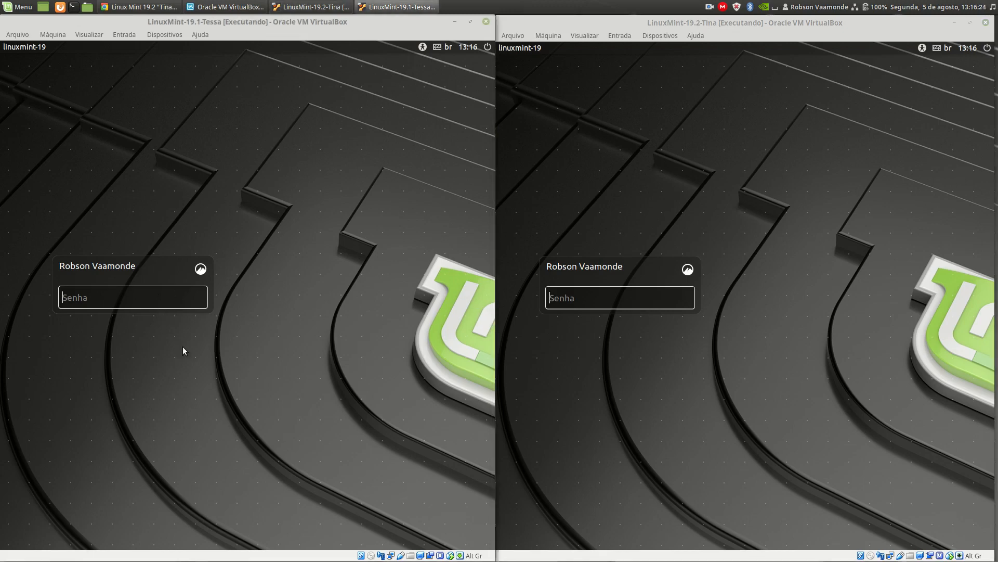
pyautogui.write('••••••')
pyautogui.press('Return')
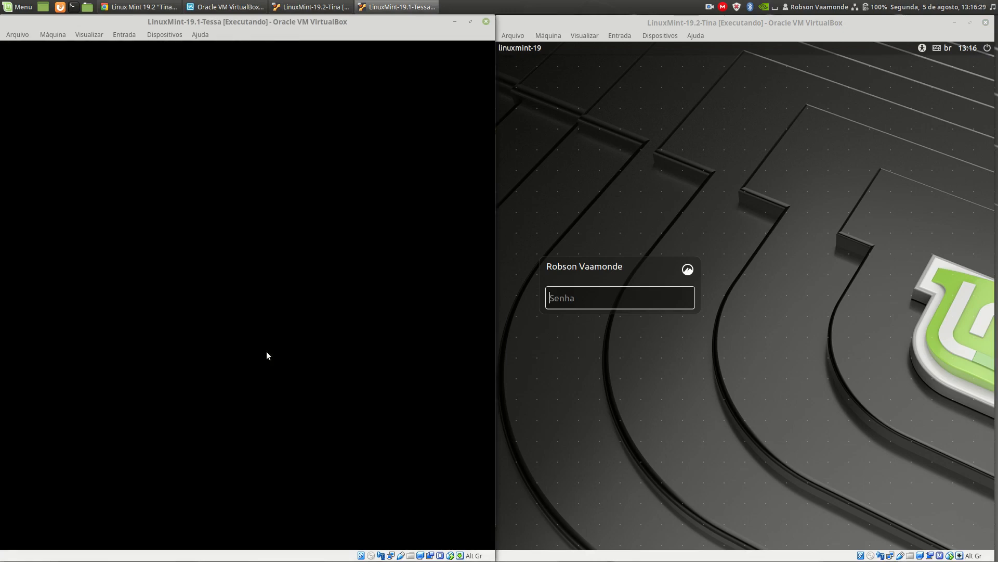
pyautogui.click(638, 301)
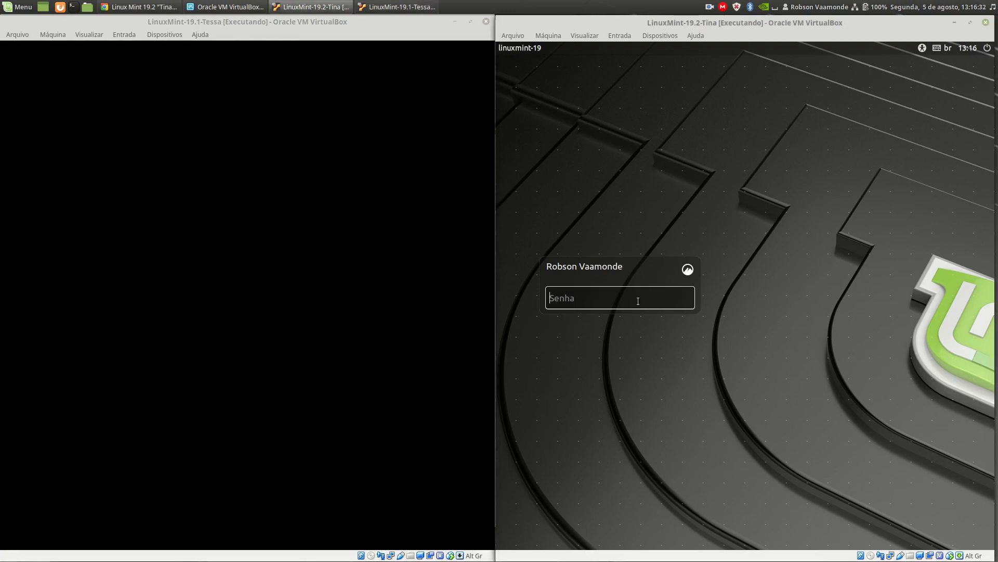
pyautogui.write('••')
pyautogui.press('Return')
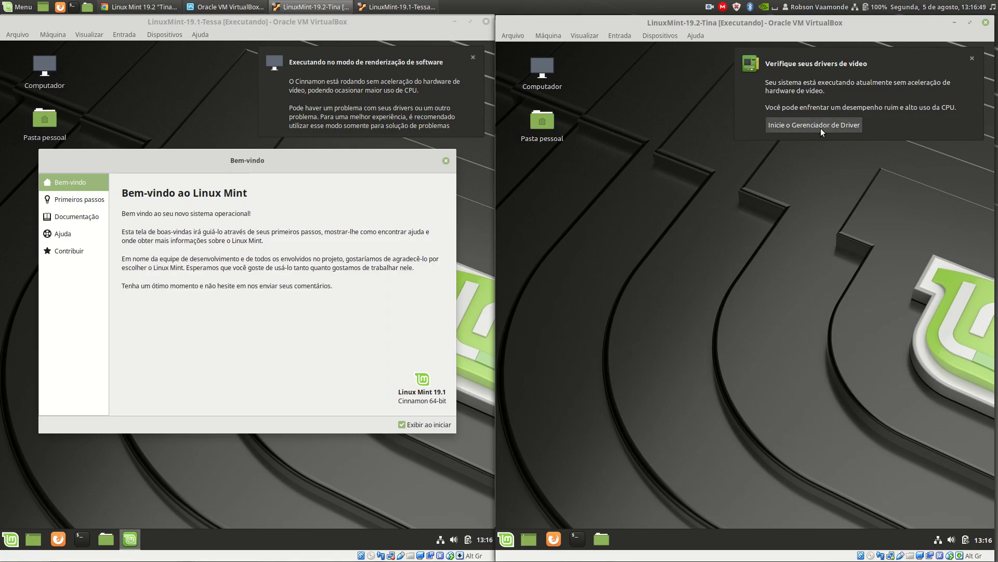
# Review the welcome sections in LinuxMint-19.1-Tessa and close the welcome screen with Exibir ao iniciar disabled.
pyautogui.click(78, 199)
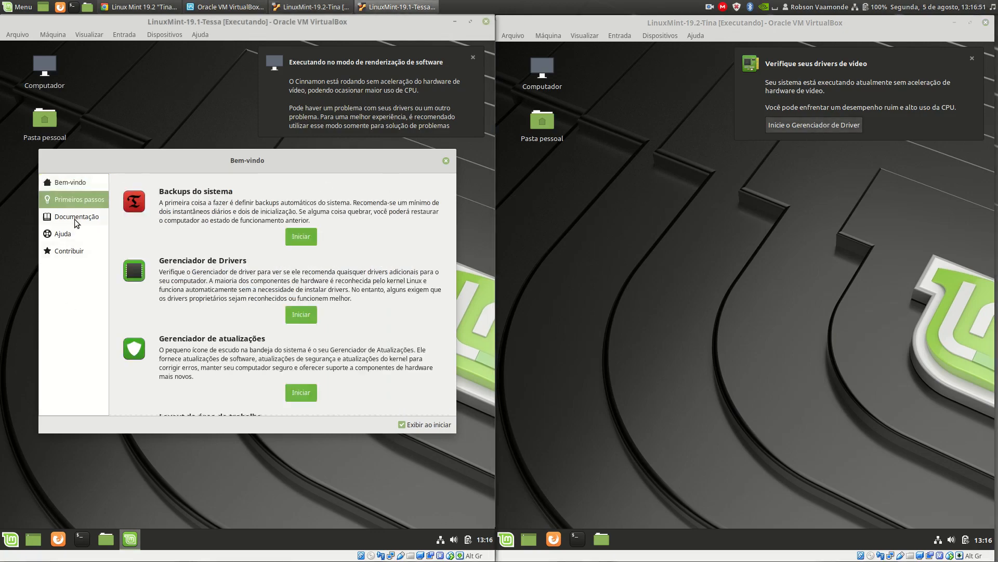
pyautogui.click(74, 217)
pyautogui.click(64, 235)
pyautogui.click(67, 250)
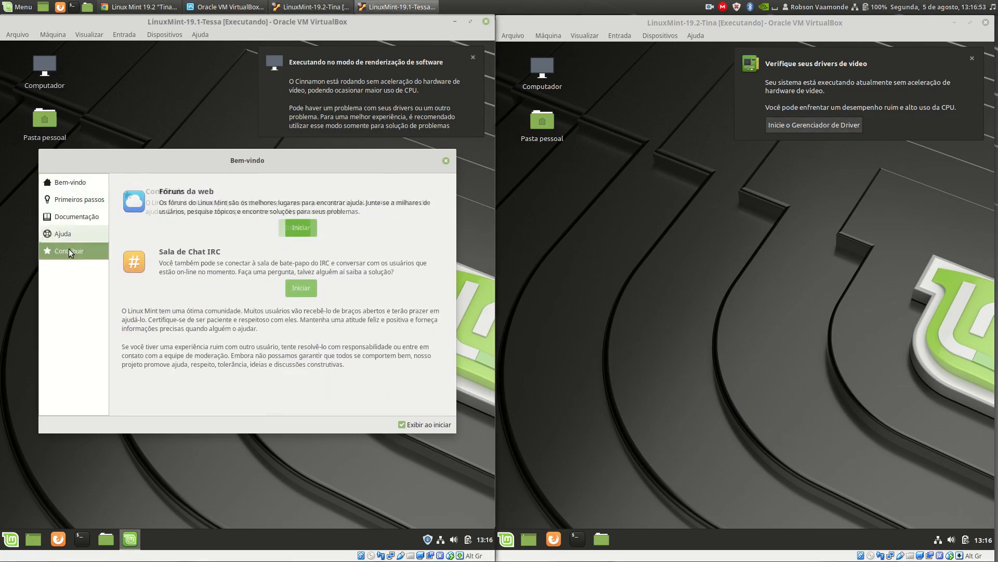
pyautogui.click(401, 424)
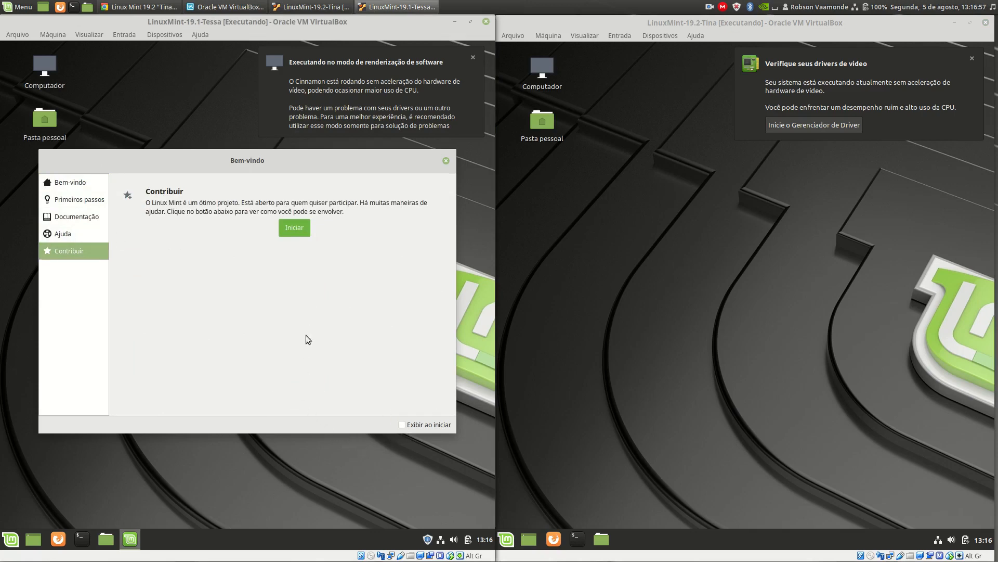
pyautogui.click(446, 160)
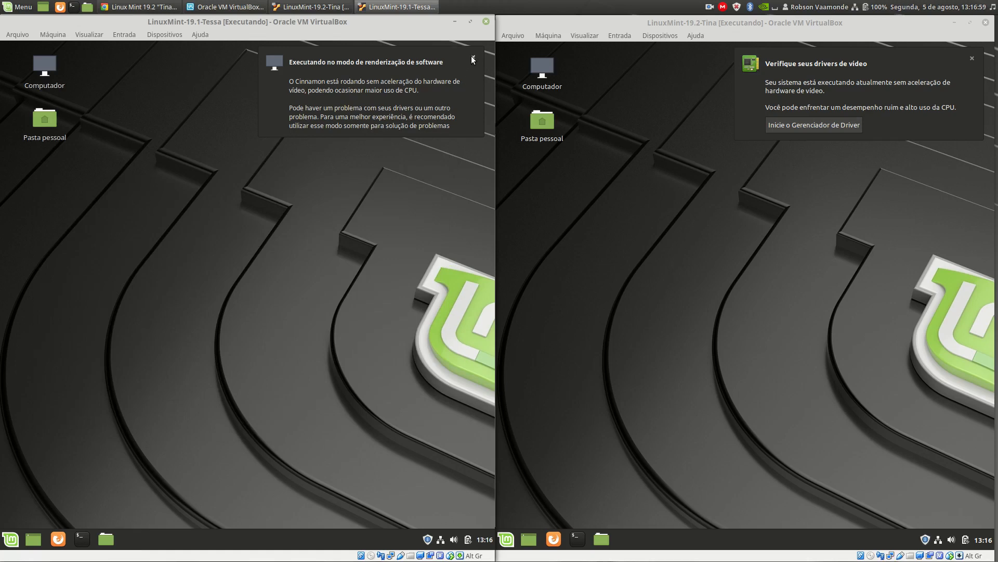
# Dismiss the video rendering and driver notifications in the two virtual machines.
pyautogui.click(472, 58)
pyautogui.click(971, 58)
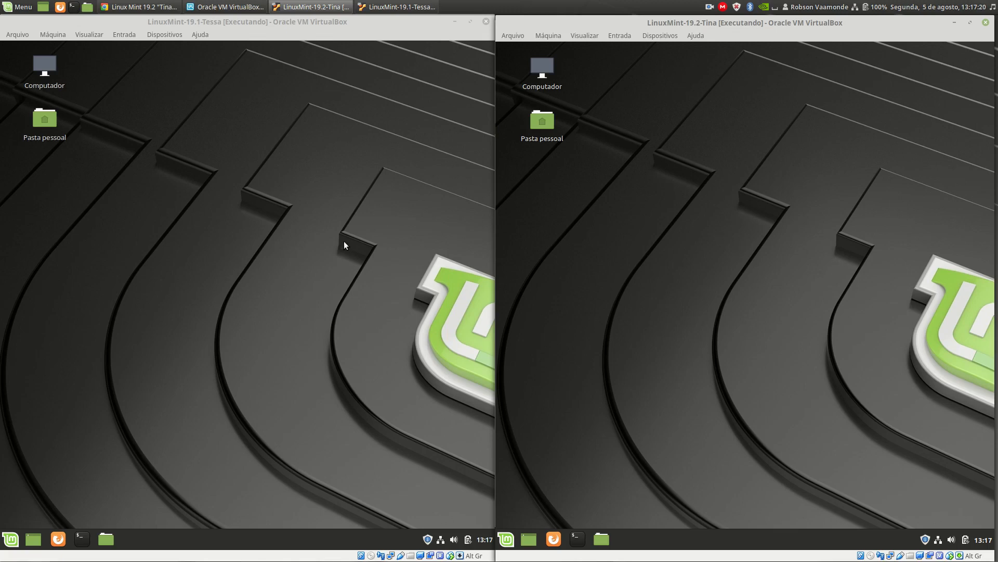
# Open the Update Manager in both LinuxMint-19.1-Tessa and LinuxMint-19.2-Tina and accept its welcome page in each.
pyautogui.click(428, 542)
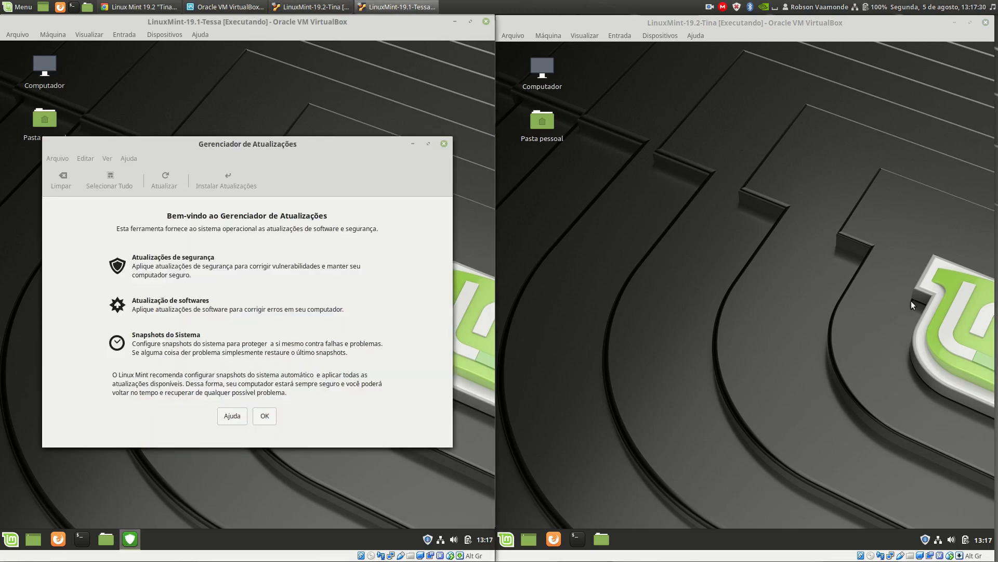
pyautogui.click(925, 540)
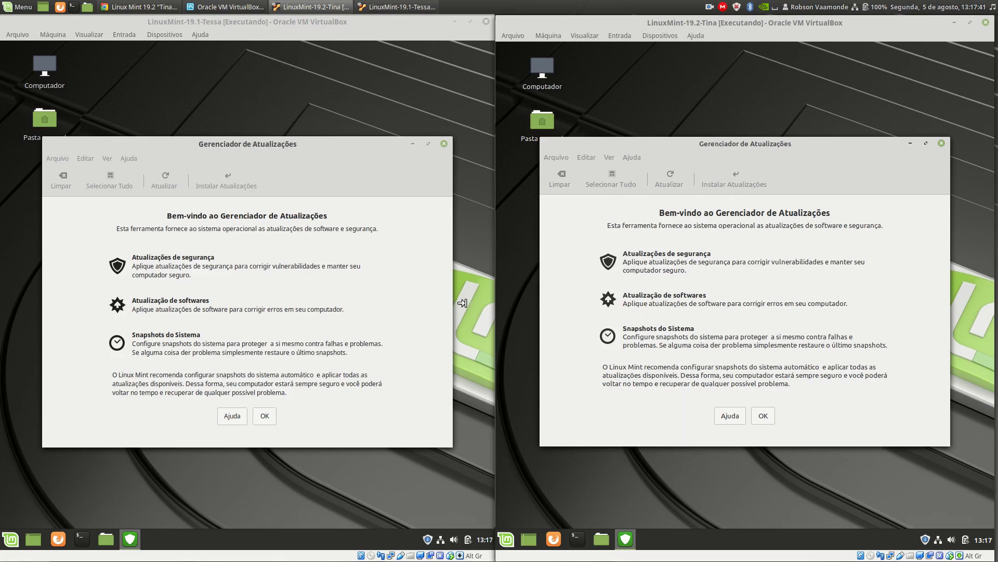
pyautogui.click(770, 416)
pyautogui.click(294, 154)
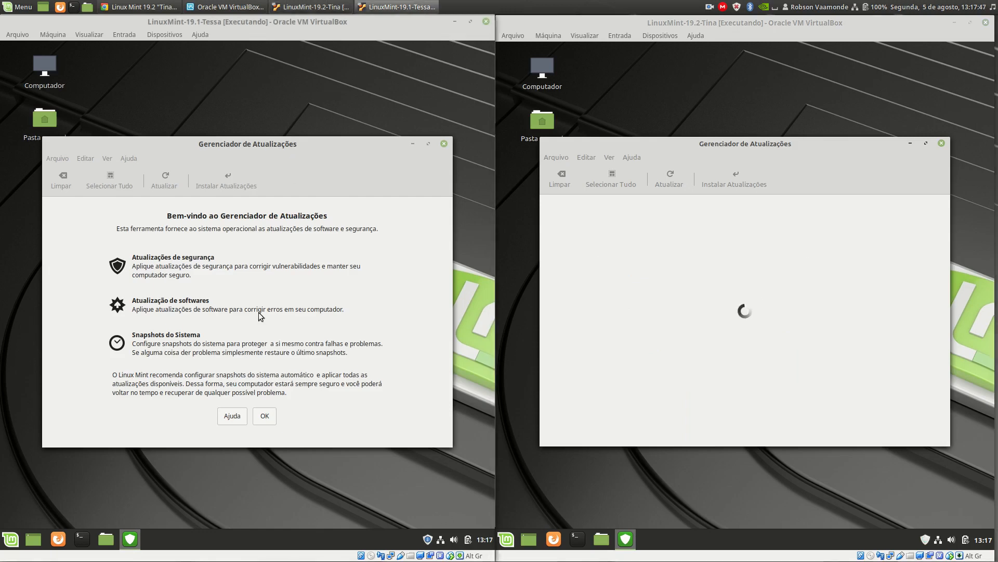
pyautogui.click(265, 416)
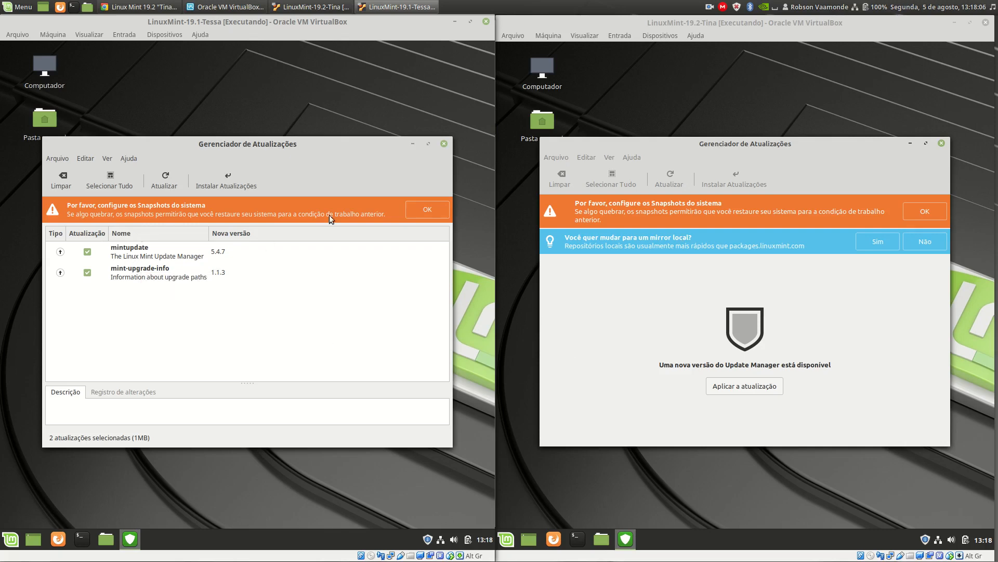
# Install the mintupdate and mint-upgrade-info updates in LinuxMint-19.1-Tessa, authenticating with the account password.
pyautogui.click(223, 180)
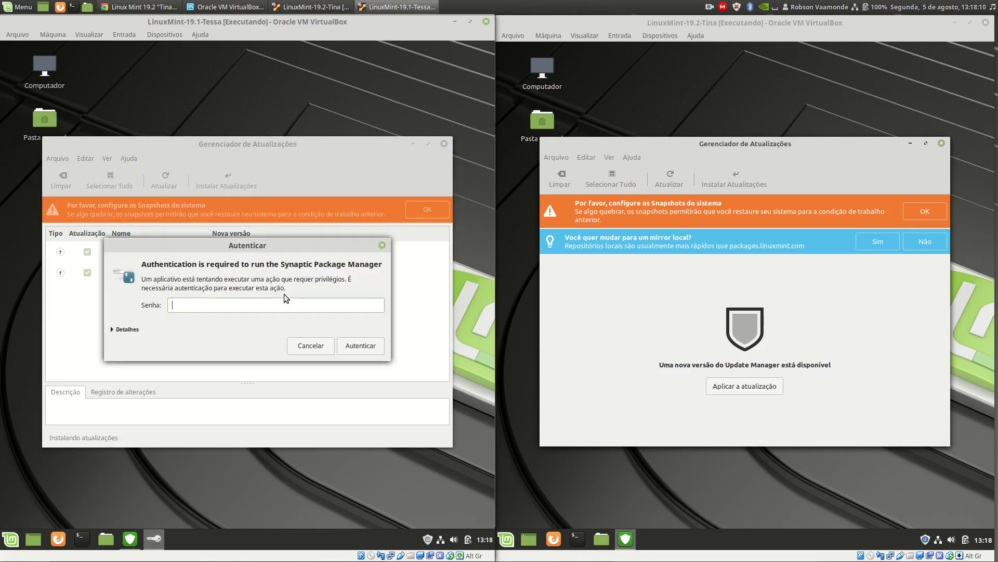
pyautogui.write('••••••')
pyautogui.click(363, 346)
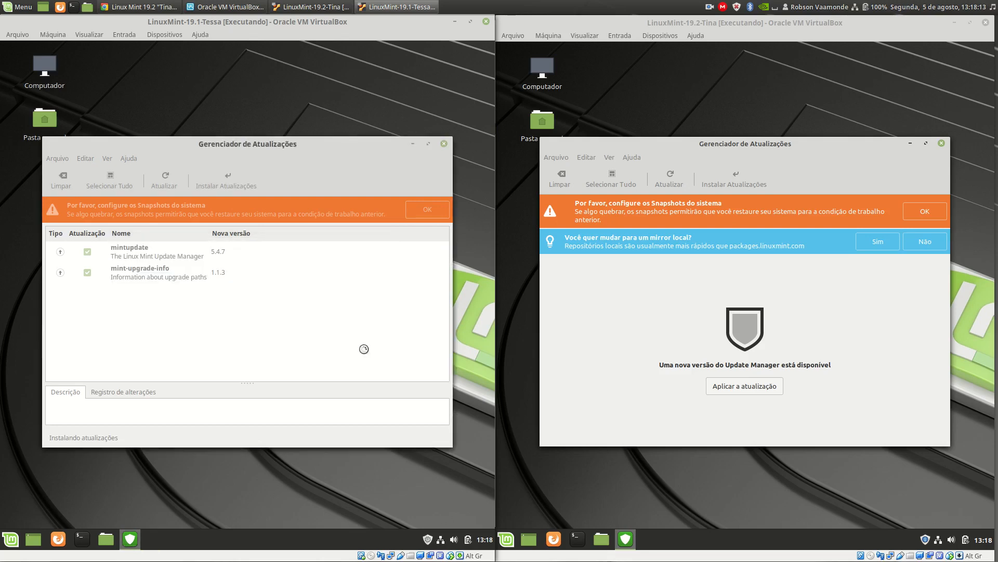
# Apply the new Update Manager version in LinuxMint-19.2-Tina, authenticating with the account password, and reposition its window.
pyautogui.click(741, 394)
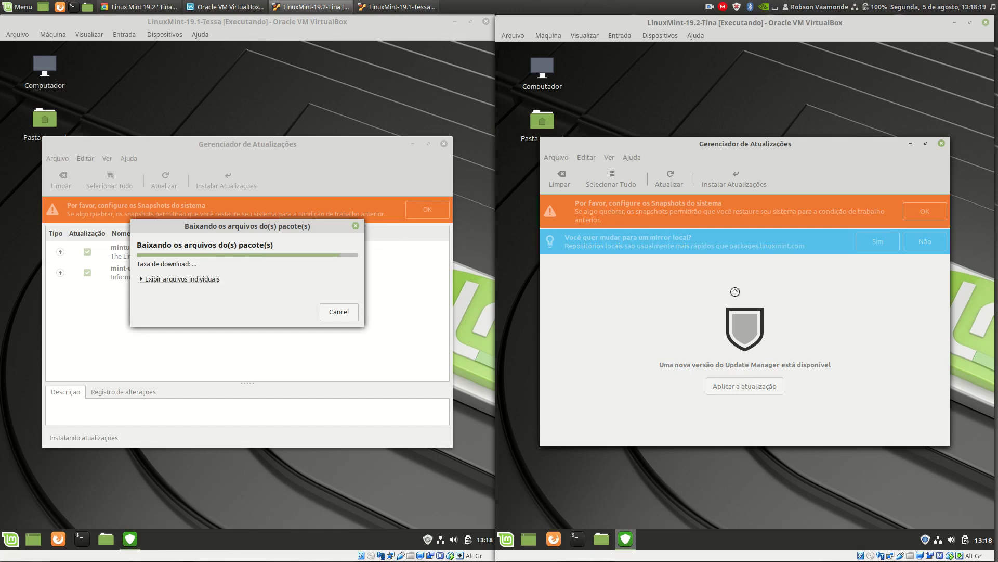
pyautogui.write('••')
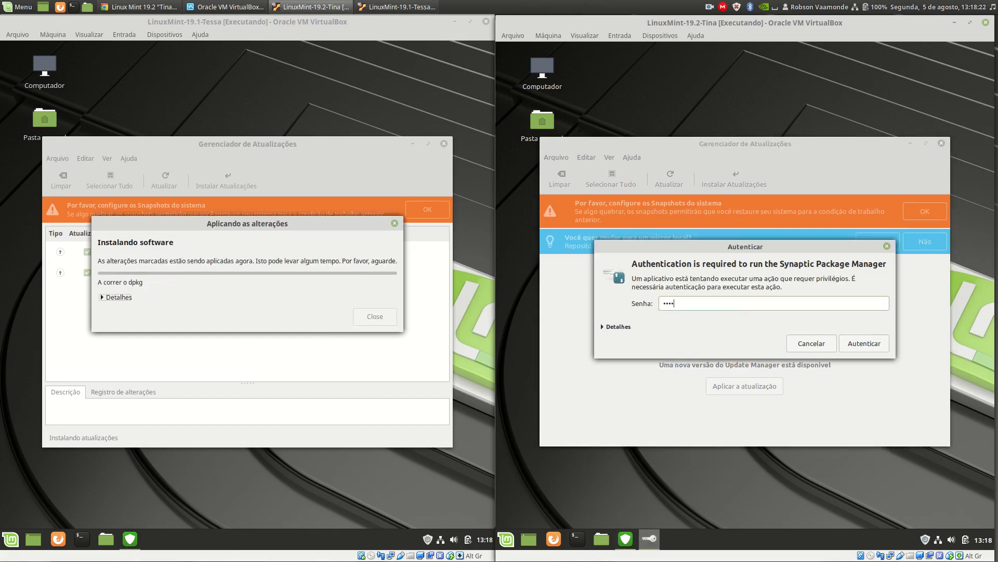
pyautogui.write('••')
pyautogui.click(864, 344)
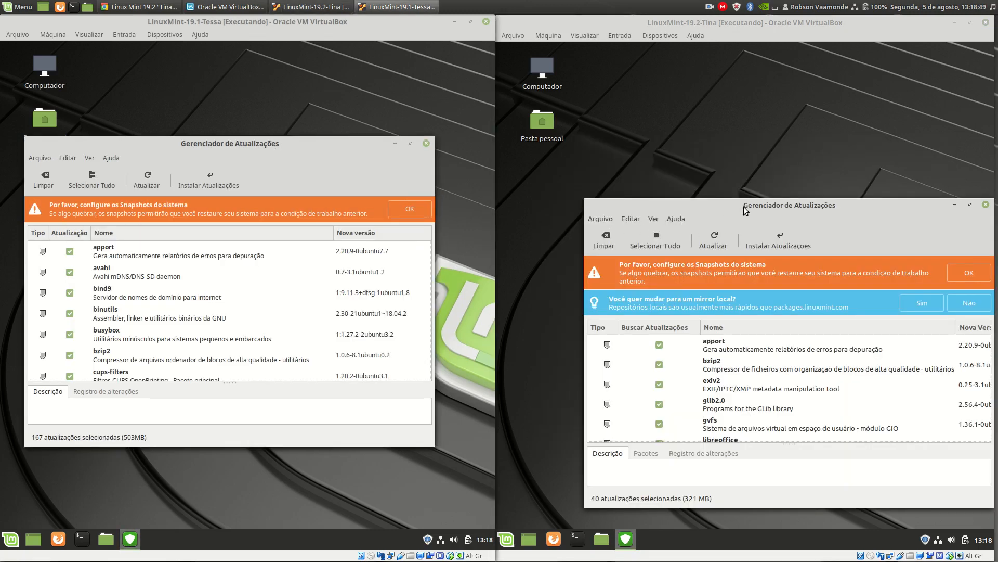
pyautogui.moveTo(746, 209); pyautogui.dragTo(699, 140)
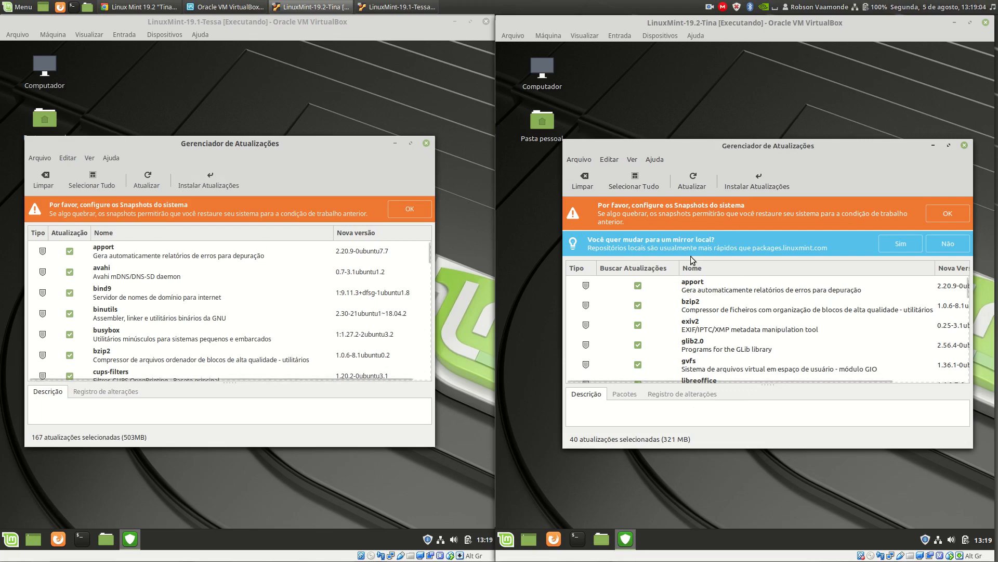
# Show the Nível column in the update list of LinuxMint-19.1-Tessa.
pyautogui.click(89, 159)
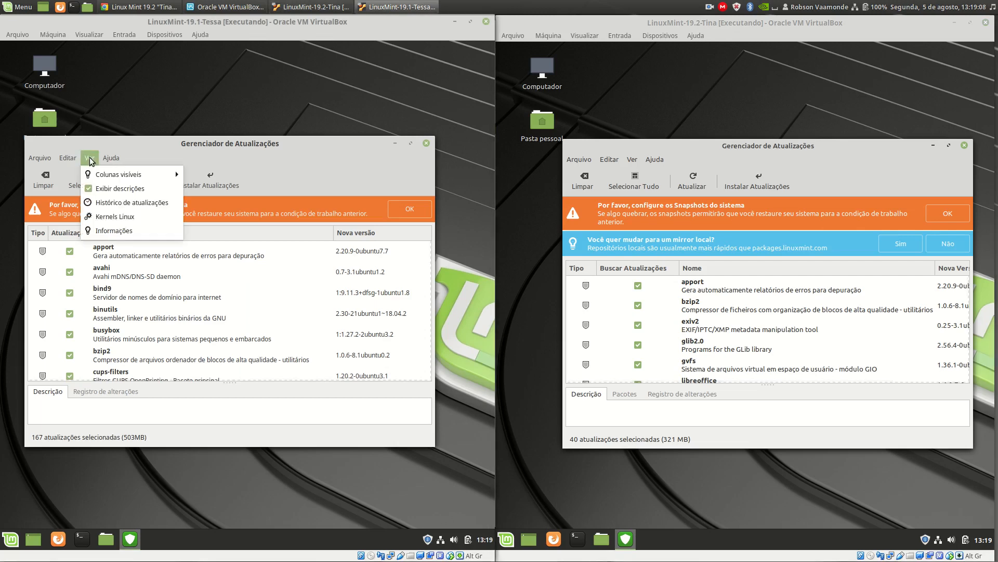
pyautogui.moveTo(95, 172)
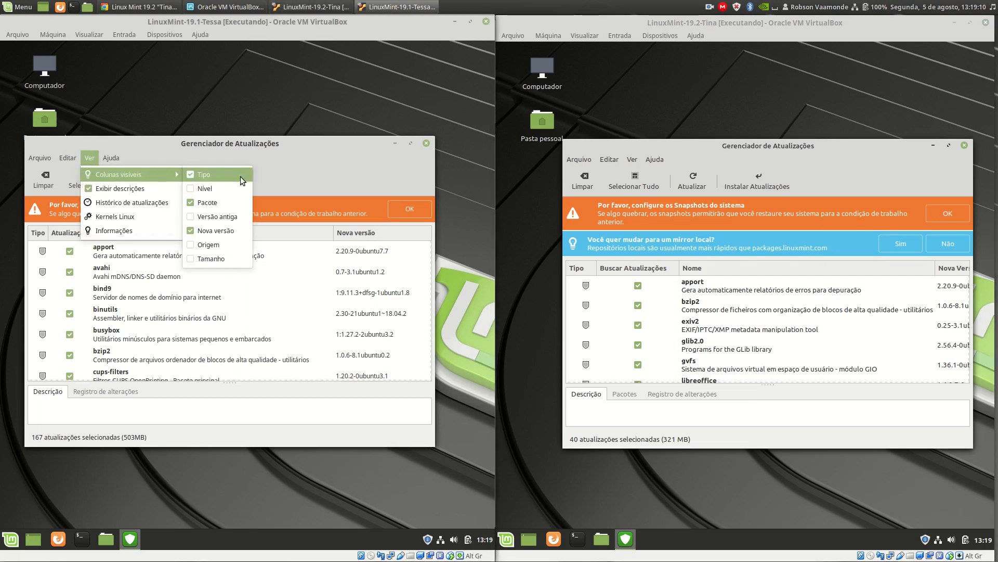
pyautogui.click(221, 189)
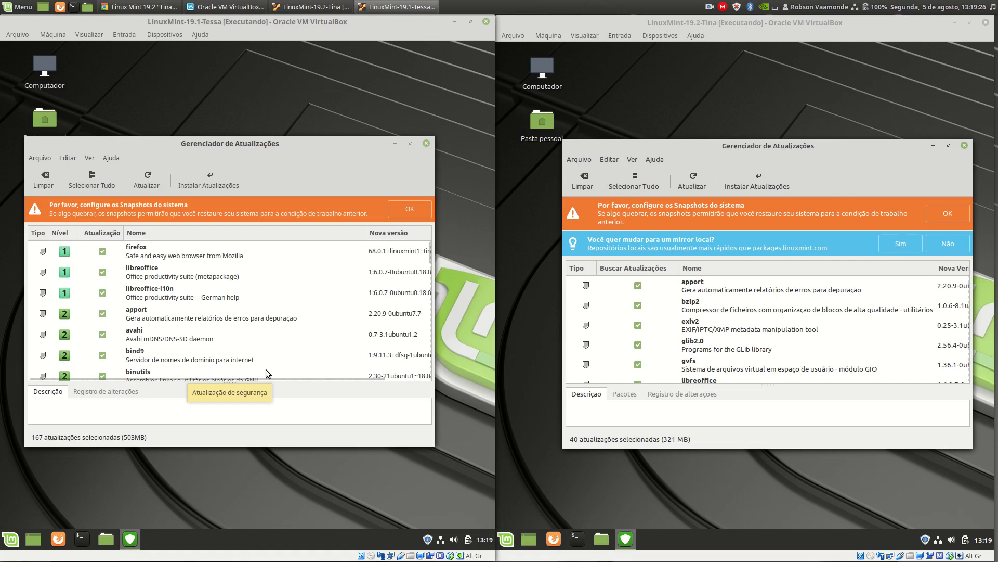
# Review the available list columns in the LinuxMint-19.2-Tina Update Manager and decline switching to a local mirror.
pyautogui.click(632, 159)
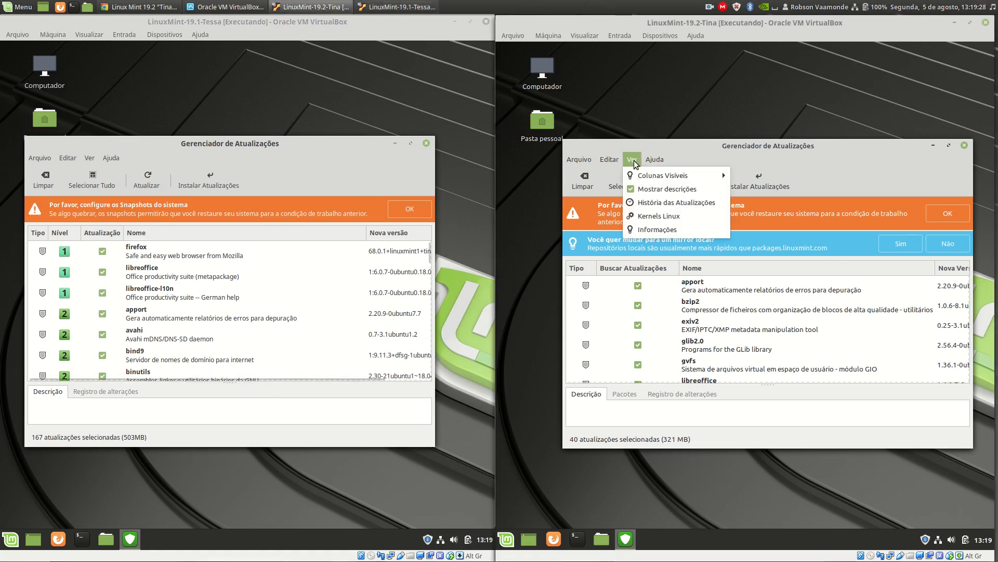
pyautogui.moveTo(641, 174)
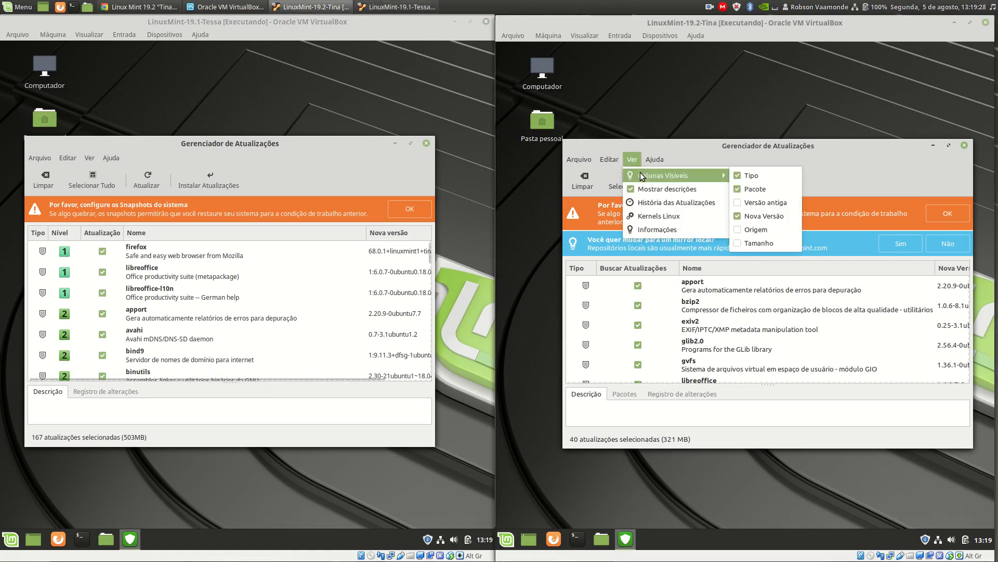
pyautogui.click(778, 243)
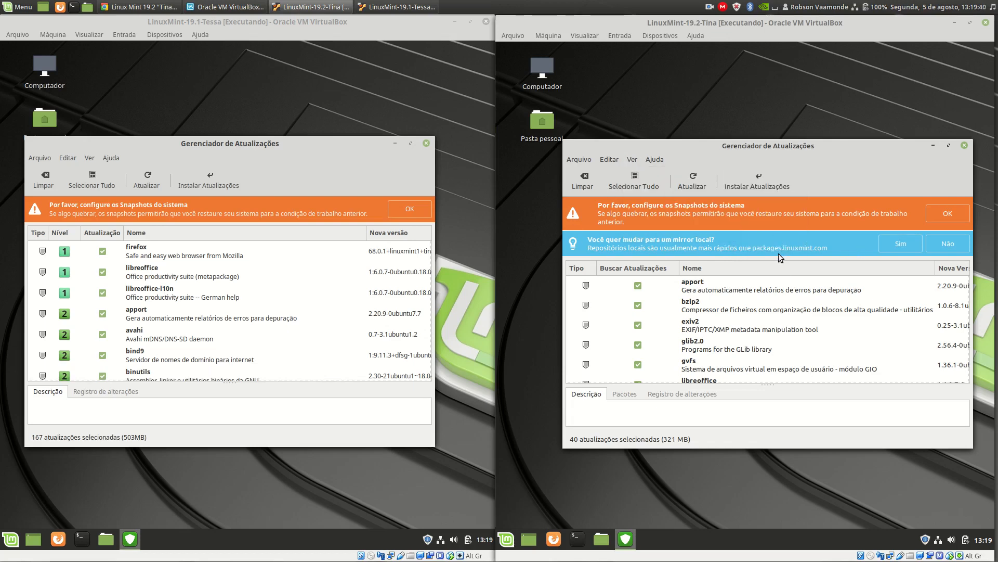
pyautogui.click(955, 245)
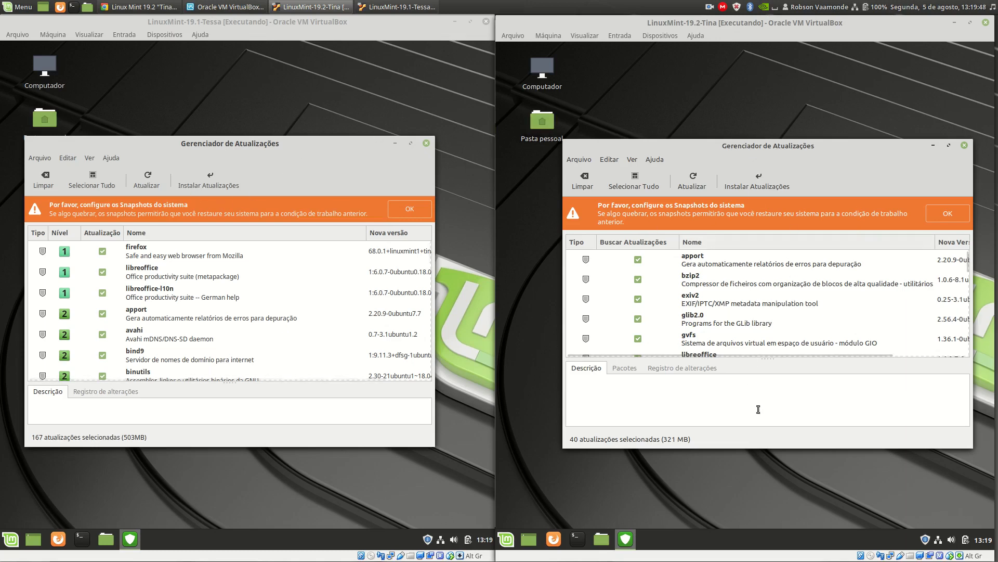
# Open the Update Manager preferences in both virtual machines and place the two windows side by side.
pyautogui.click(612, 162)
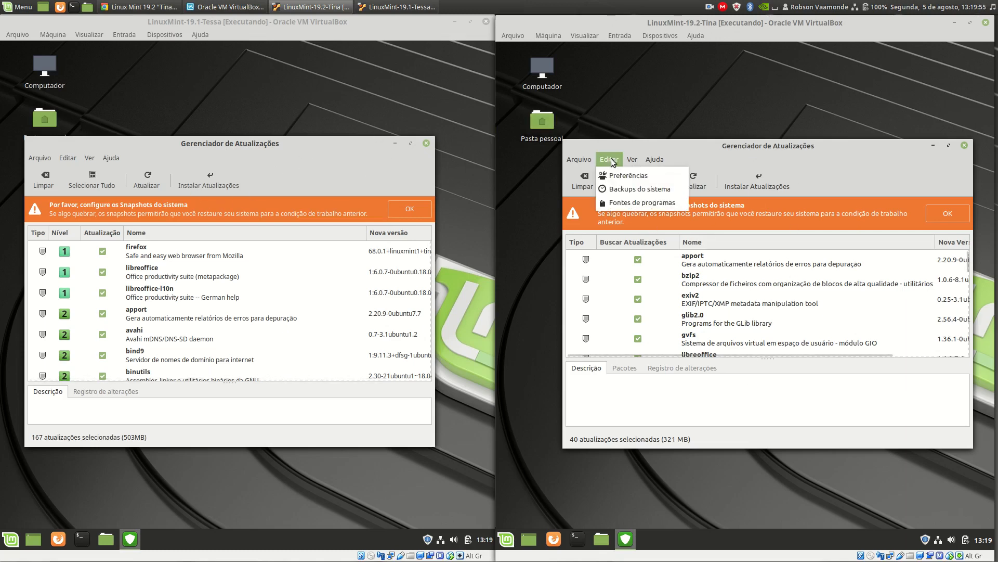
pyautogui.click(623, 177)
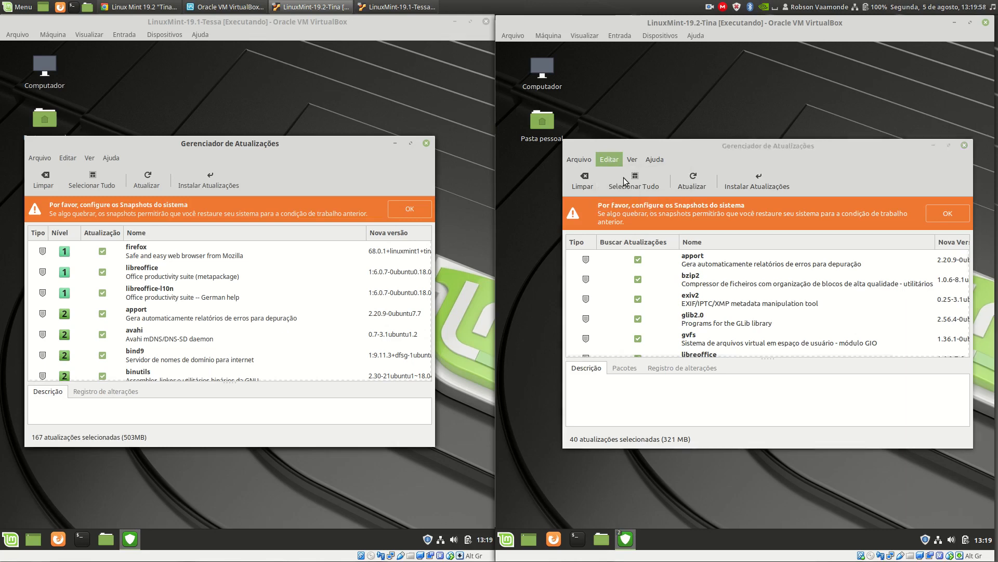
pyautogui.click(77, 162)
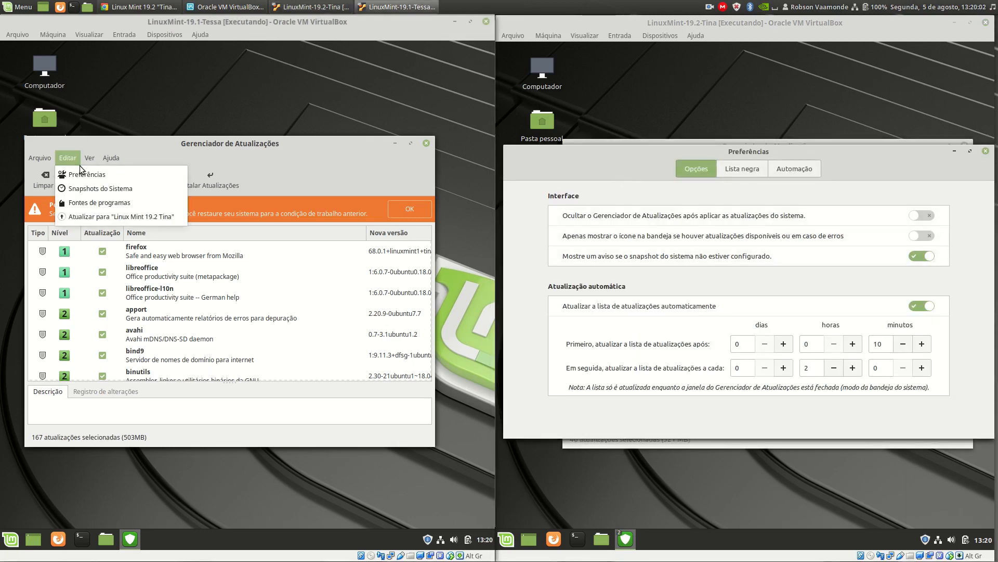
pyautogui.click(79, 174)
pyautogui.moveTo(334, 170); pyautogui.dragTo(310, 170)
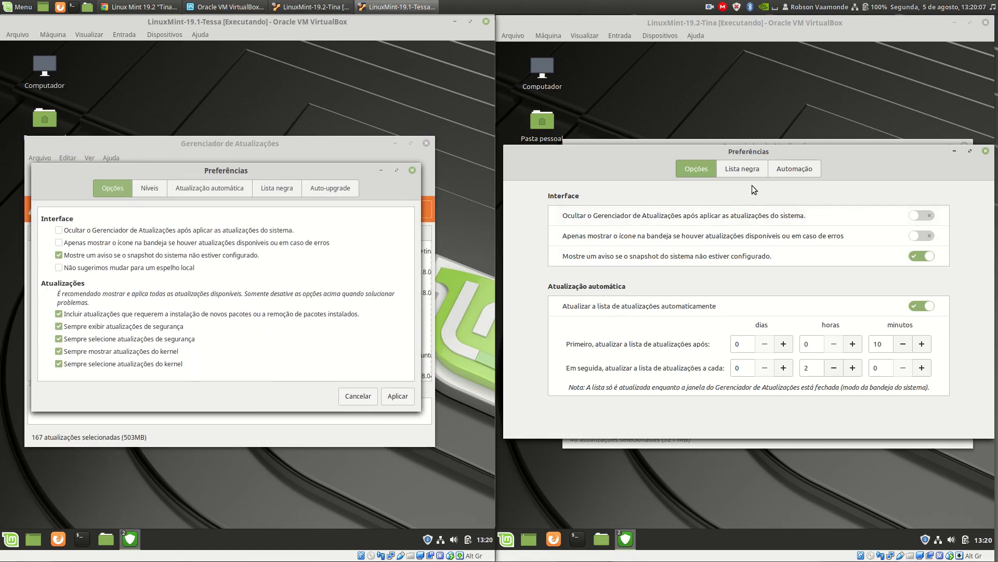
# Compare the Níveis, Auto-upgrade, Automação and Opções preferences of the two Update Managers, and close both preferences windows.
pyautogui.click(152, 190)
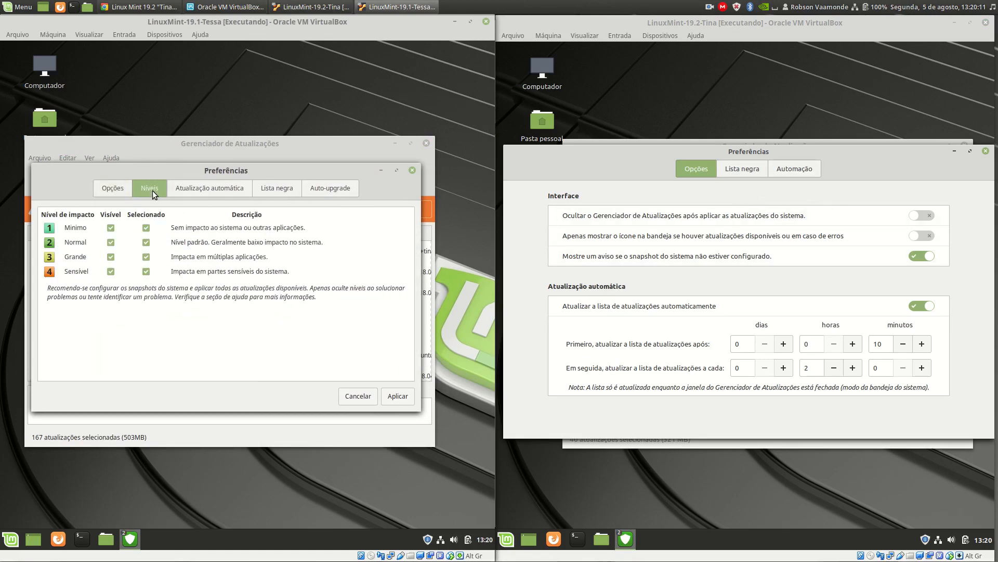
pyautogui.click(334, 192)
pyautogui.click(795, 172)
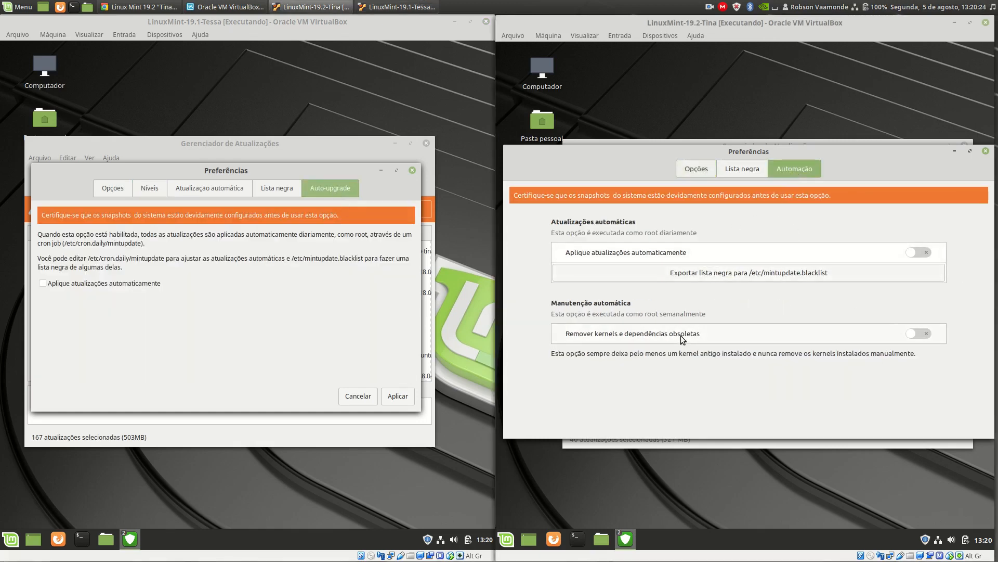
pyautogui.click(694, 170)
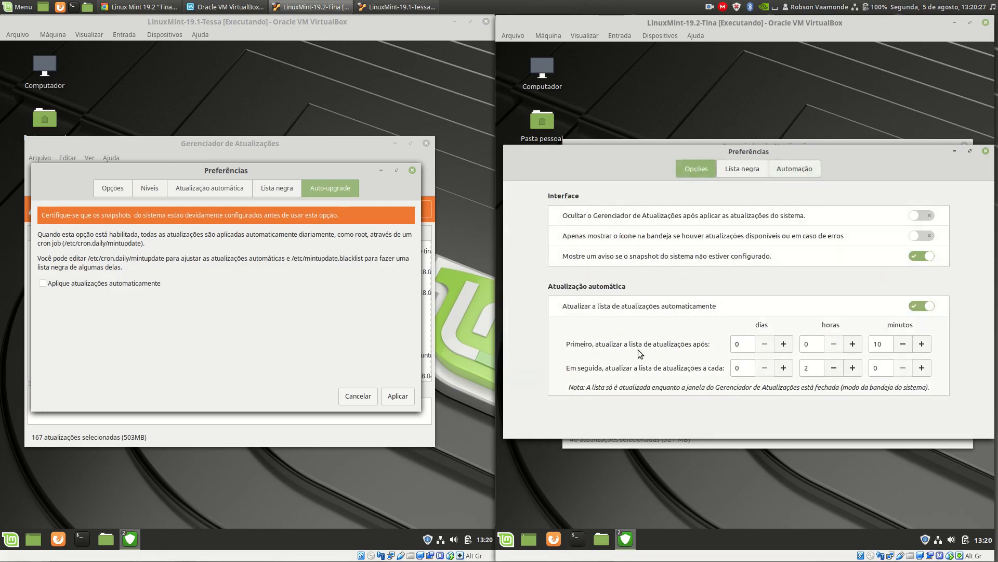
pyautogui.click(118, 191)
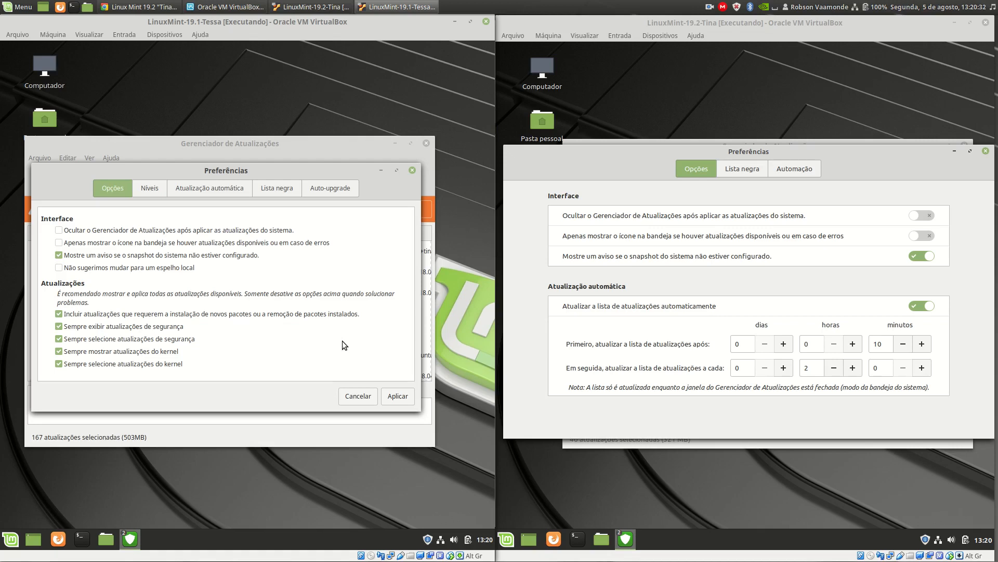
pyautogui.click(412, 170)
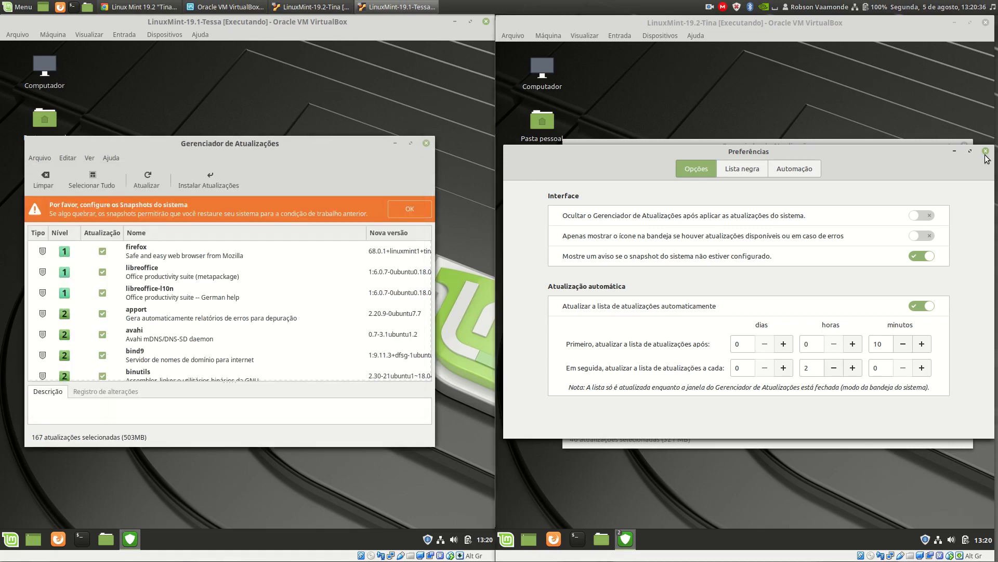
pyautogui.click(985, 152)
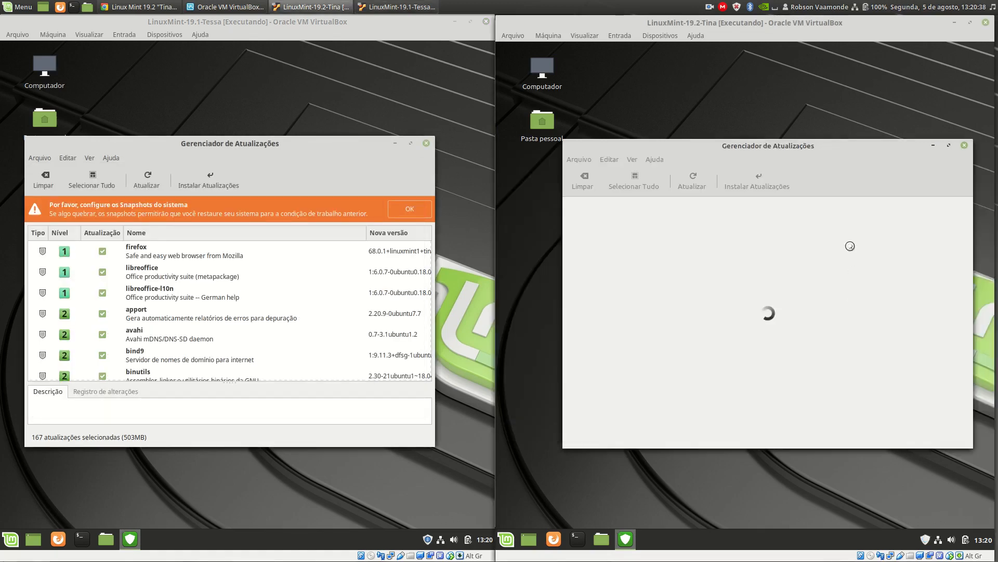
# Open Fontes de programas from the Update Manager in both virtual machines, authenticating with the account password.
pyautogui.click(67, 158)
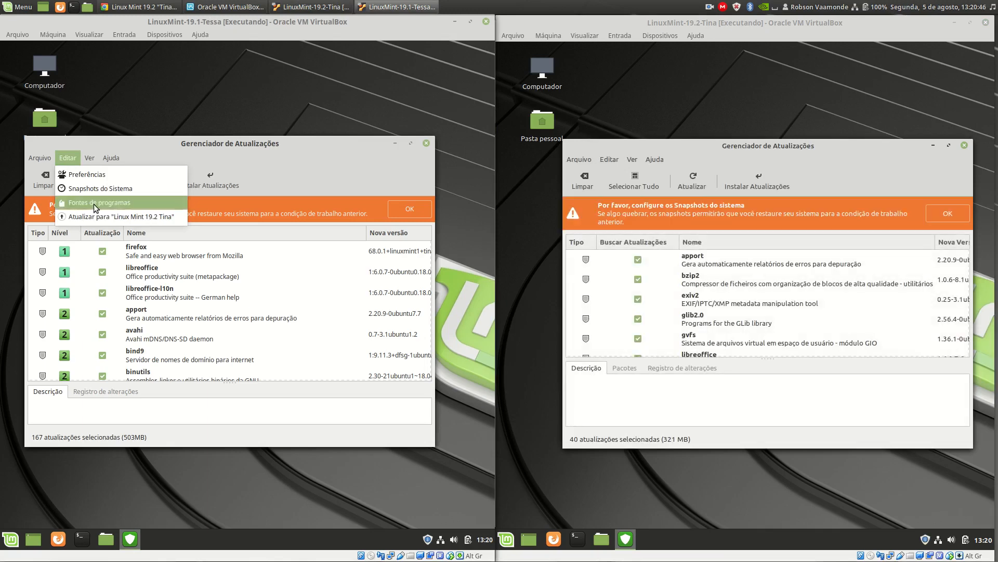
pyautogui.click(94, 204)
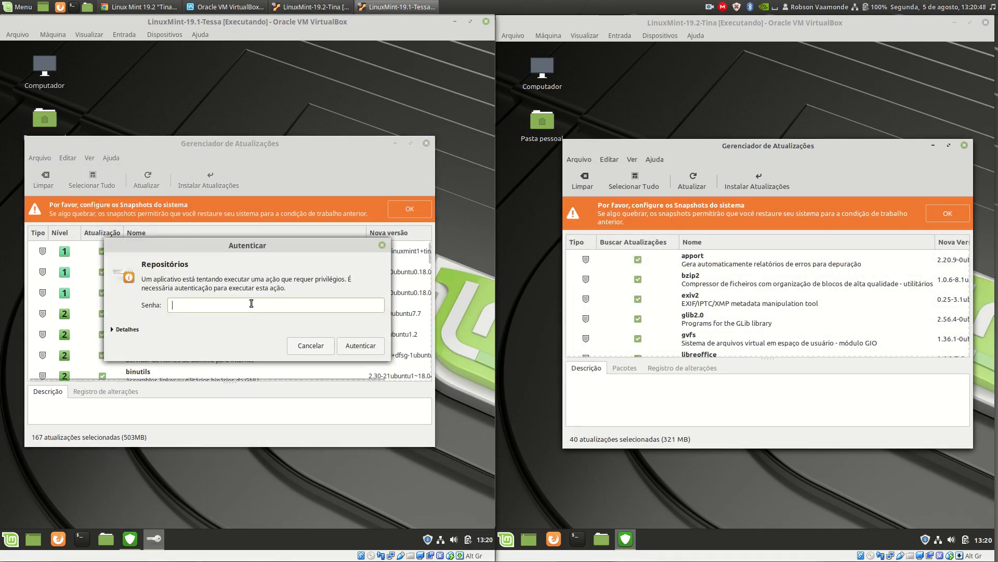
pyautogui.write('•••••••')
pyautogui.click(375, 348)
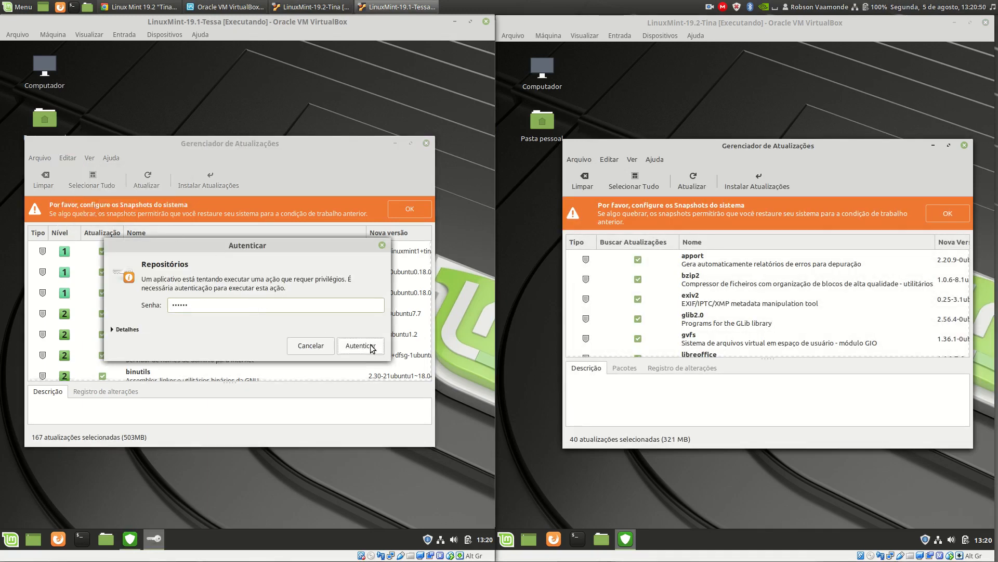
pyautogui.click(609, 160)
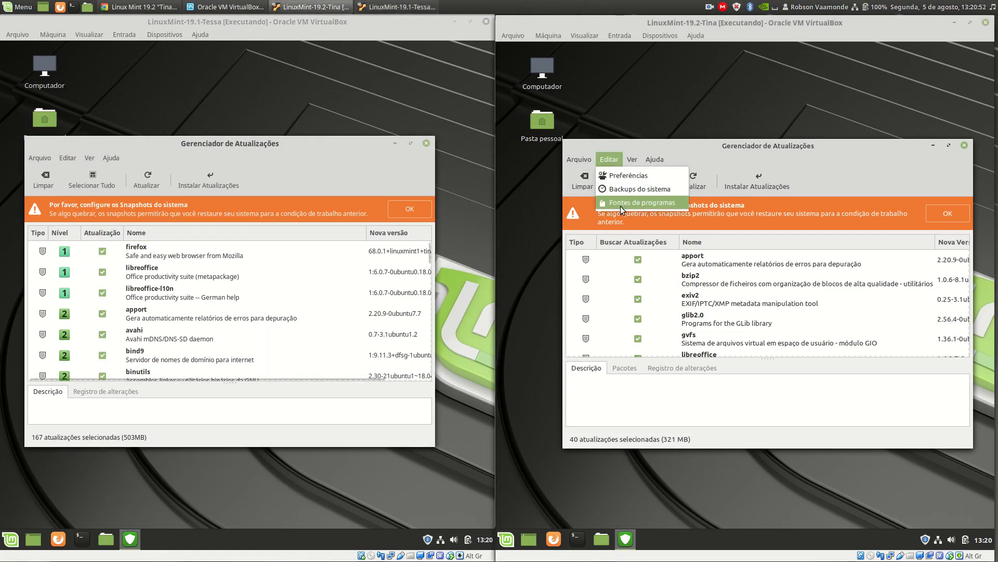
pyautogui.click(622, 200)
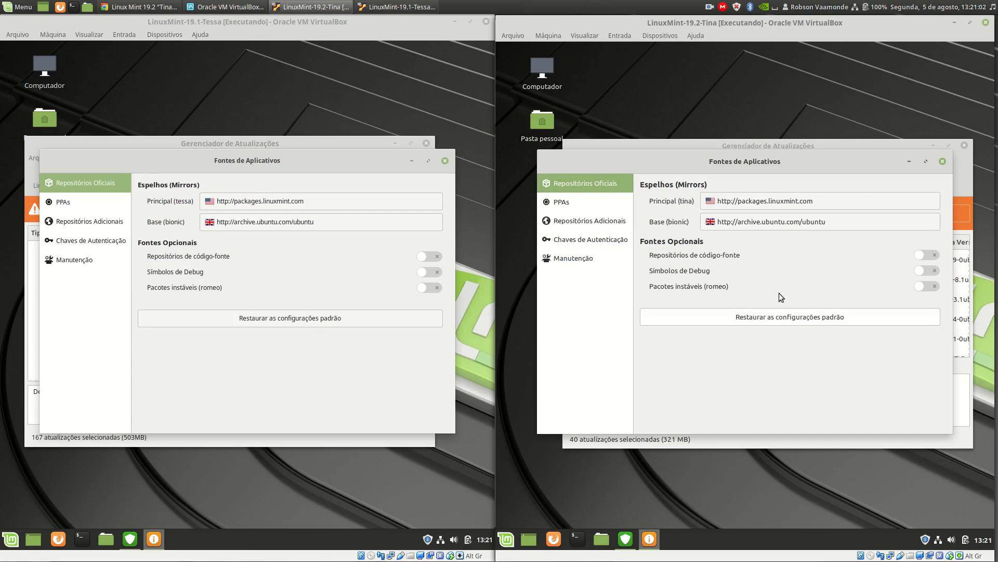
# Compare the Manutenção options of the software sources in both machines and close the LinuxMint-19.2-Tina window.
pyautogui.click(571, 260)
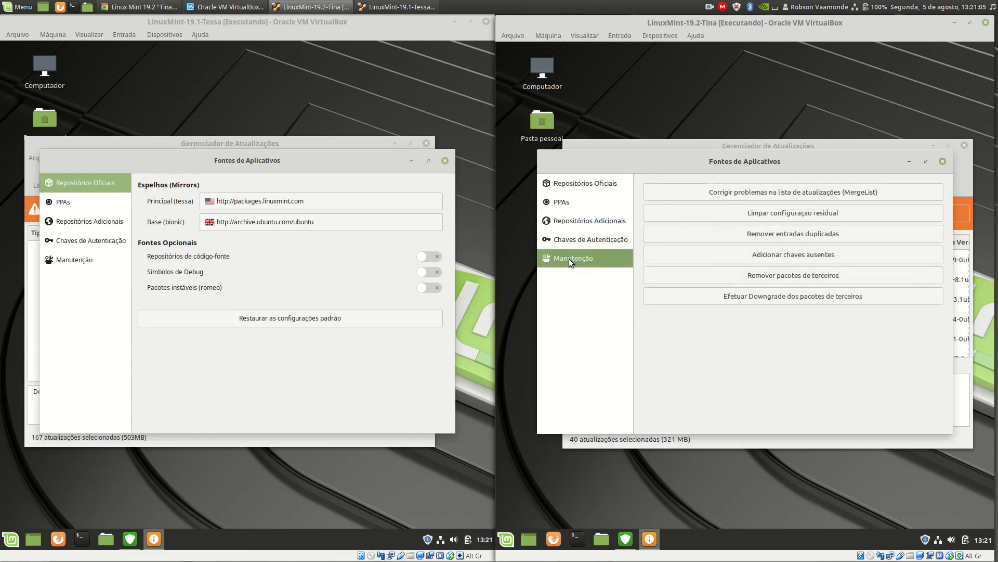
pyautogui.click(78, 264)
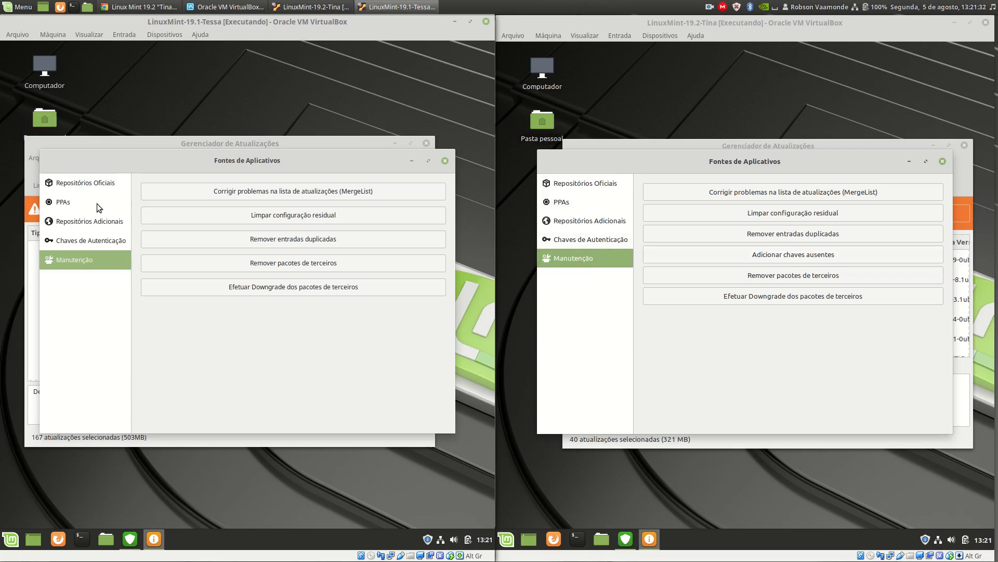
pyautogui.click(943, 162)
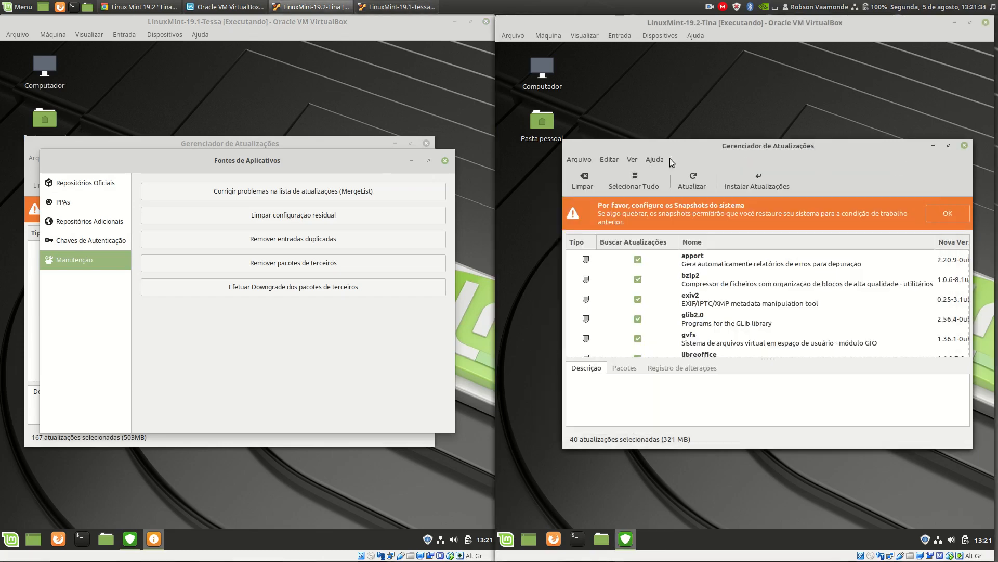
# Check the upgrade option to Linux Mint 19.2 Tina in the 19.1 Update Manager and close the Update Managers in both machines.
pyautogui.click(445, 161)
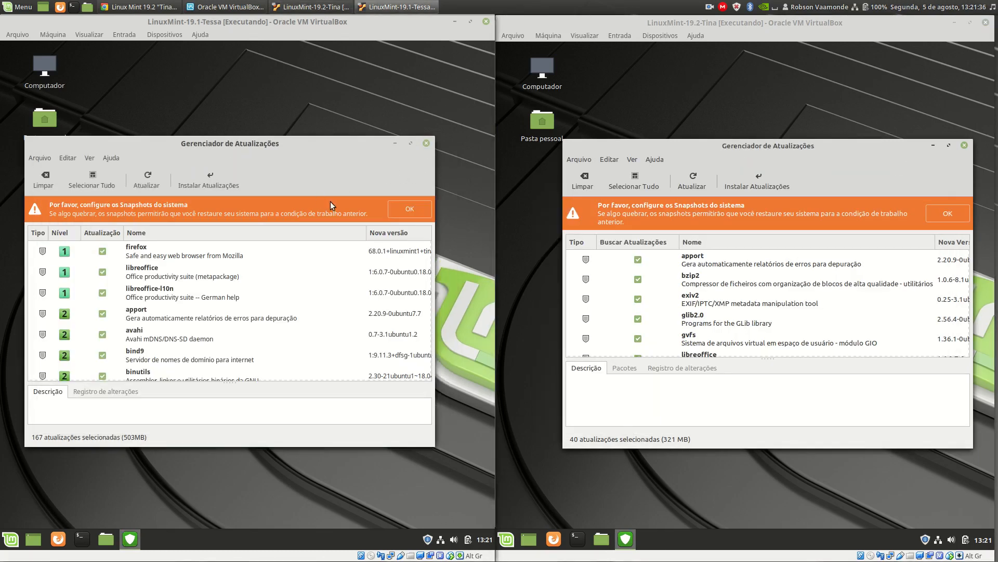
pyautogui.click(71, 158)
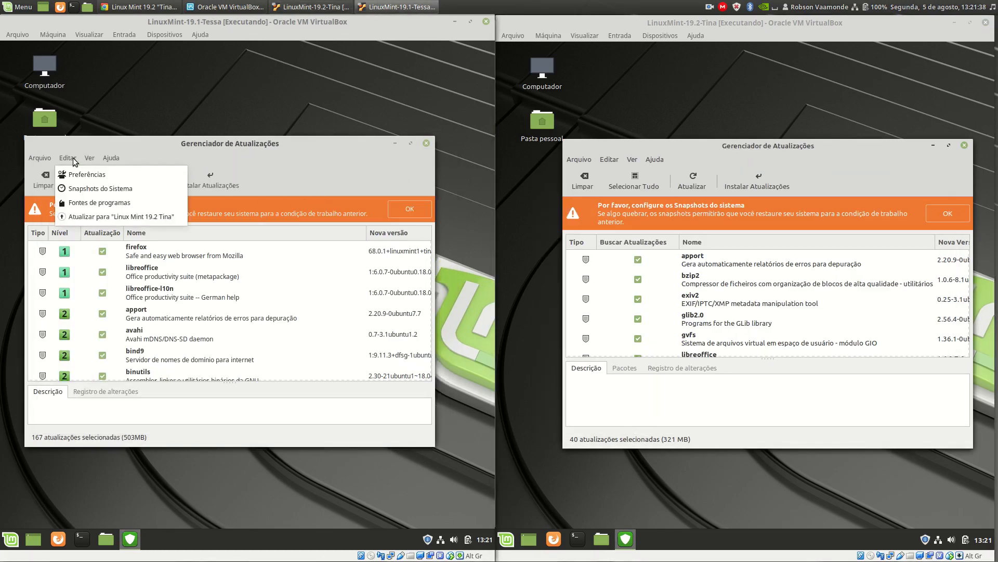
pyautogui.click(172, 217)
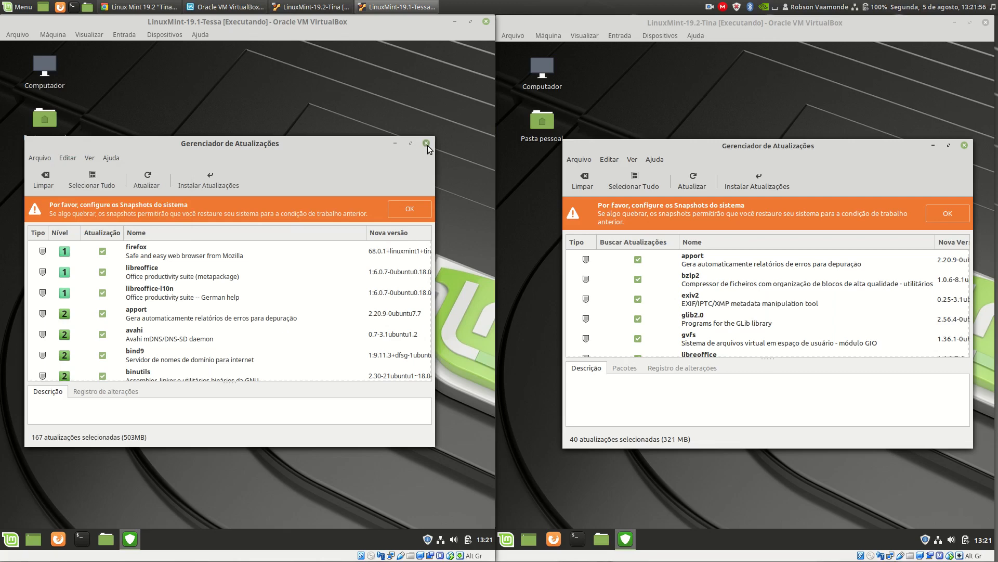
pyautogui.click(426, 143)
pyautogui.click(965, 145)
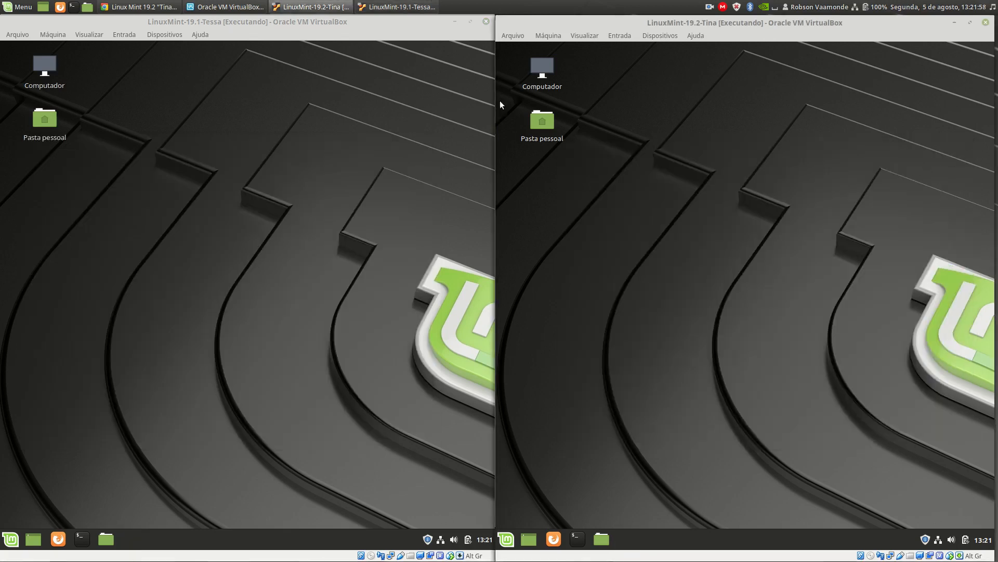
# Open the Pasta pessoal folder in both virtual machines and widen the sidebars to show the full location names.
pyautogui.doubleClick(43, 120)
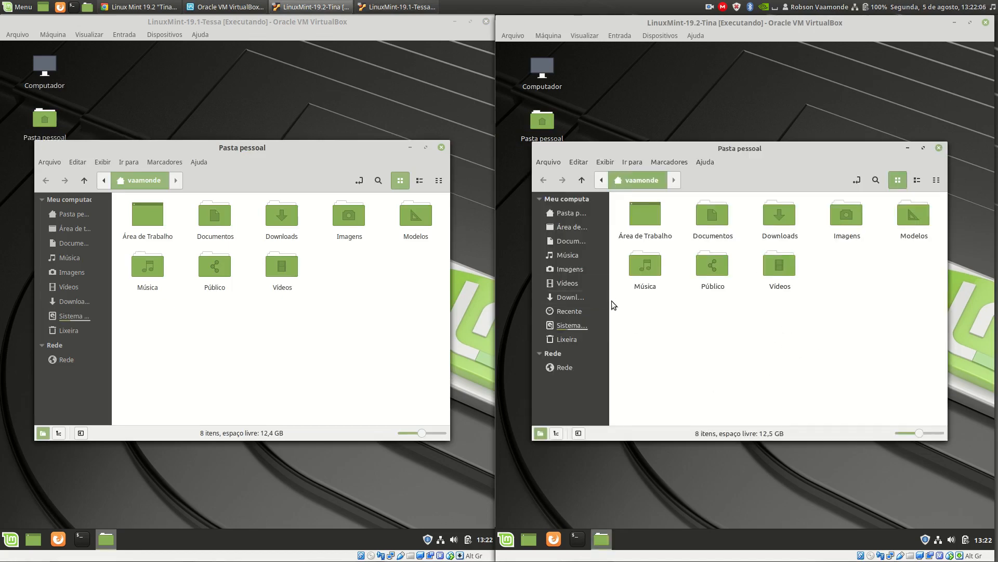
pyautogui.moveTo(611, 300); pyautogui.dragTo(647, 299)
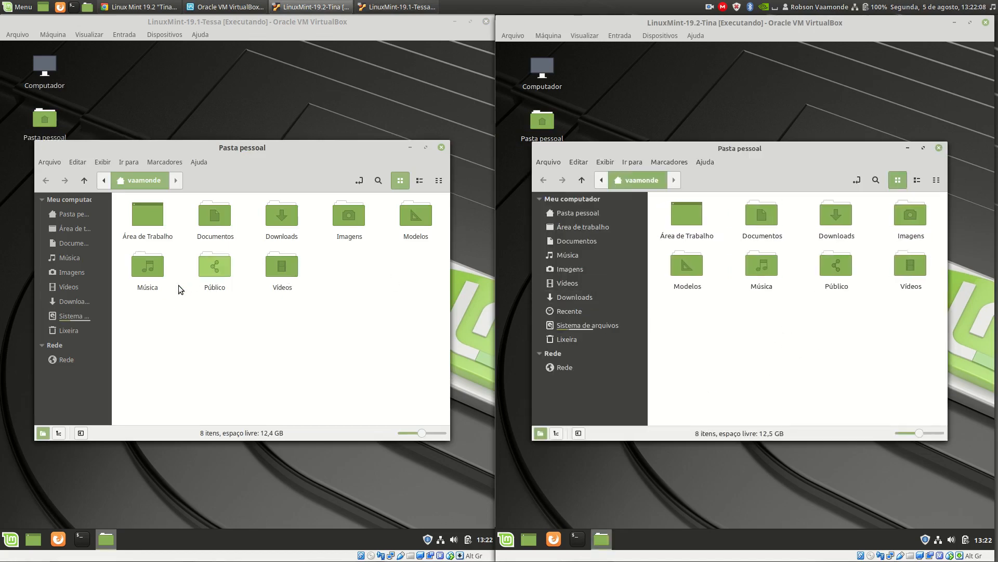
pyautogui.moveTo(112, 307); pyautogui.dragTo(136, 307)
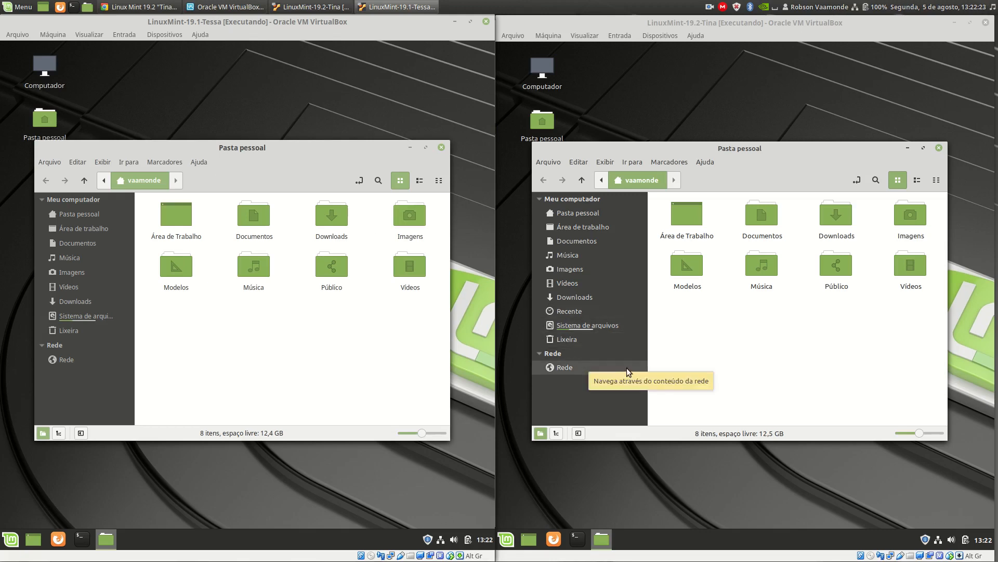
# Create a folder named with the user's surname inside Documentos in the 19.2 machine.
pyautogui.click(584, 243)
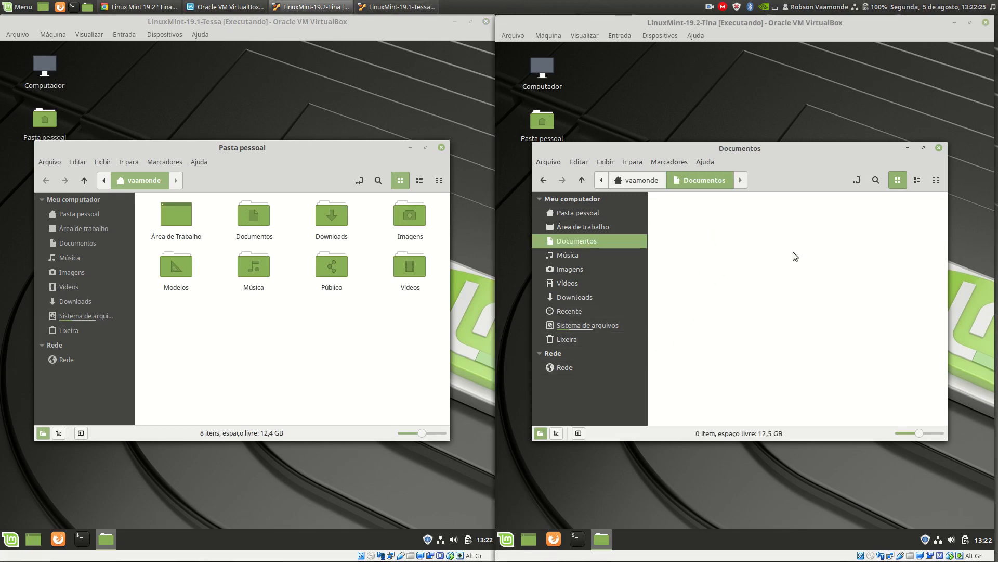
pyautogui.rightClick(716, 236)
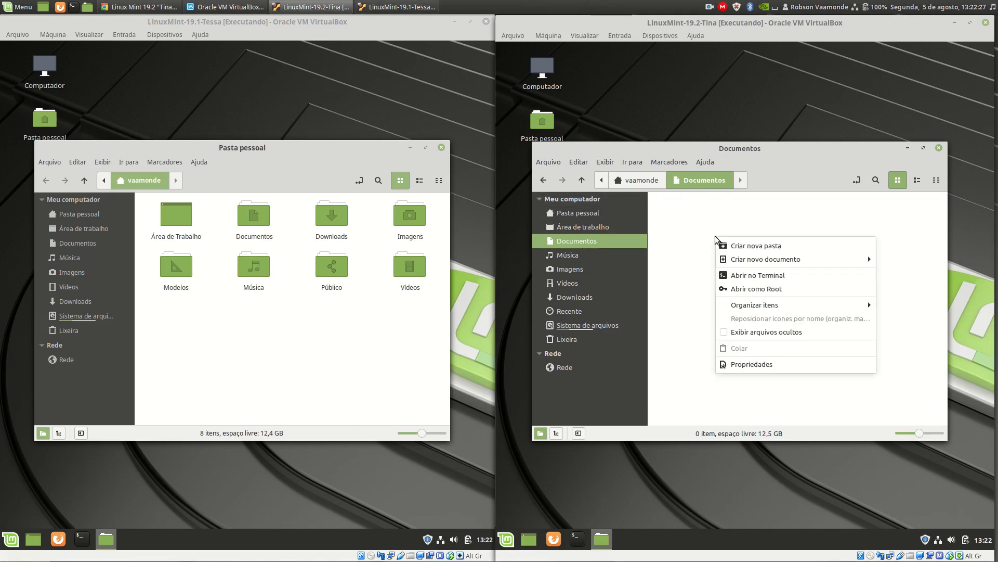
pyautogui.click(744, 245)
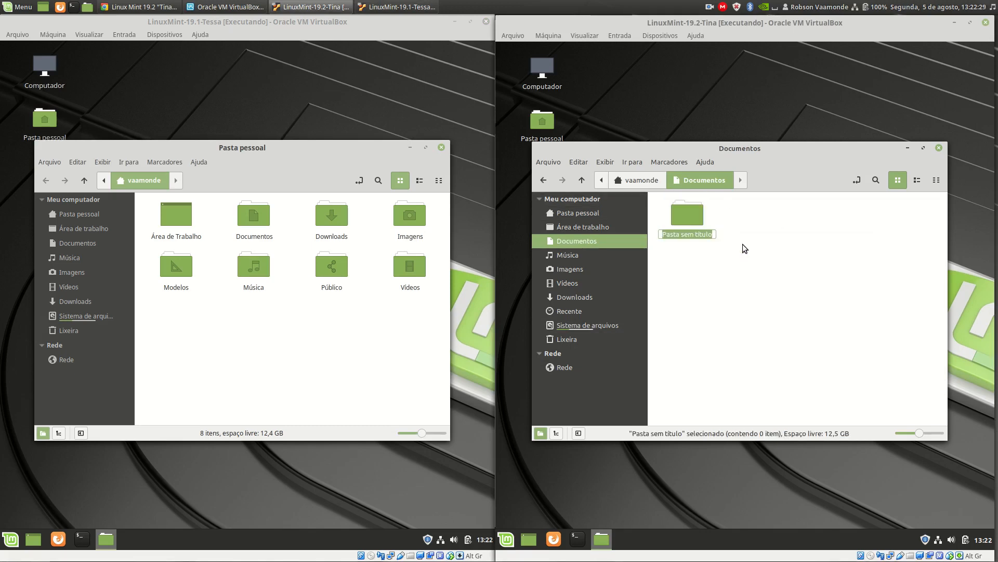
pyautogui.write('Vaamonde')
pyautogui.press('Return')
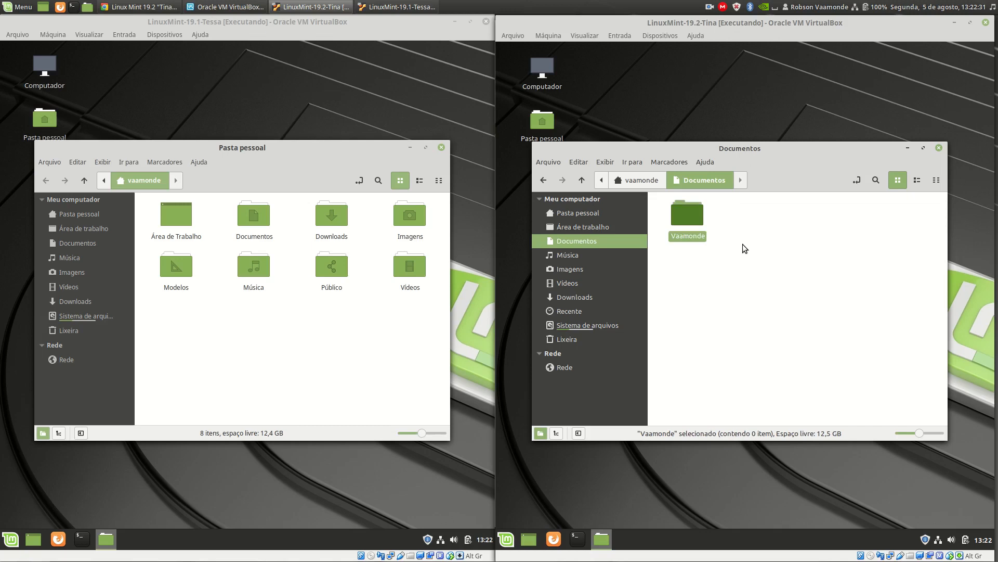
# Duplicate the new folder four times within Documentos and clear the selection.
pyautogui.hotkey('ctrl', 'c')
pyautogui.hotkey('ctrl', 'v')
pyautogui.hotkey('ctrl', 'v')
pyautogui.hotkey('ctrl', 'v')
pyautogui.hotkey('ctrl', 'v')
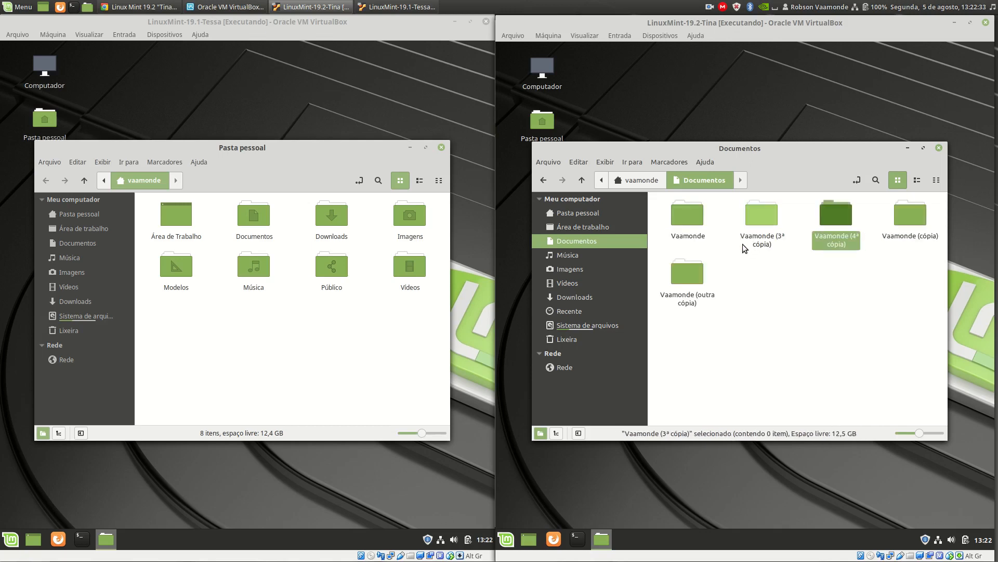
pyautogui.click(823, 344)
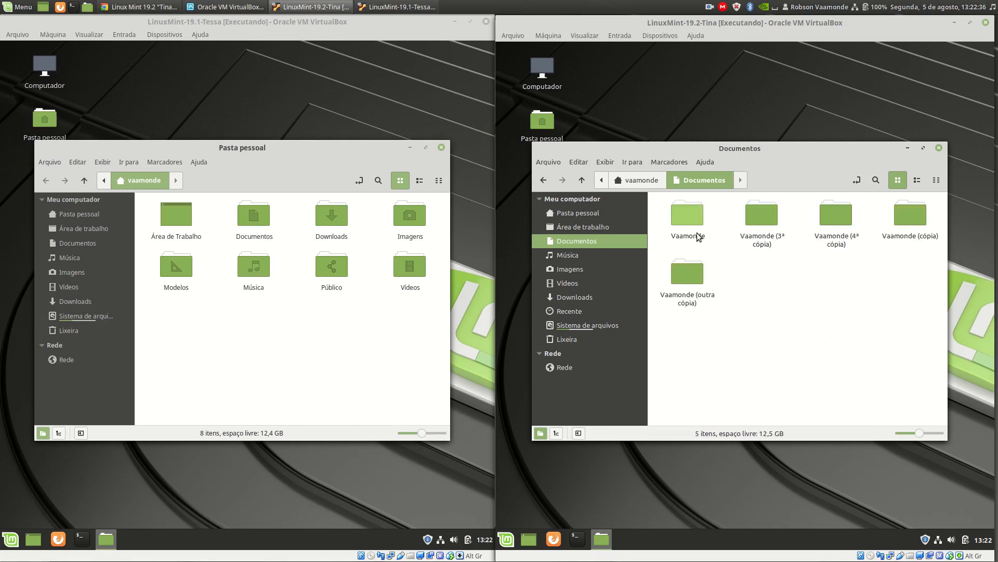
# Pin the original surname folder and show Documentos as a list with enlarged entries.
pyautogui.rightClick(691, 214)
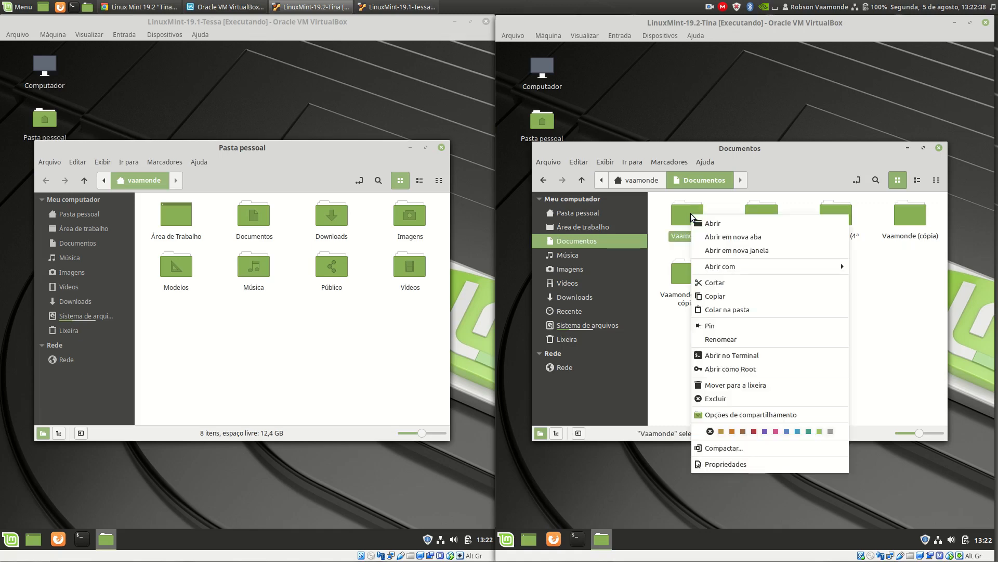
pyautogui.click(766, 324)
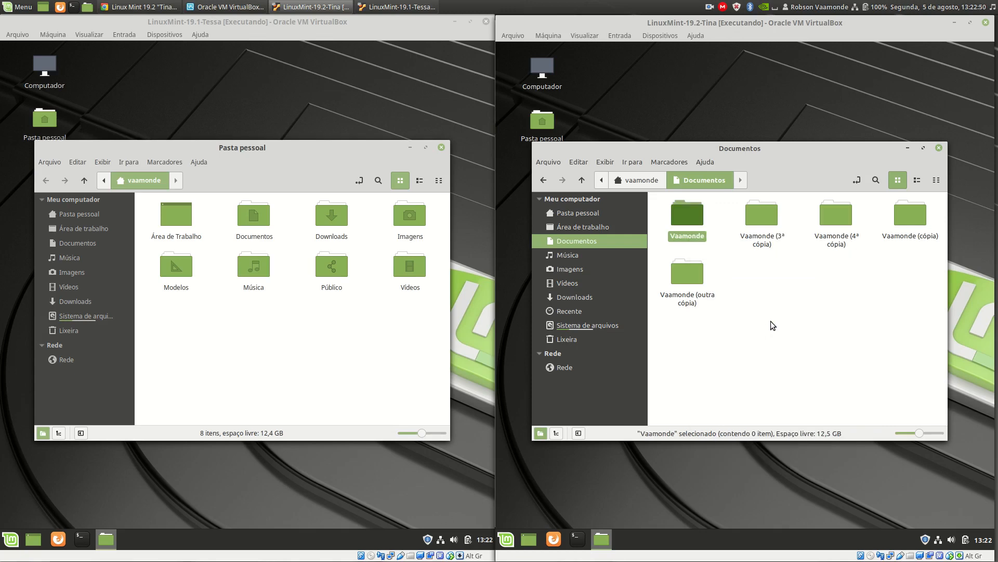
pyautogui.click(916, 180)
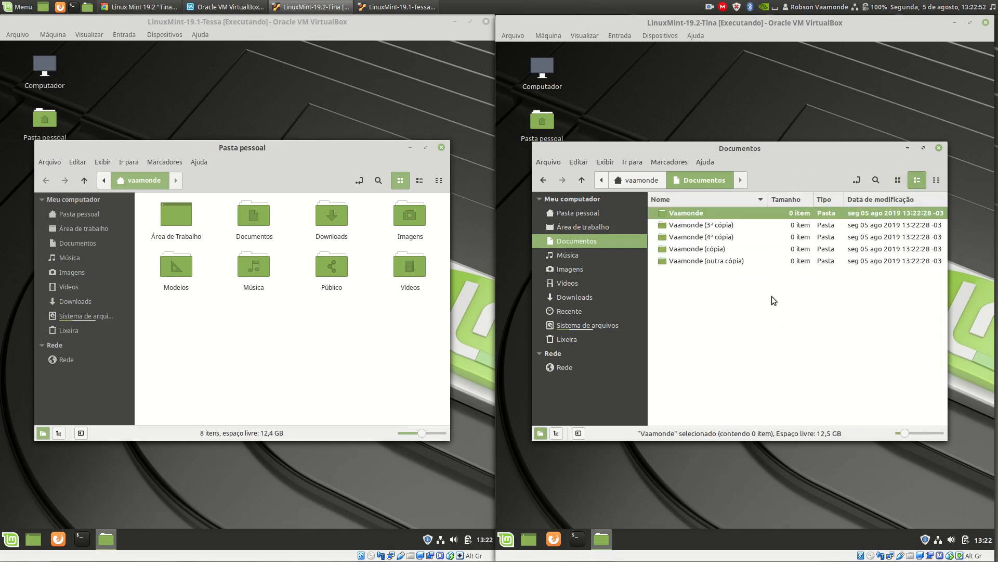
pyautogui.keyDown('ctrl'); pyautogui.scroll(3, 781, 379); pyautogui.keyUp('ctrl')
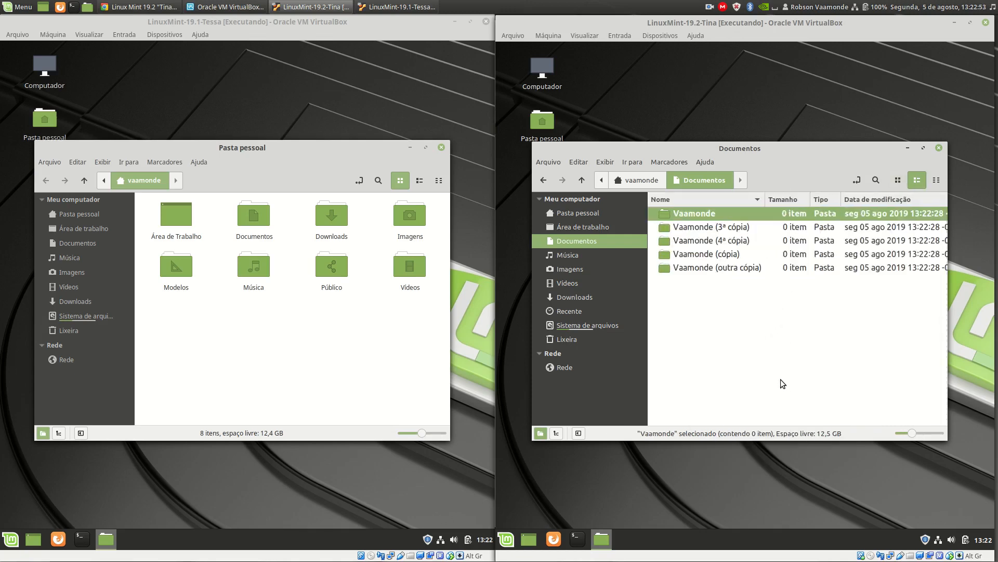
pyautogui.click(763, 414)
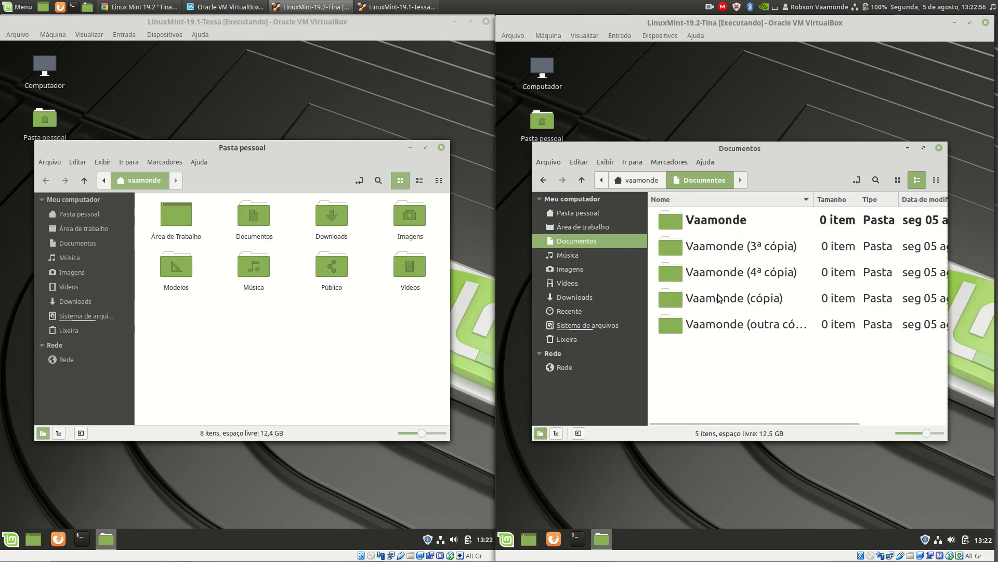
# Create another folder in Documentos named 000_ followed by the user's first name, to test the pinned folder's sort order.
pyautogui.rightClick(697, 364)
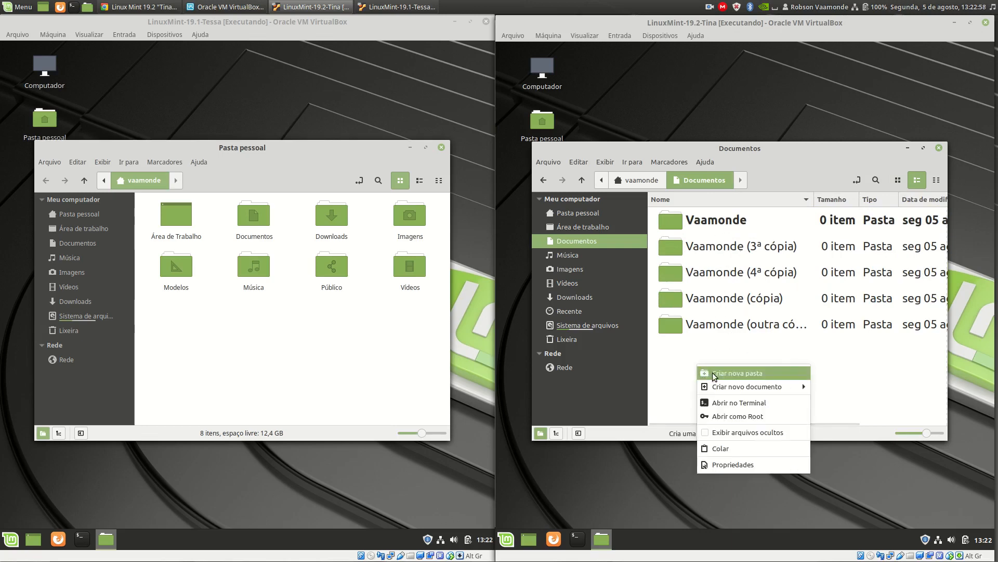
pyautogui.click(728, 376)
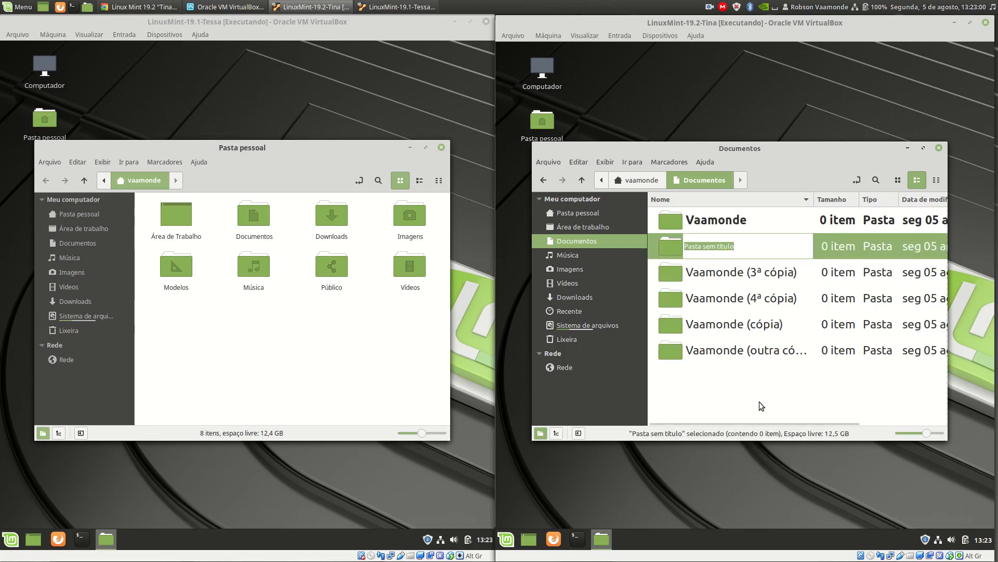
pyautogui.write('000_')
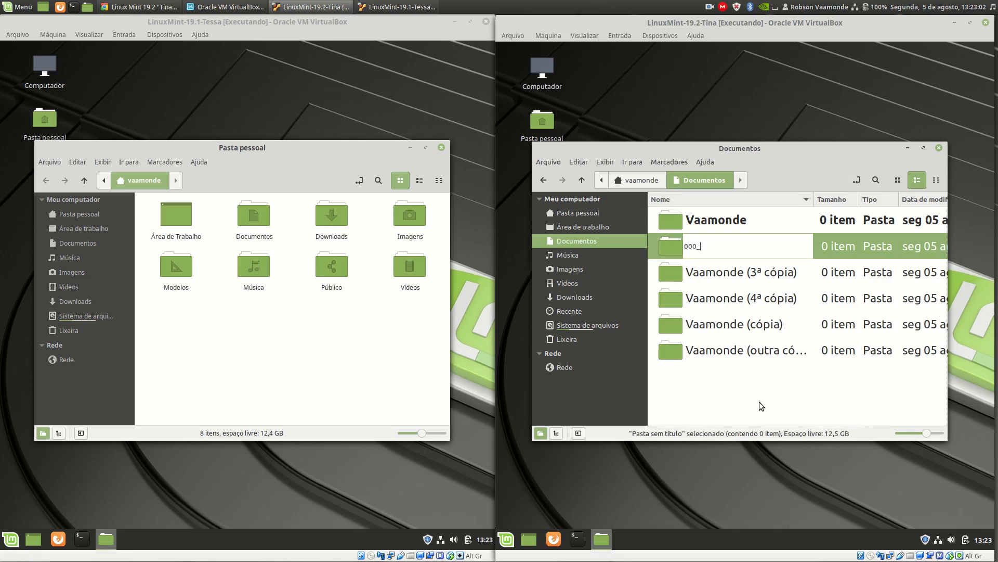
pyautogui.write('robson')
pyautogui.press('Return')
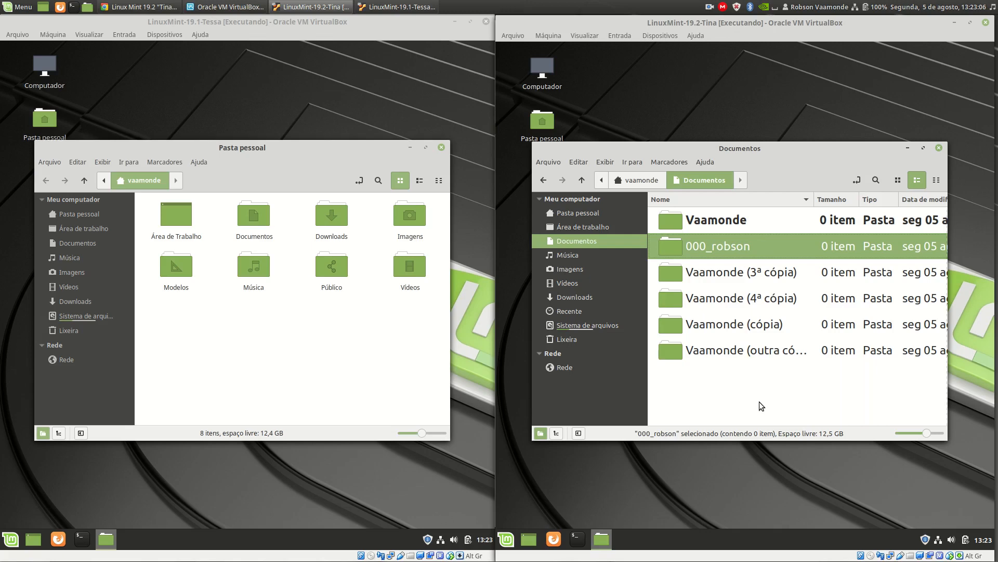
pyautogui.click(759, 401)
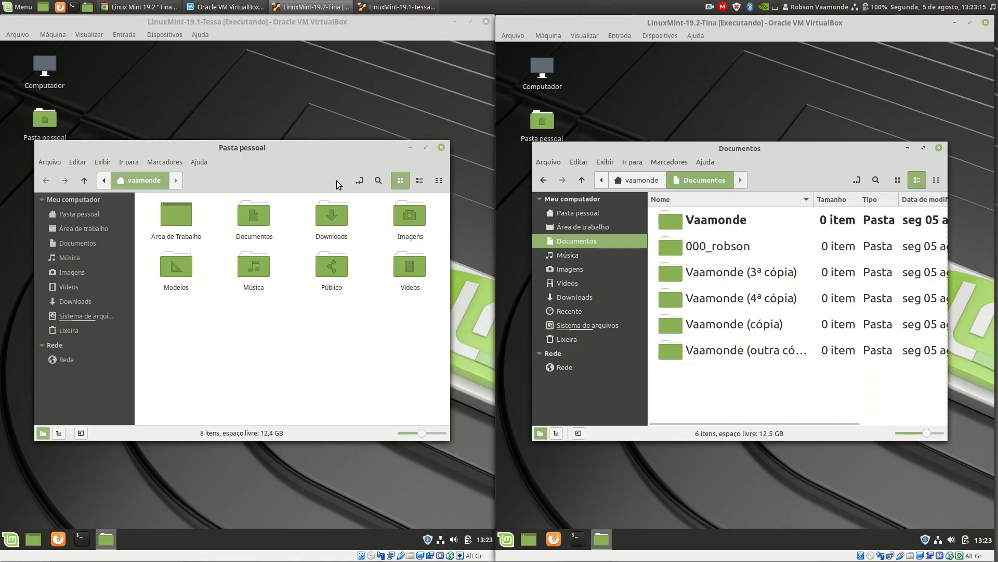
# Create an empty document in Documentos named with the user's surname and the .txt extension, and open it in the text editor.
pyautogui.rightClick(710, 370)
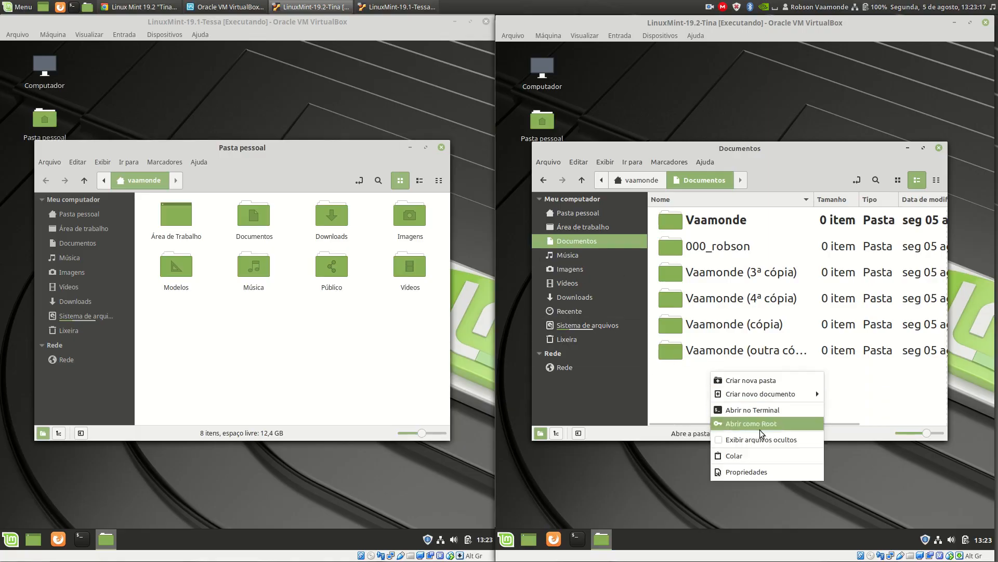
pyautogui.moveTo(781, 392)
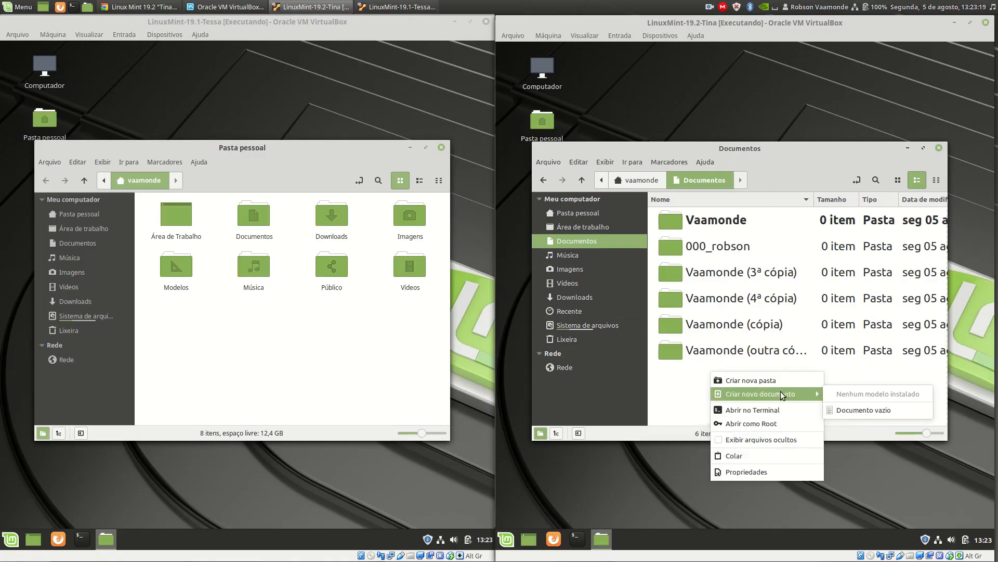
pyautogui.click(857, 412)
pyautogui.write('V')
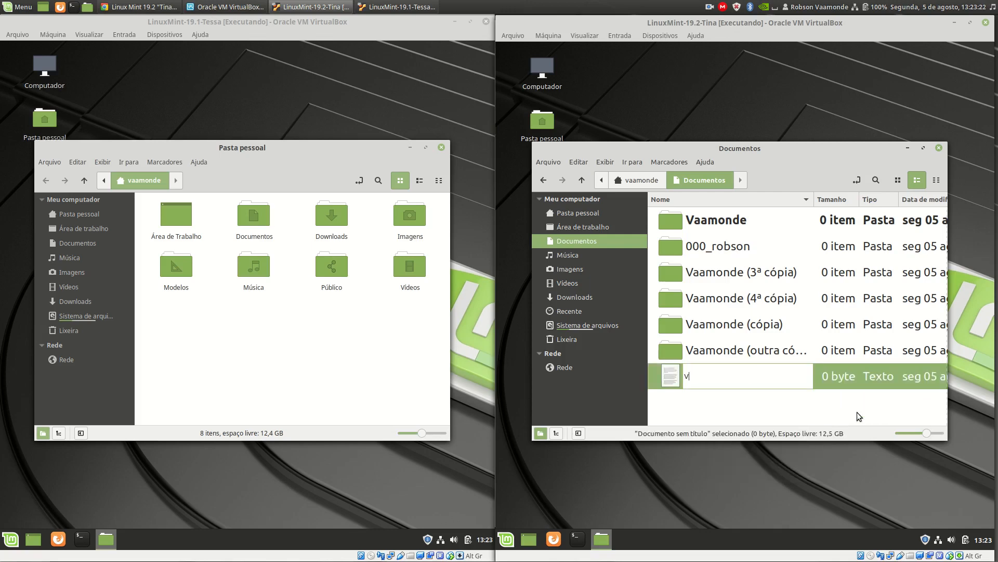
pyautogui.write('aamonde.txt')
pyautogui.press('Return')
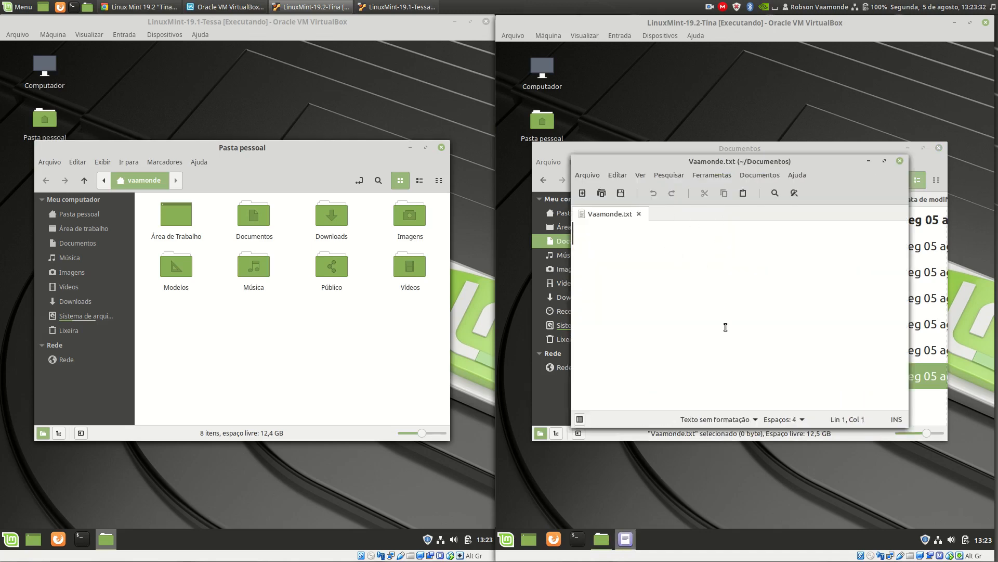
# Enter the user's full name in the text file, save the changes and close the text editor.
pyautogui.write('Robson Vaamonde')
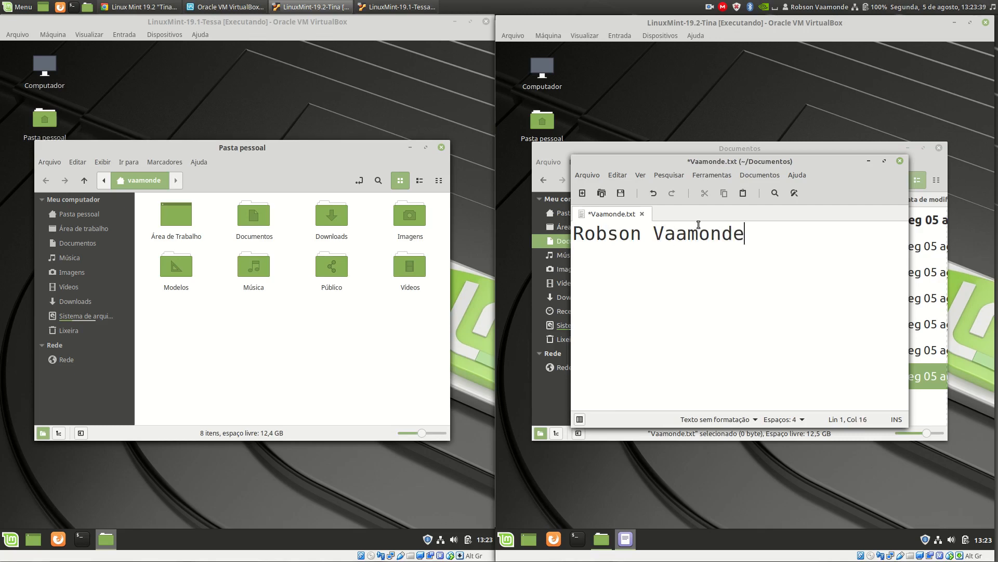
pyautogui.click(643, 214)
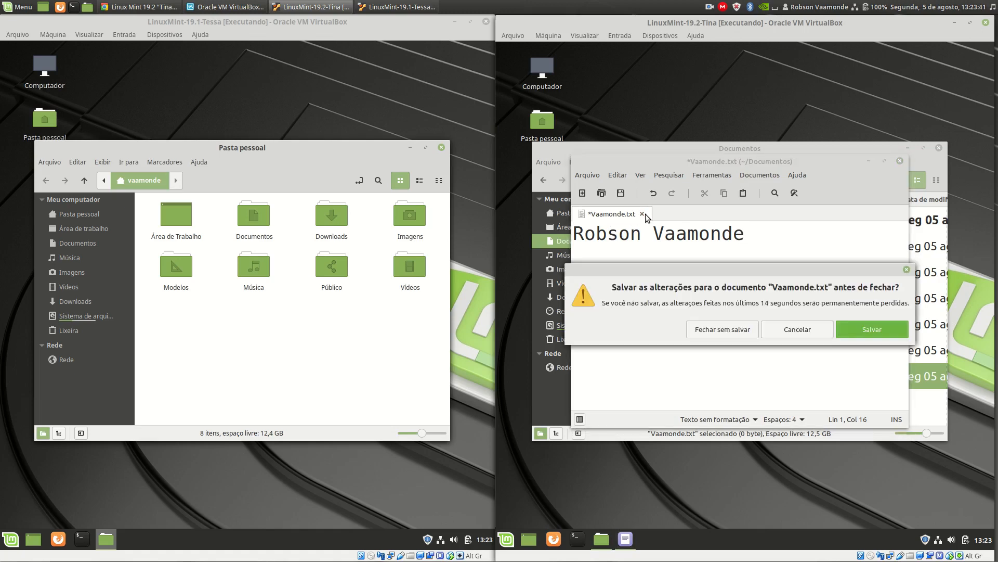
pyautogui.click(882, 325)
pyautogui.click(900, 161)
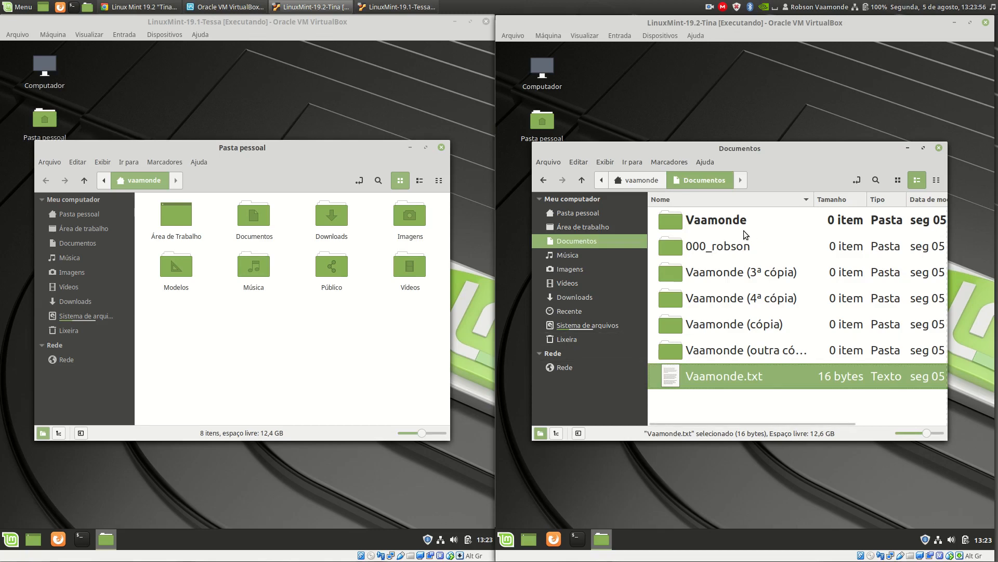
# Compare the calendar applets of the two virtual machines and close the one in Linux Mint 19.2.
pyautogui.click(484, 539)
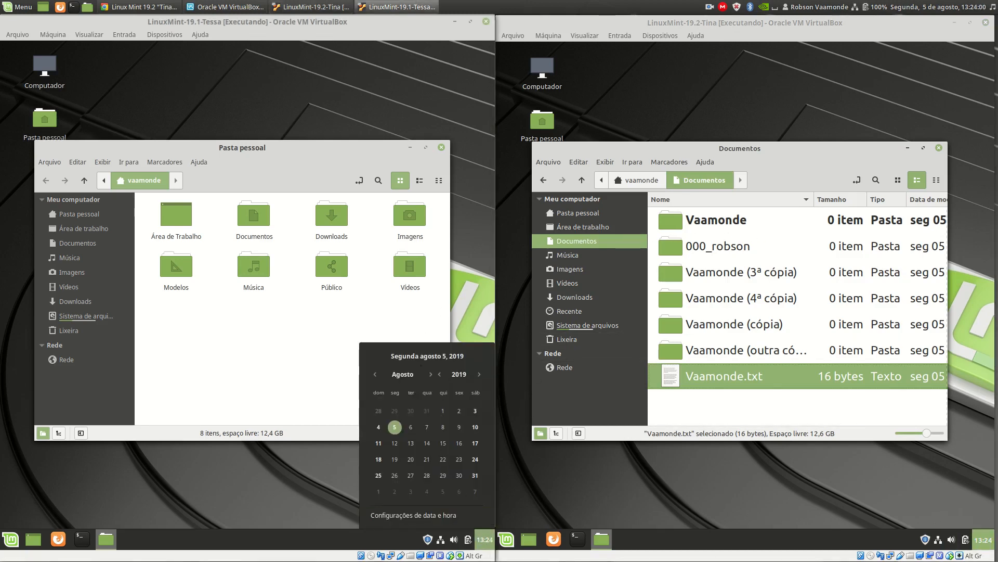
pyautogui.click(982, 539)
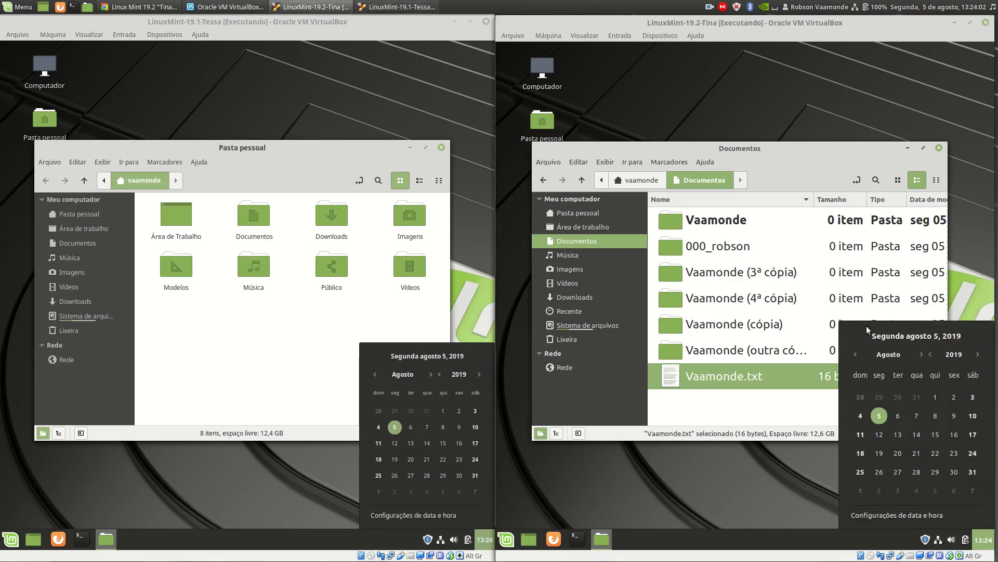
pyautogui.click(703, 534)
# Compare the Software Manager home pages of Linux Mint 19.2 and 19.1, and close both Software Manager windows.
pyautogui.click(506, 542)
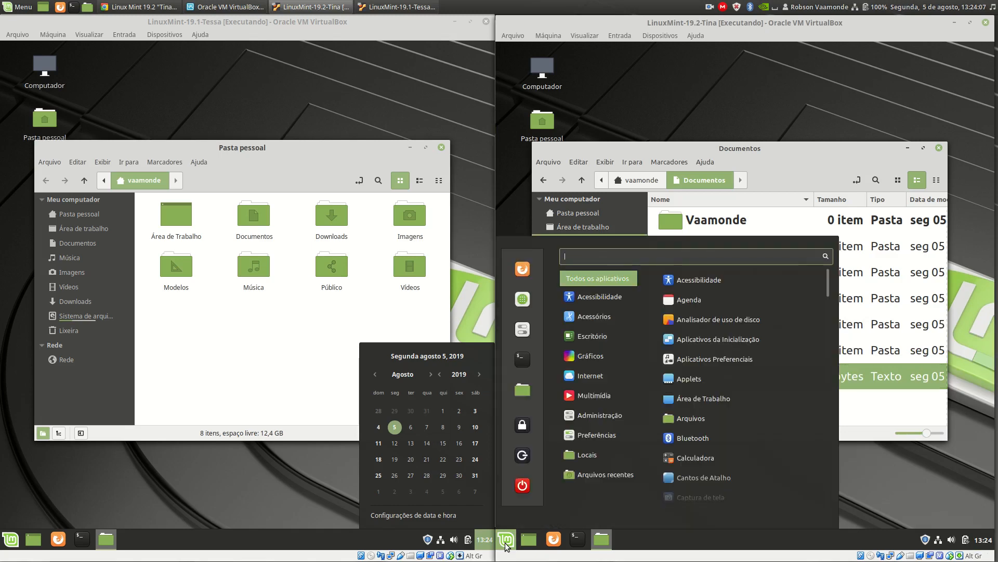
pyautogui.click(530, 304)
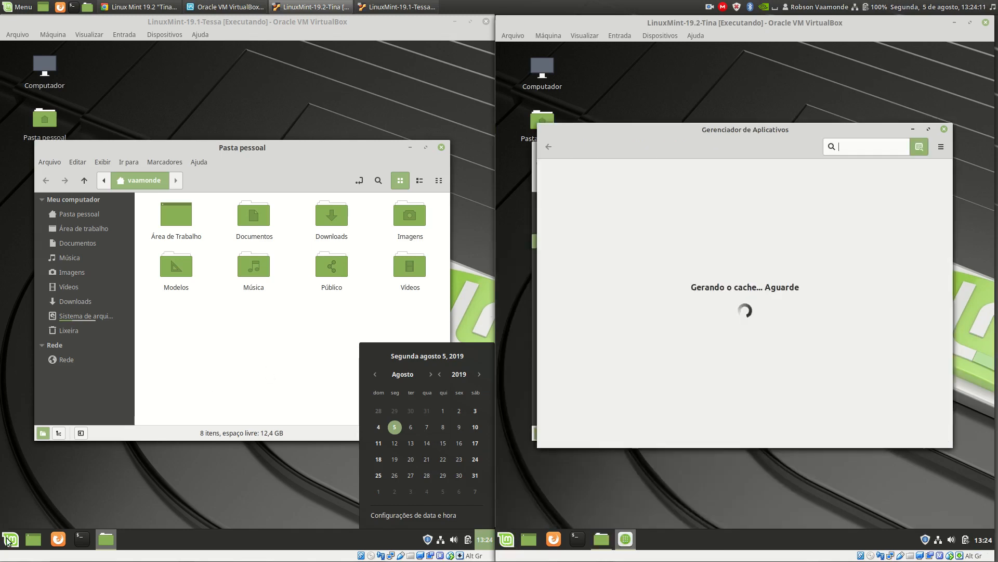
pyautogui.click(7, 541)
pyautogui.click(7, 541)
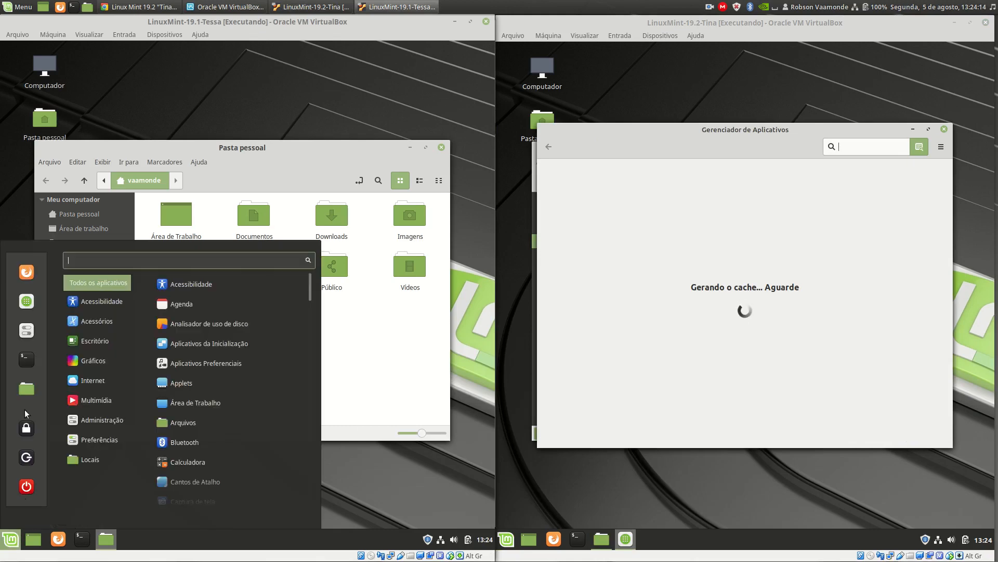
pyautogui.click(27, 302)
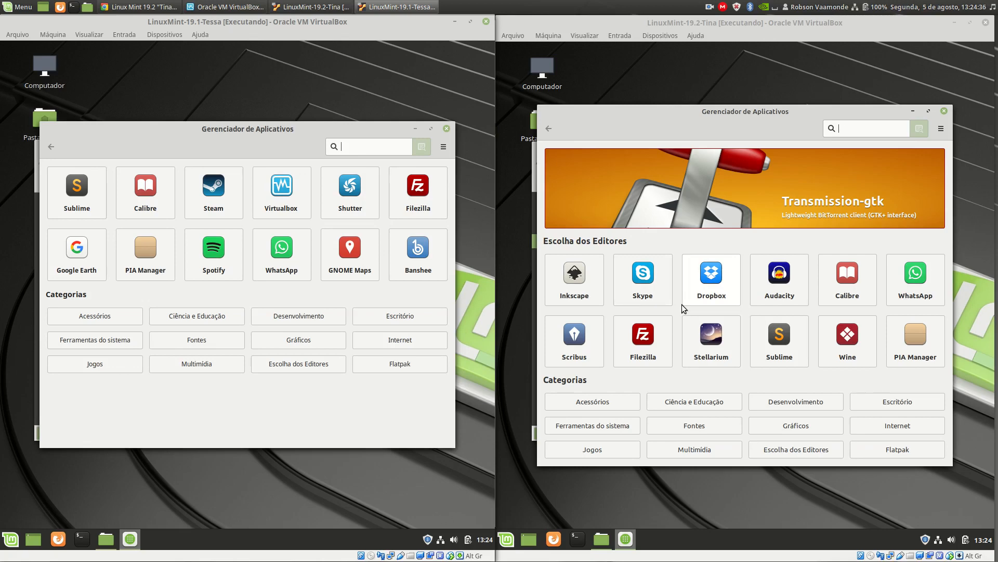
pyautogui.click(944, 111)
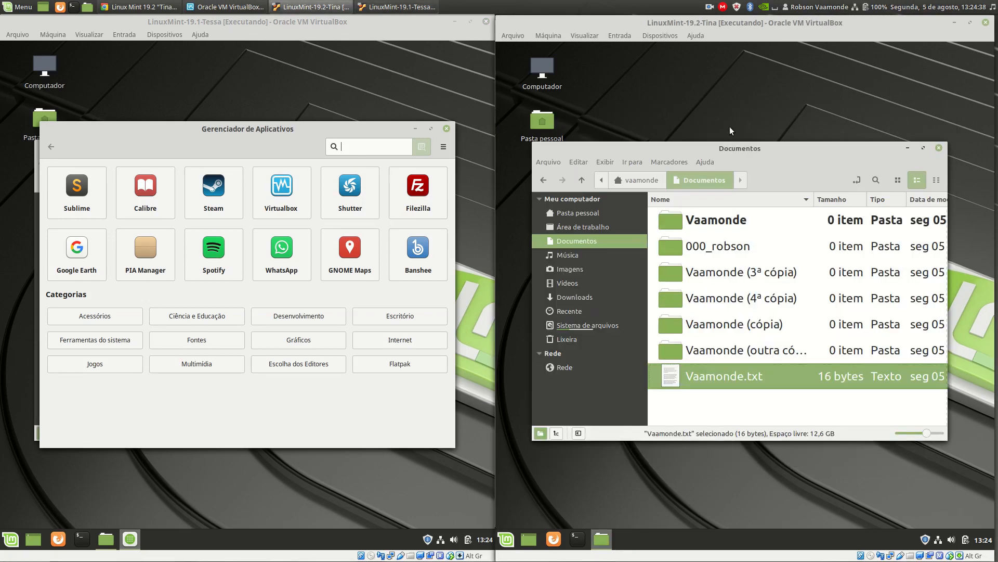
pyautogui.click(449, 129)
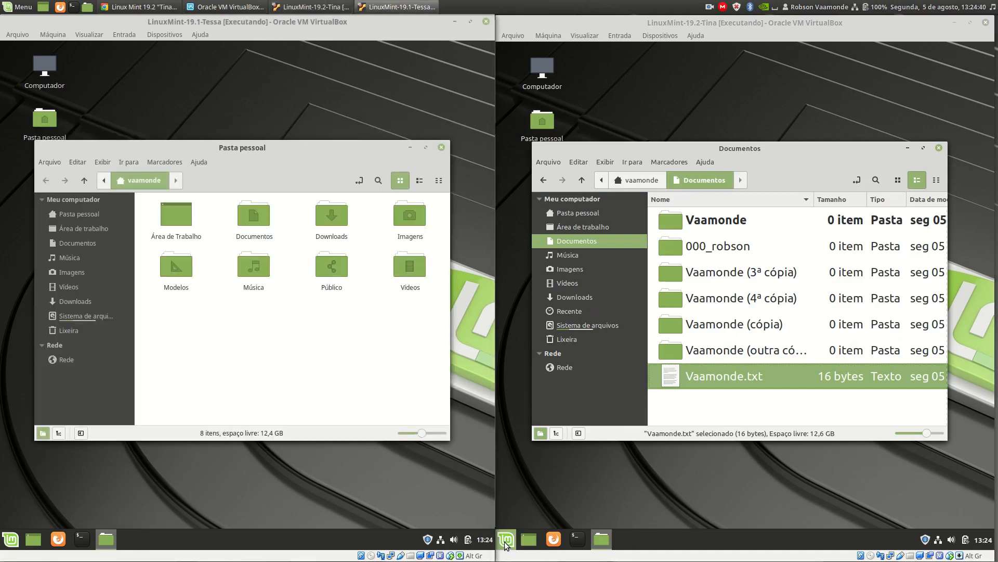
# Open the System Settings in both the Linux Mint 19.2 and the 19.1 virtual machine.
pyautogui.click(505, 543)
pyautogui.click(531, 326)
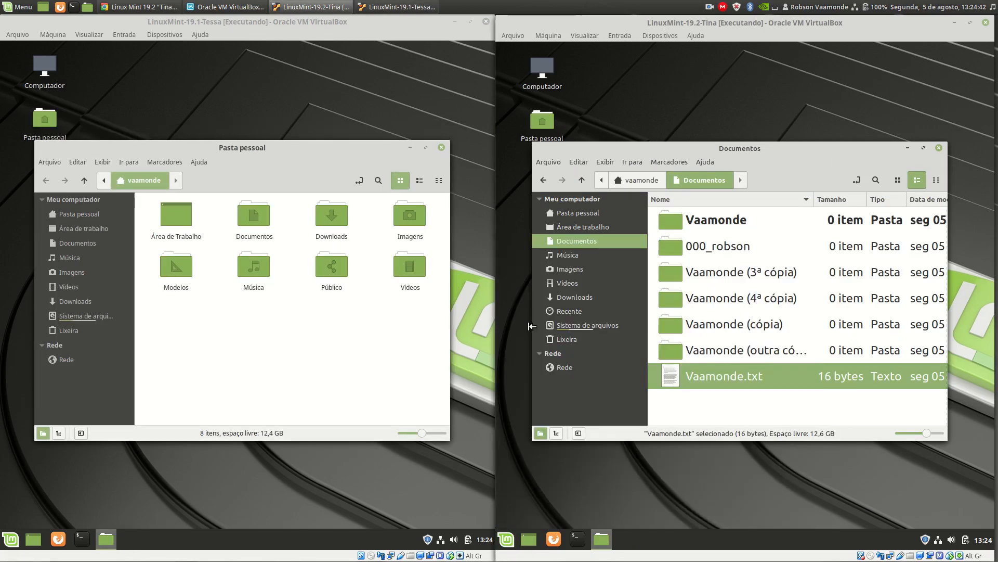
pyautogui.click(10, 539)
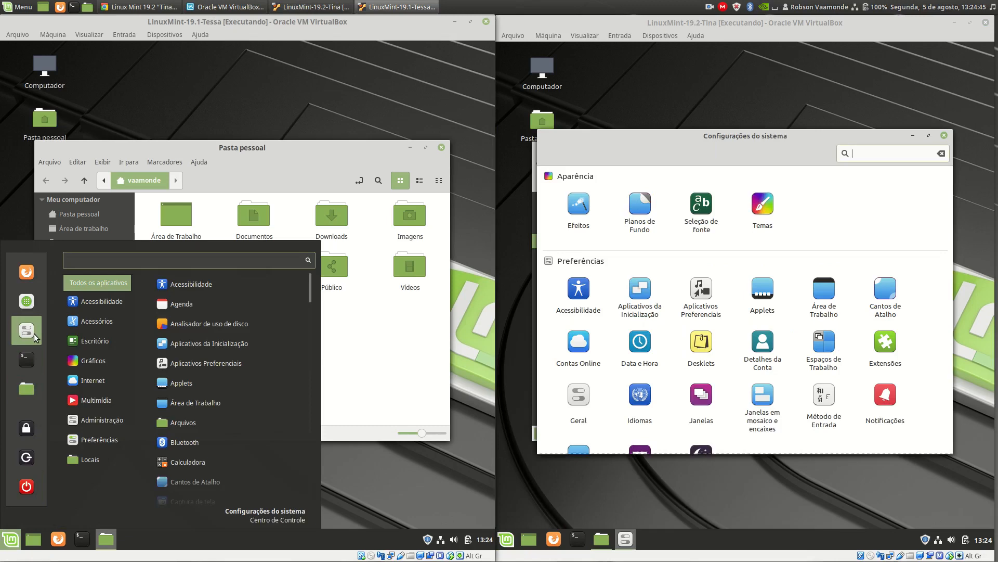
pyautogui.click(33, 333)
# Move and enlarge the System Settings windows in both virtual machines to compare the available settings modules.
pyautogui.moveTo(702, 137); pyautogui.dragTo(679, 89)
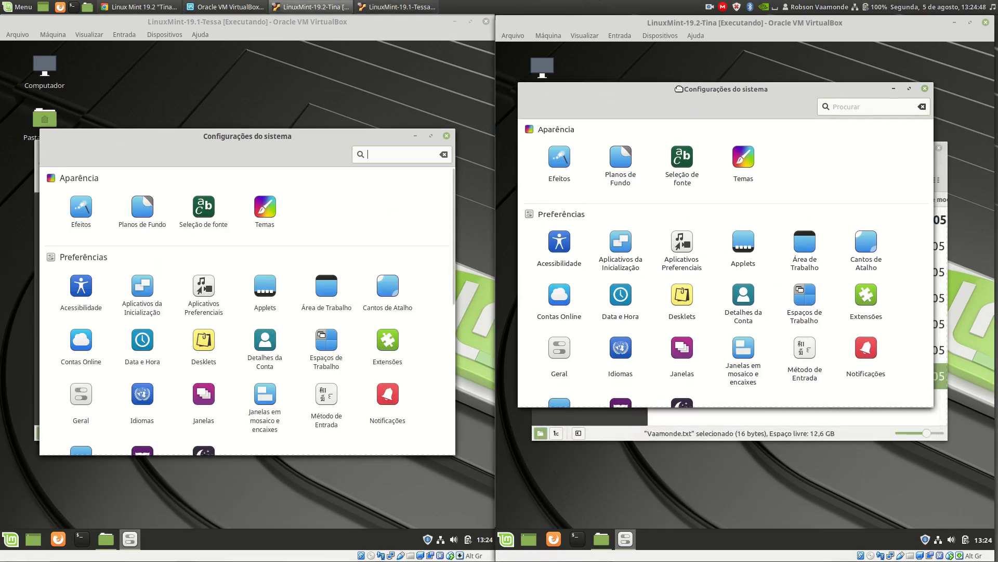
pyautogui.moveTo(934, 406); pyautogui.dragTo(990, 523)
pyautogui.click(272, 146)
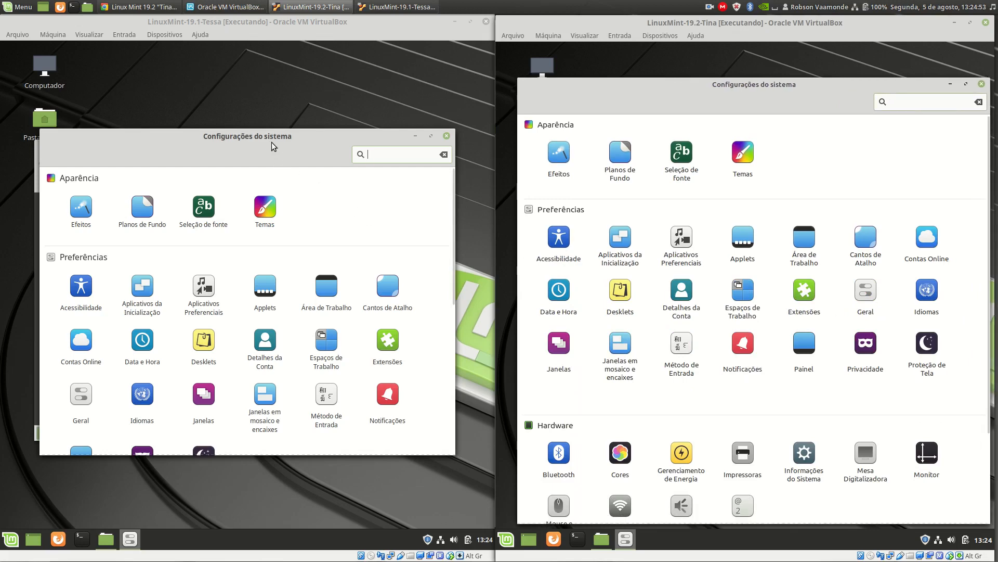
pyautogui.moveTo(272, 146); pyautogui.dragTo(242, 76)
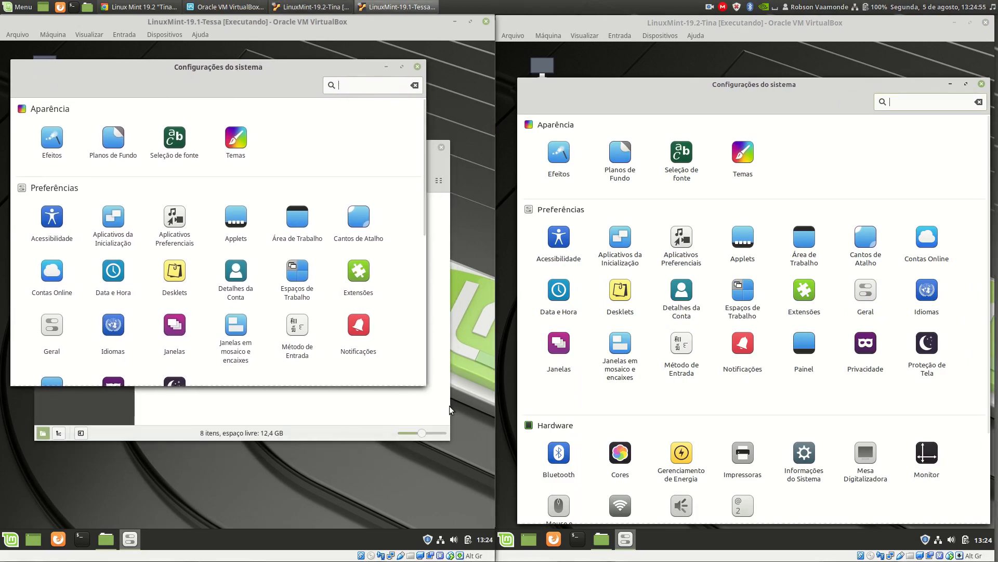
pyautogui.moveTo(425, 385); pyautogui.dragTo(478, 514)
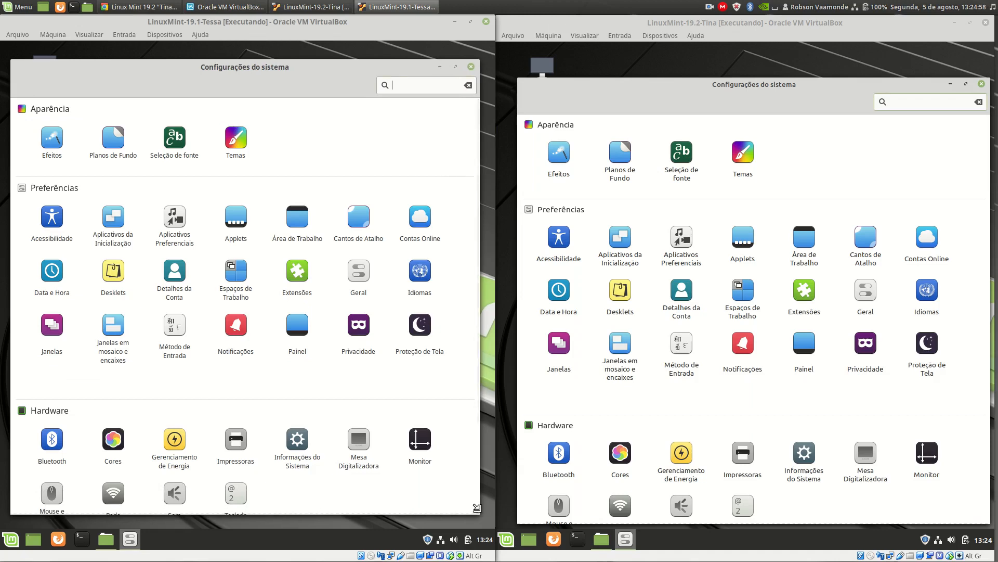
# Open the theme settings in both virtual machines and update the outdated cache of downloadable themes in each.
pyautogui.click(747, 156)
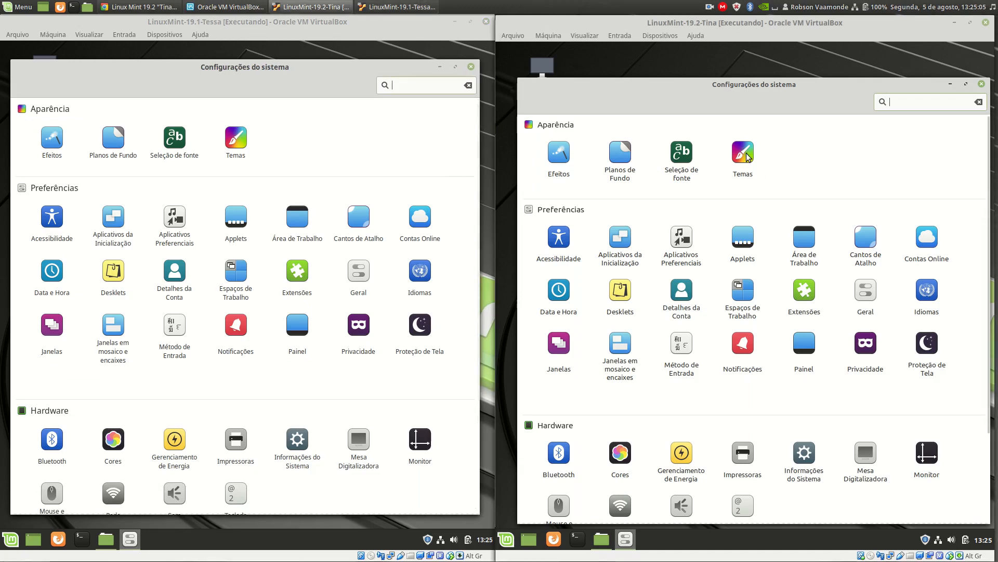
pyautogui.click(747, 156)
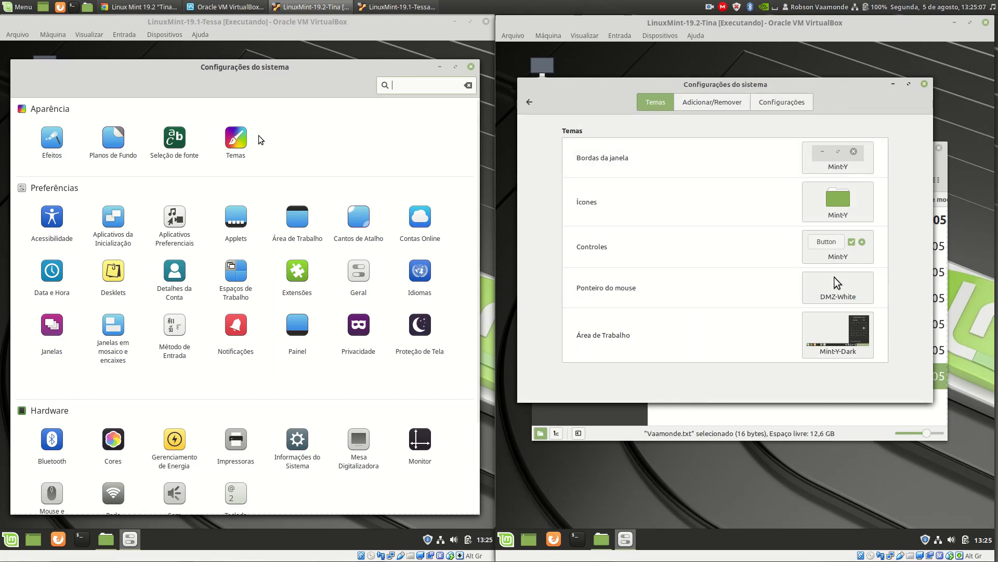
pyautogui.click(240, 143)
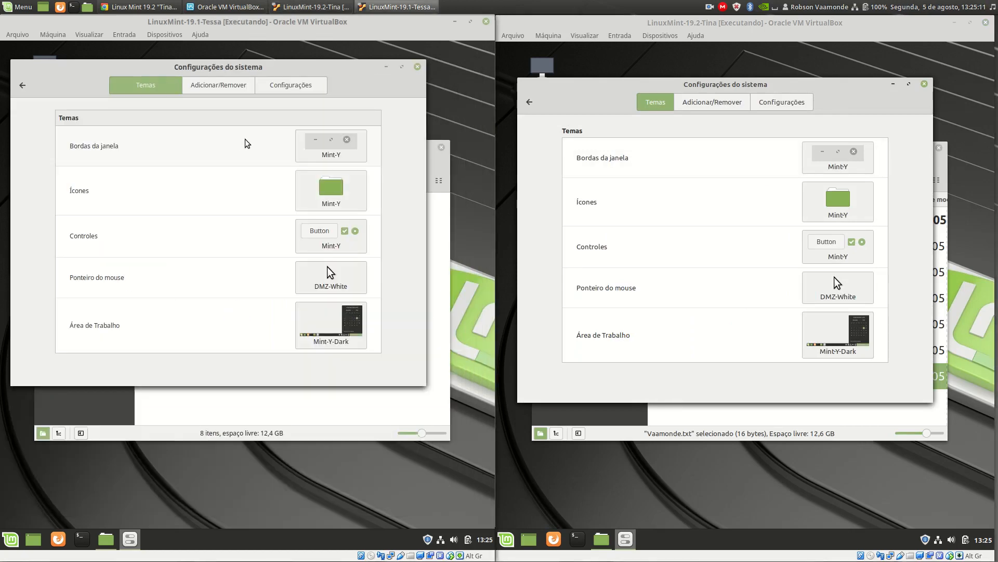
pyautogui.click(713, 106)
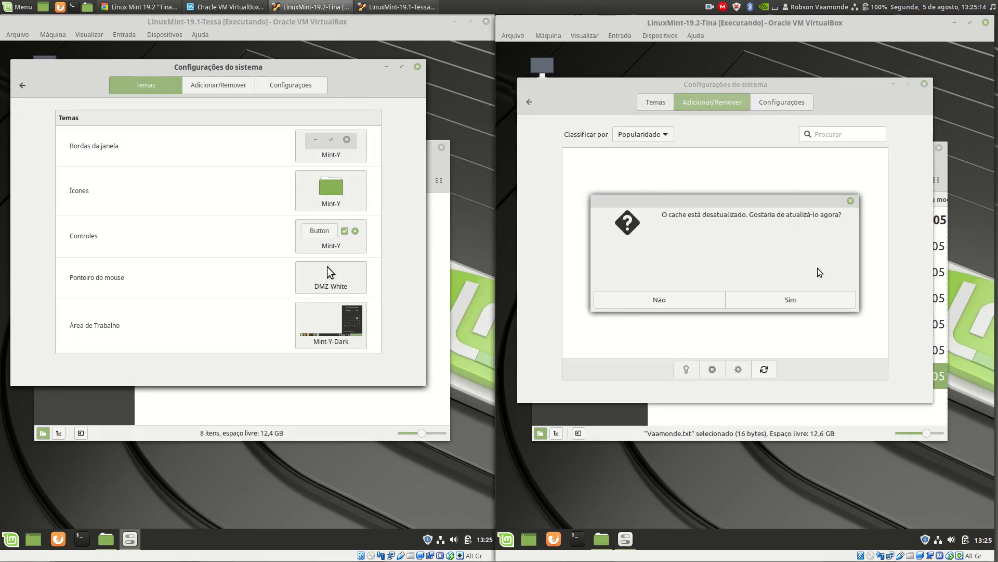
pyautogui.click(806, 295)
pyautogui.click(238, 89)
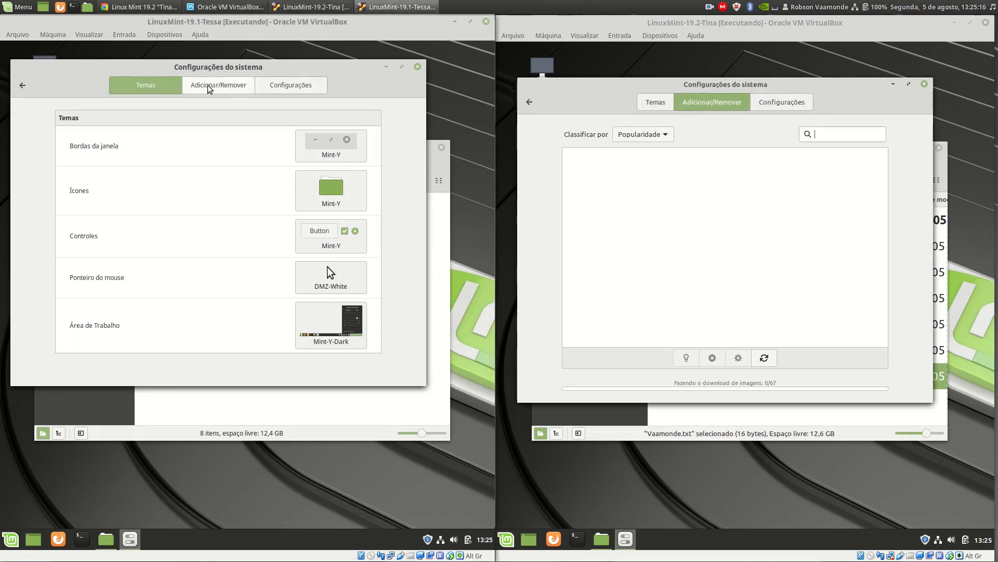
pyautogui.click(295, 282)
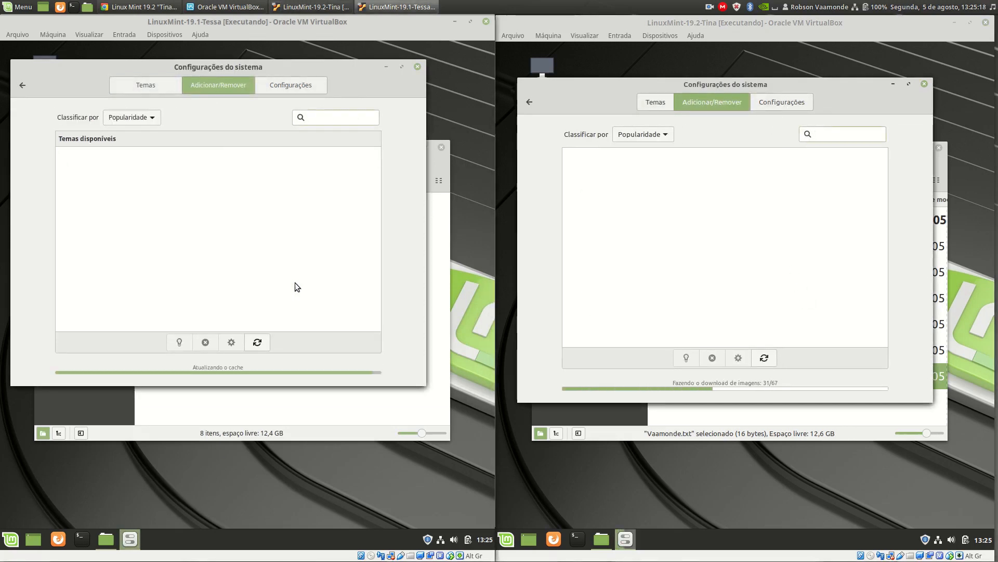
# Compare the theme options of both machines and override the scrollbar width in Linux Mint 19.2, testing 25 px and settling on 7 px.
pyautogui.click(796, 102)
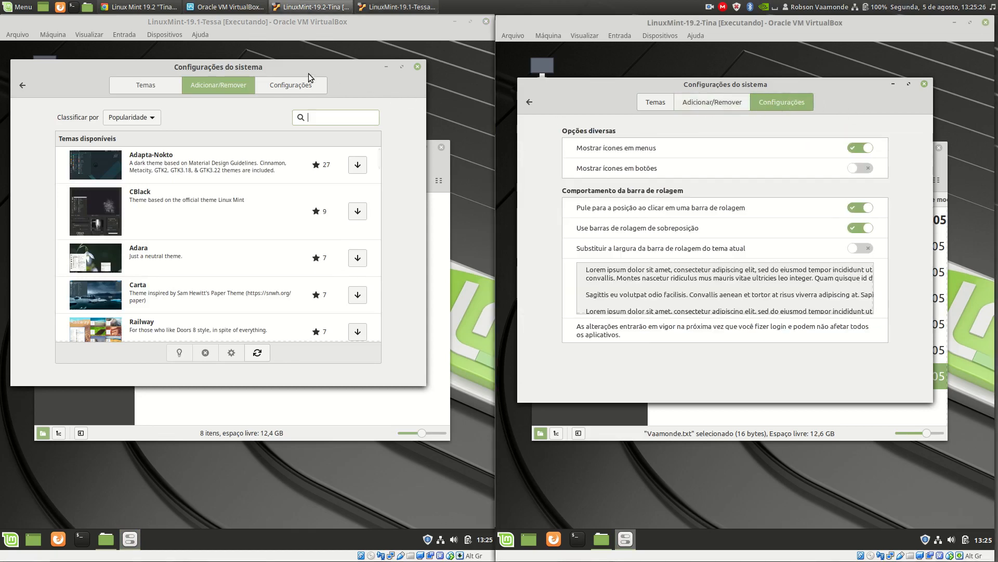
pyautogui.click(300, 87)
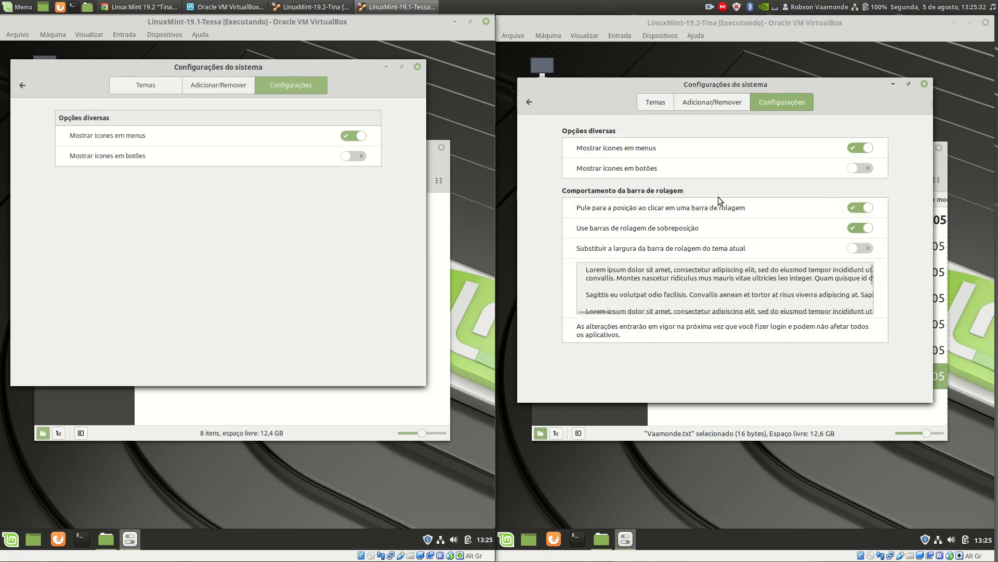
pyautogui.click(863, 249)
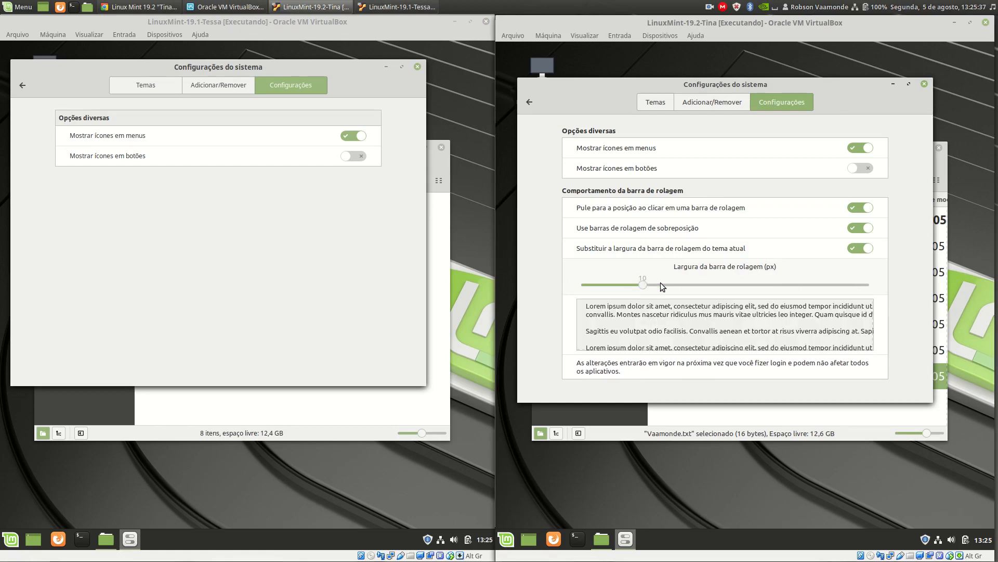
pyautogui.moveTo(728, 285); pyautogui.dragTo(756, 286)
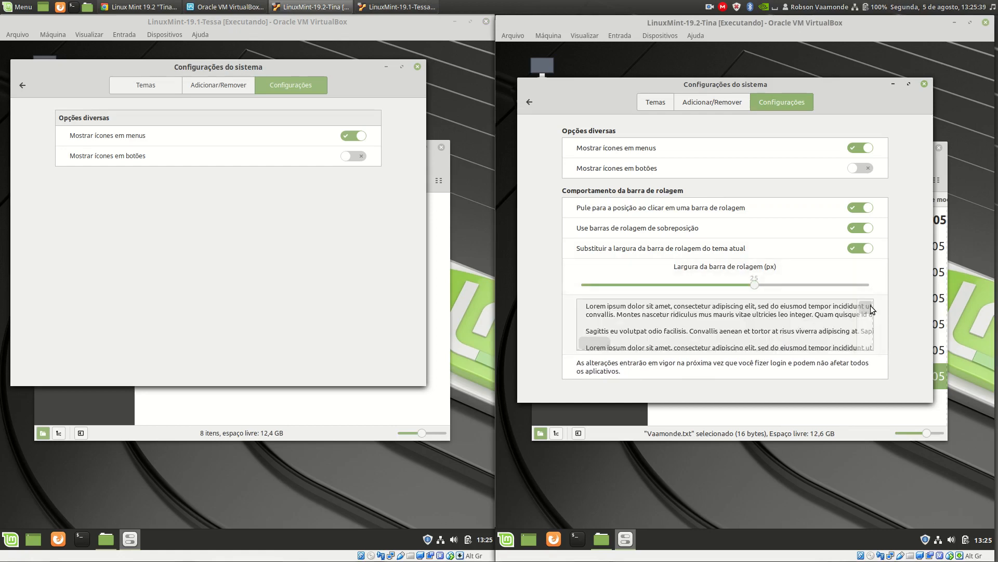
pyautogui.moveTo(870, 307)
pyautogui.mouseDown()
pyautogui.moveTo(873, 332)
pyautogui.moveTo(867, 303)
pyautogui.mouseUp()
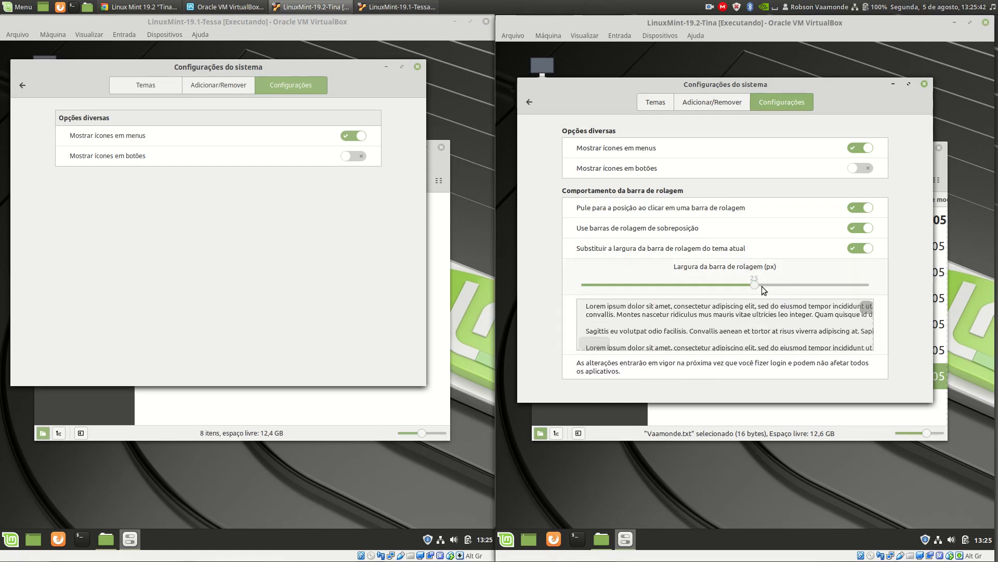
pyautogui.moveTo(749, 287); pyautogui.dragTo(625, 288)
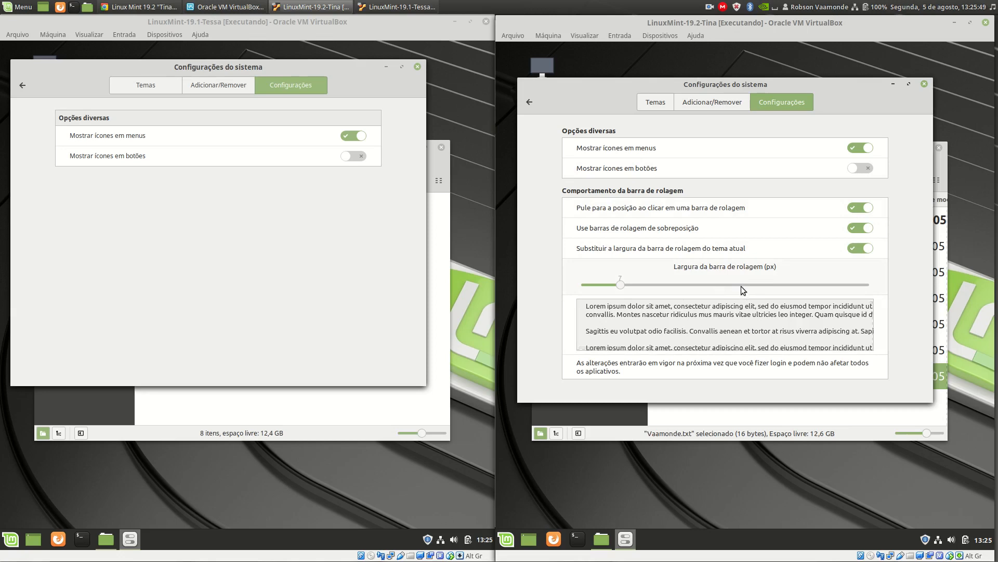
# Leave the theme settings, compare the font selection settings of both virtual machines and return to the System Settings overviews.
pyautogui.click(529, 102)
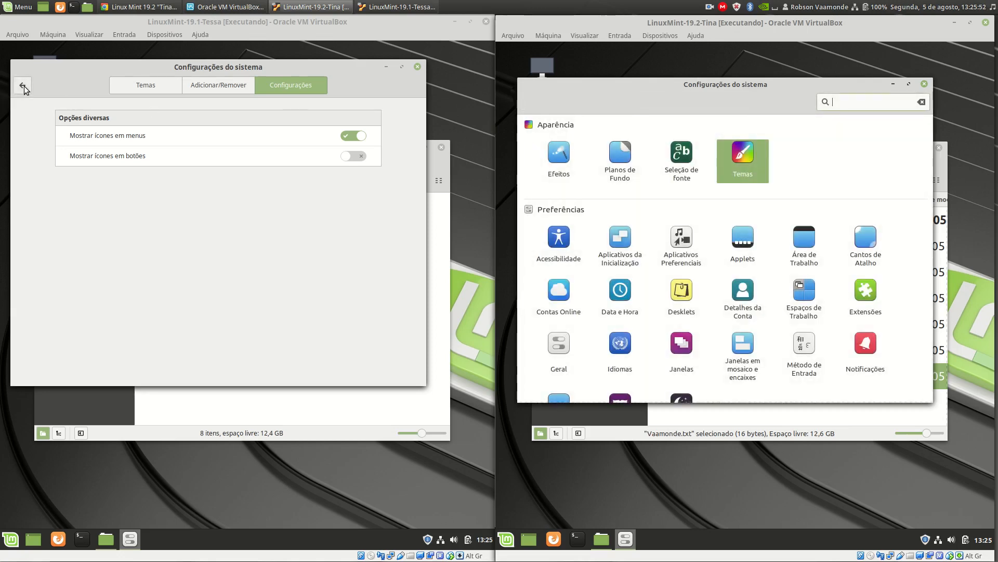
pyautogui.click(22, 85)
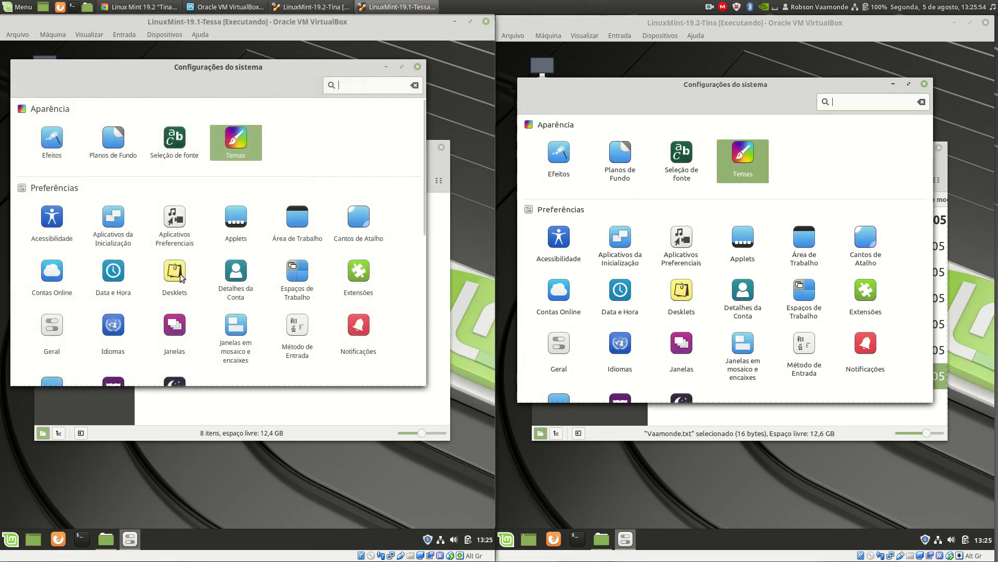
pyautogui.click(174, 150)
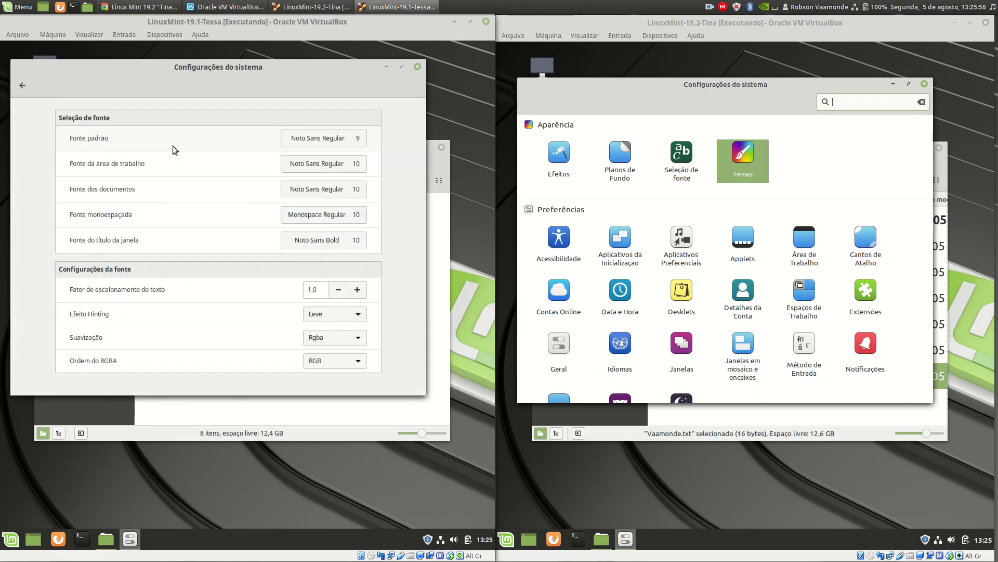
pyautogui.click(690, 165)
pyautogui.click(690, 165)
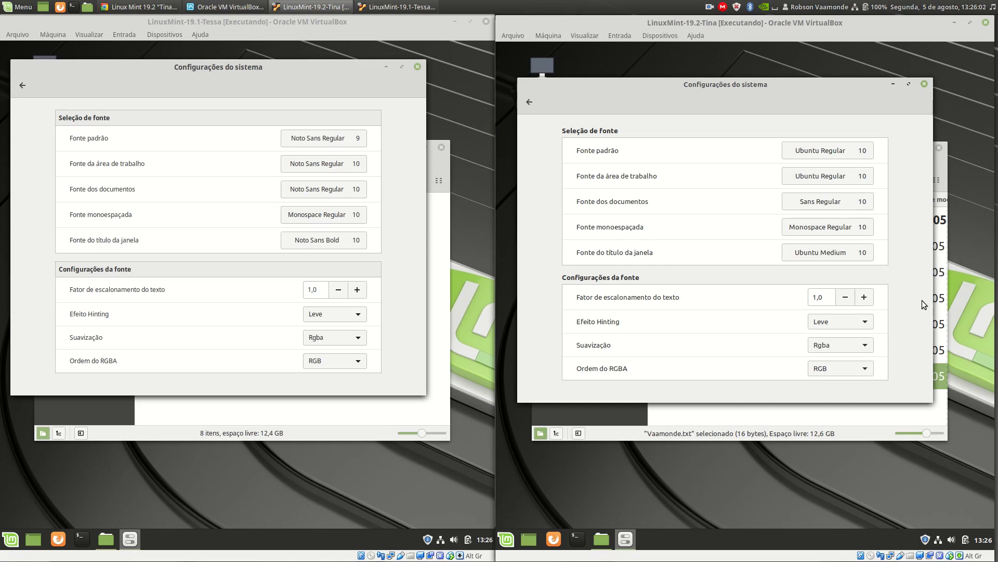
pyautogui.click(529, 102)
pyautogui.click(22, 85)
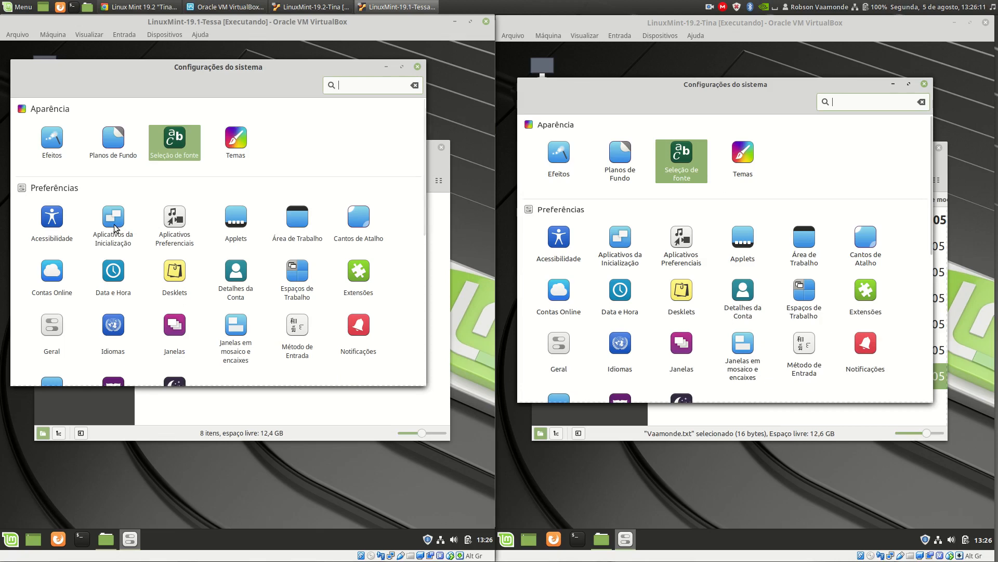
# Compare the startup applications of both virtual machines and return to the System Settings overviews.
pyautogui.click(114, 229)
pyautogui.click(626, 240)
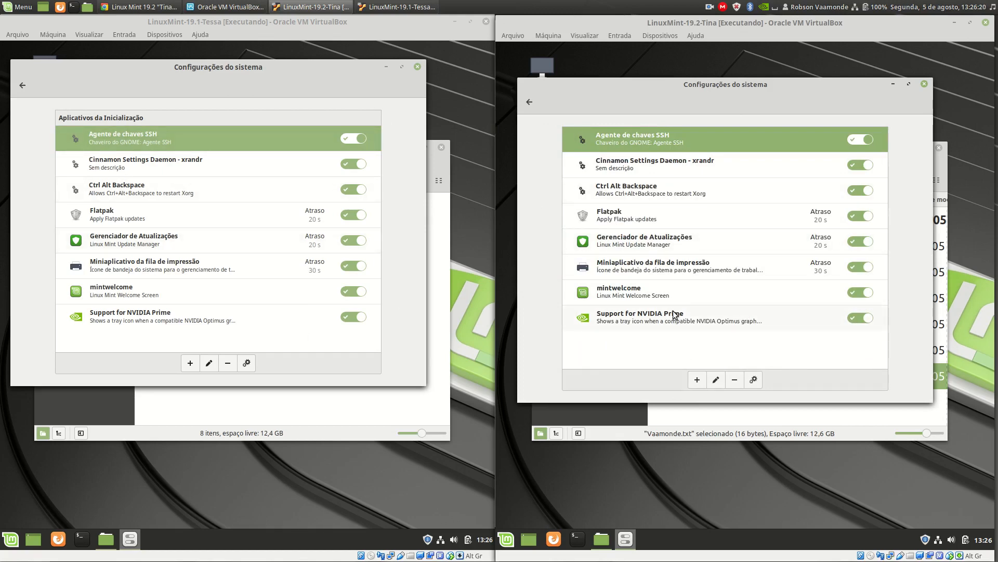
pyautogui.click(23, 86)
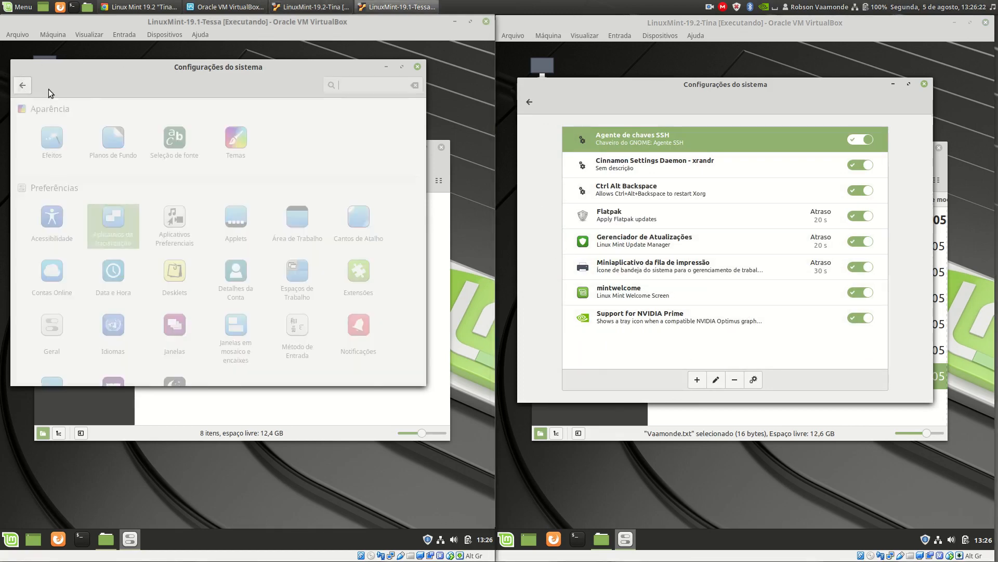
pyautogui.click(529, 107)
# Compare the preferred applications of both virtual machines and return to the System Settings overviews.
pyautogui.click(183, 230)
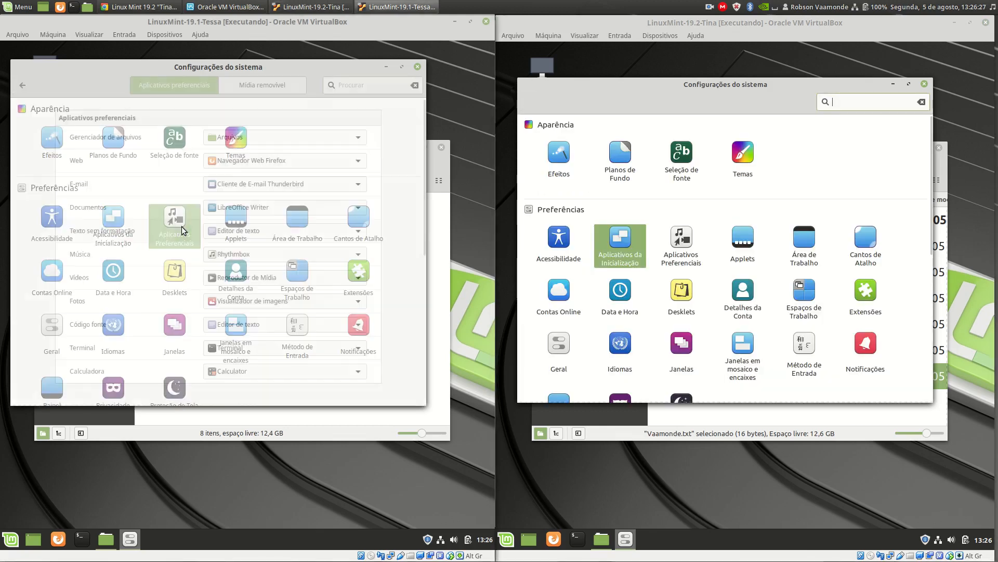
pyautogui.click(693, 246)
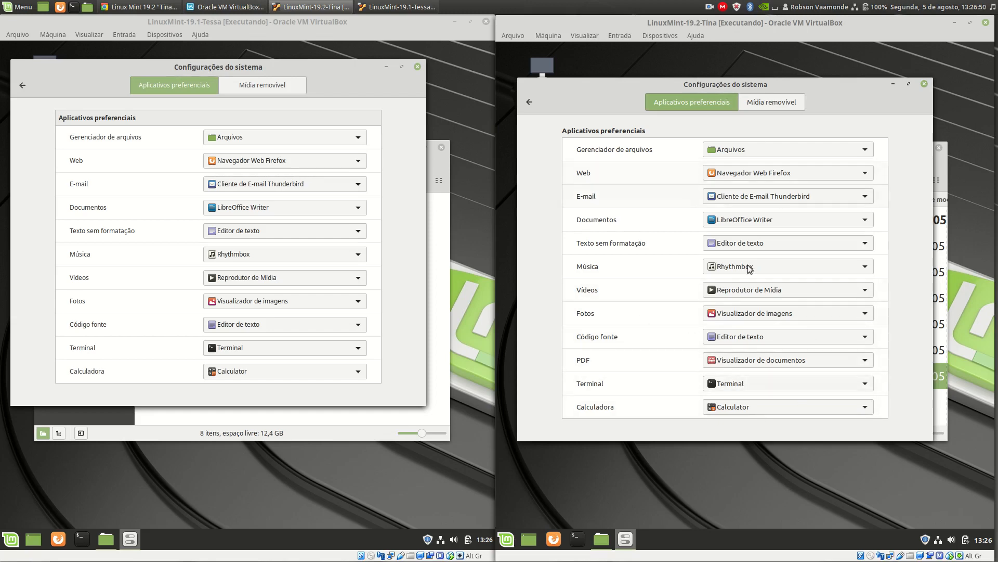
pyautogui.click(530, 103)
pyautogui.click(22, 85)
# Compare the Hardware and Administration modules in the System Settings of both virtual machines.
pyautogui.scroll(-5, 361, 315)
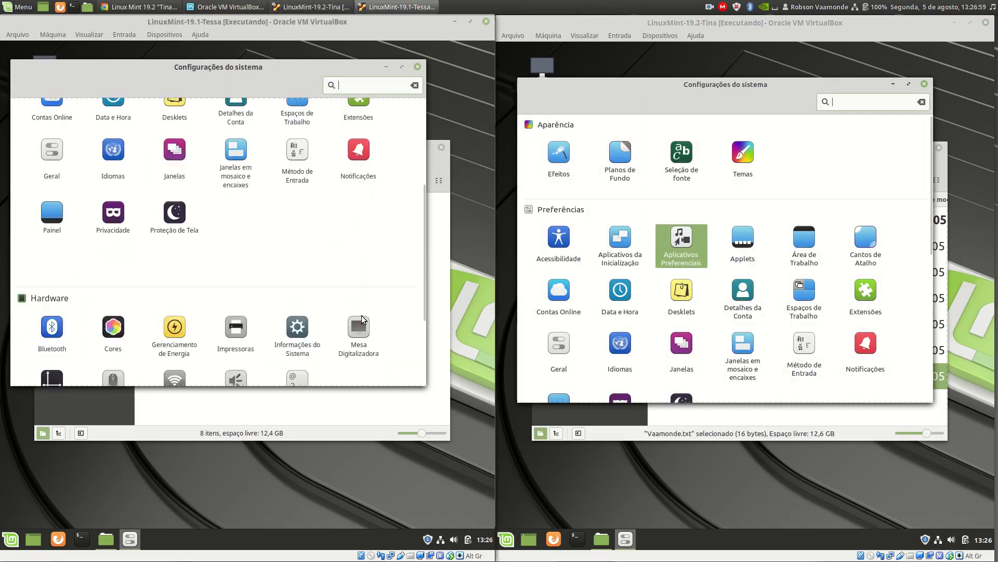
pyautogui.scroll(-2, 361, 316)
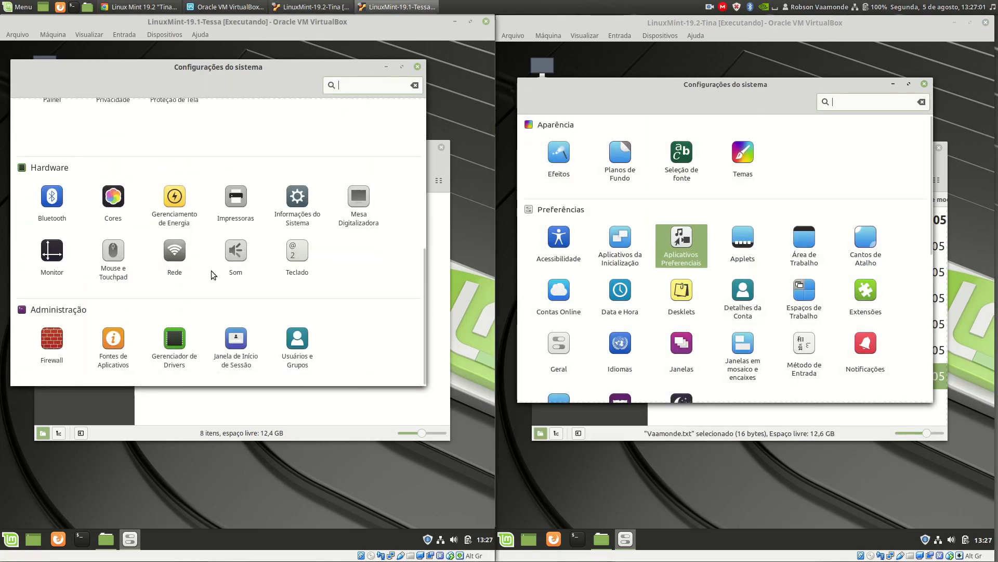
pyautogui.scroll(-6, 783, 343)
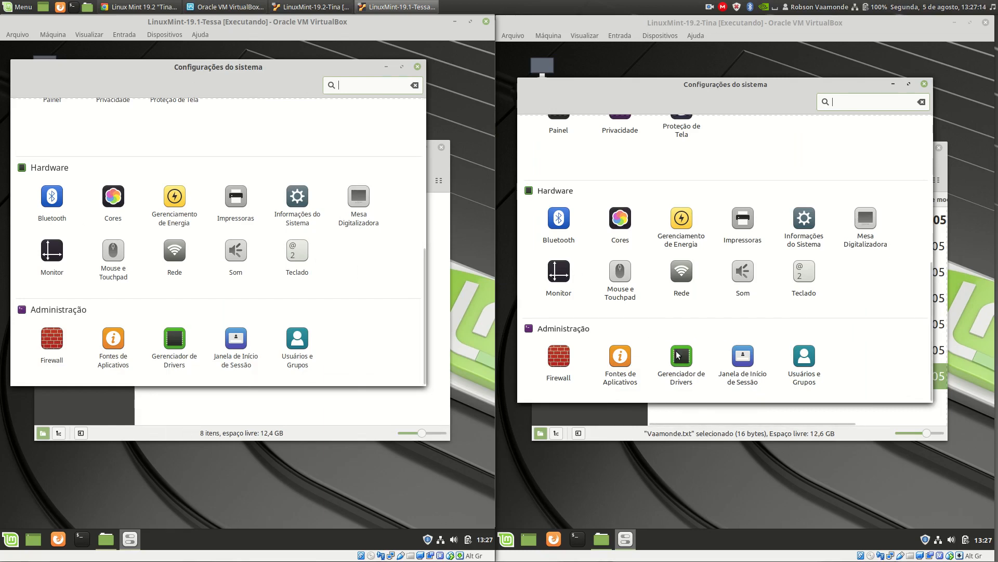
# Search the host system's applications for "inf", open its System Information and move the window over the virtual machines.
pyautogui.click(21, 7)
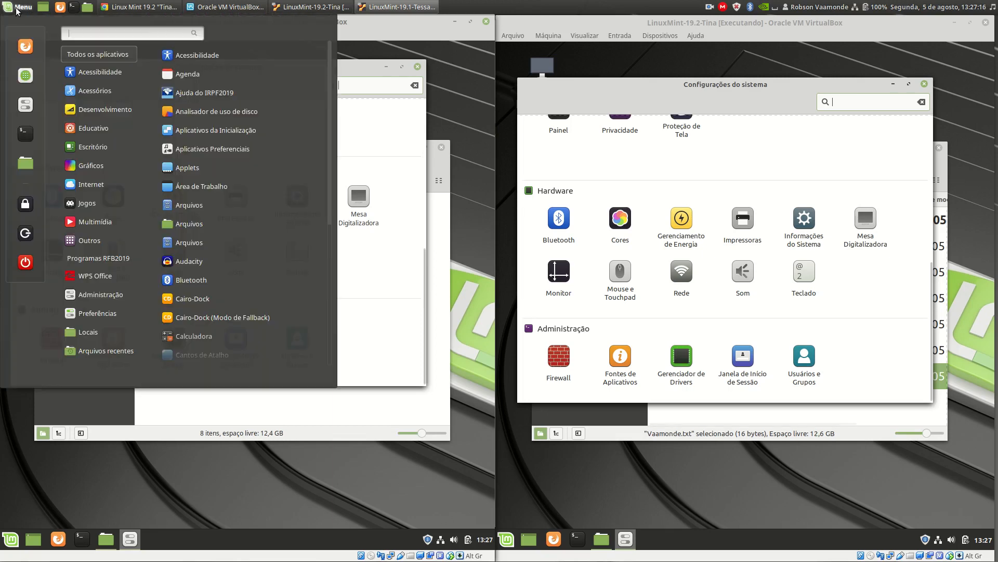
pyautogui.write('inf')
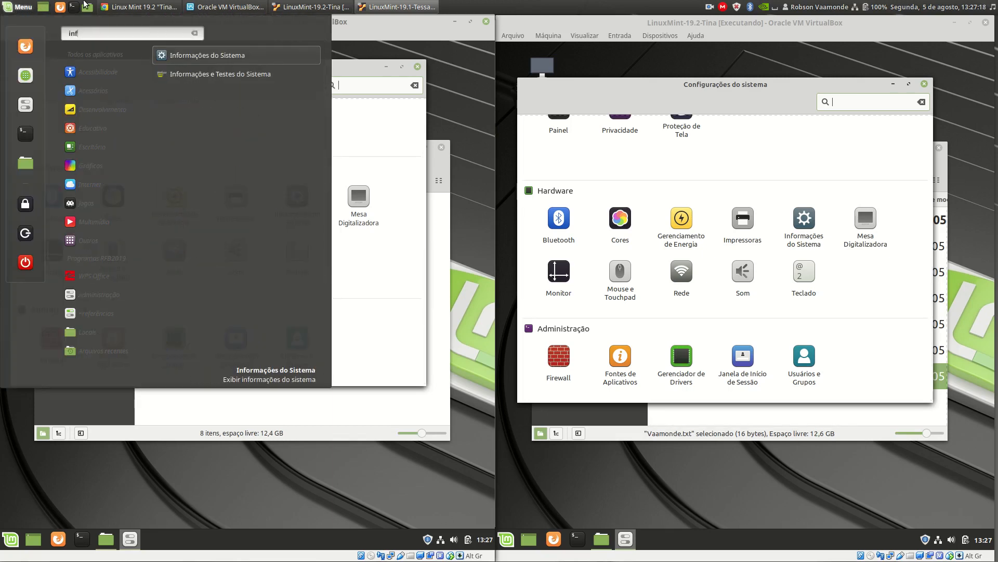
pyautogui.press('Return')
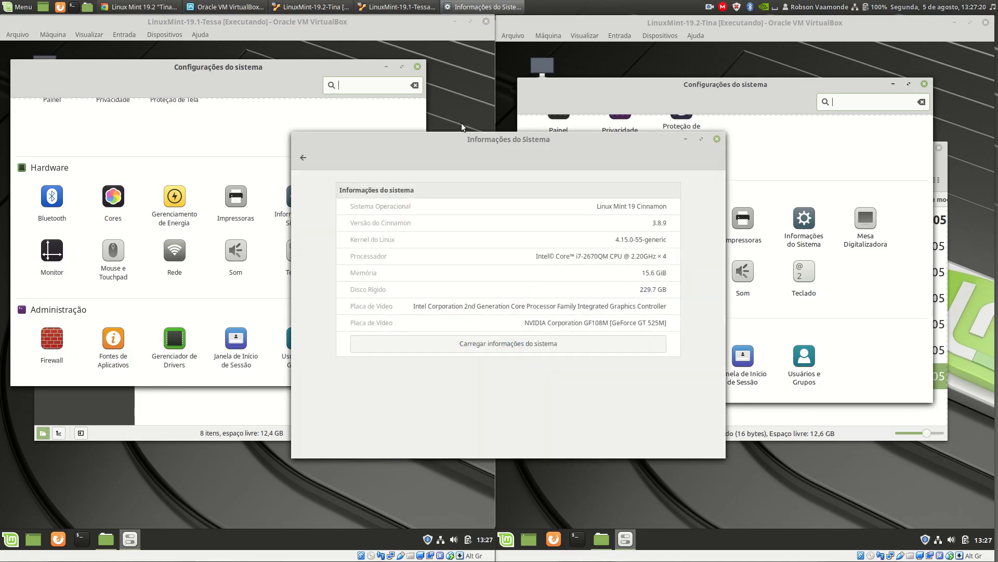
pyautogui.moveTo(483, 140); pyautogui.dragTo(510, 169)
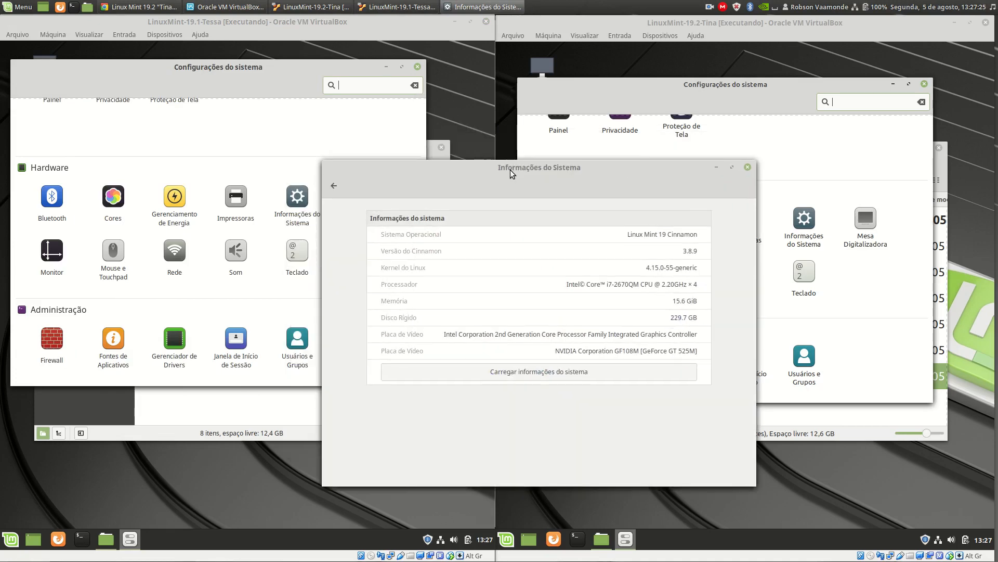